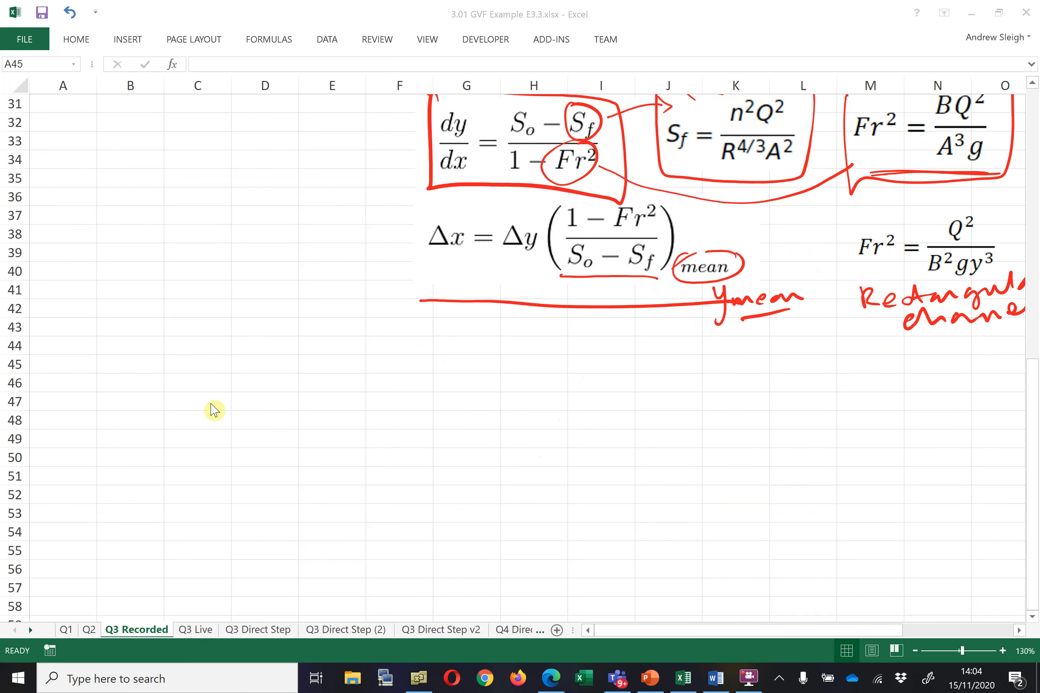
Enter a Count column header in A45 with a starting count of 0 beneath it
left_click(78, 371)
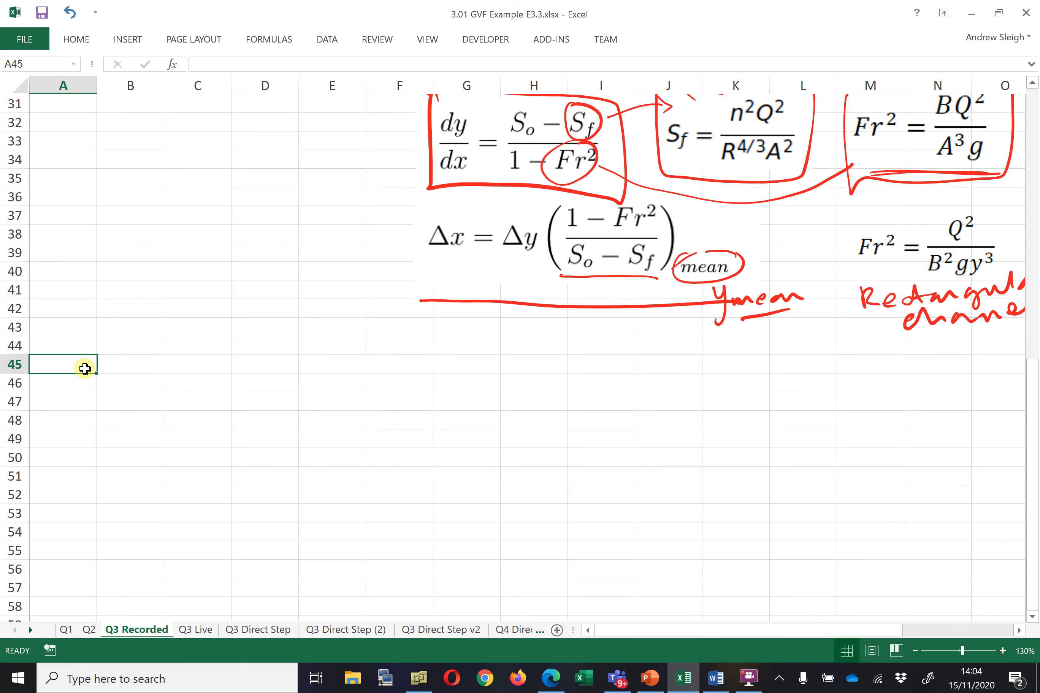
type("Count")
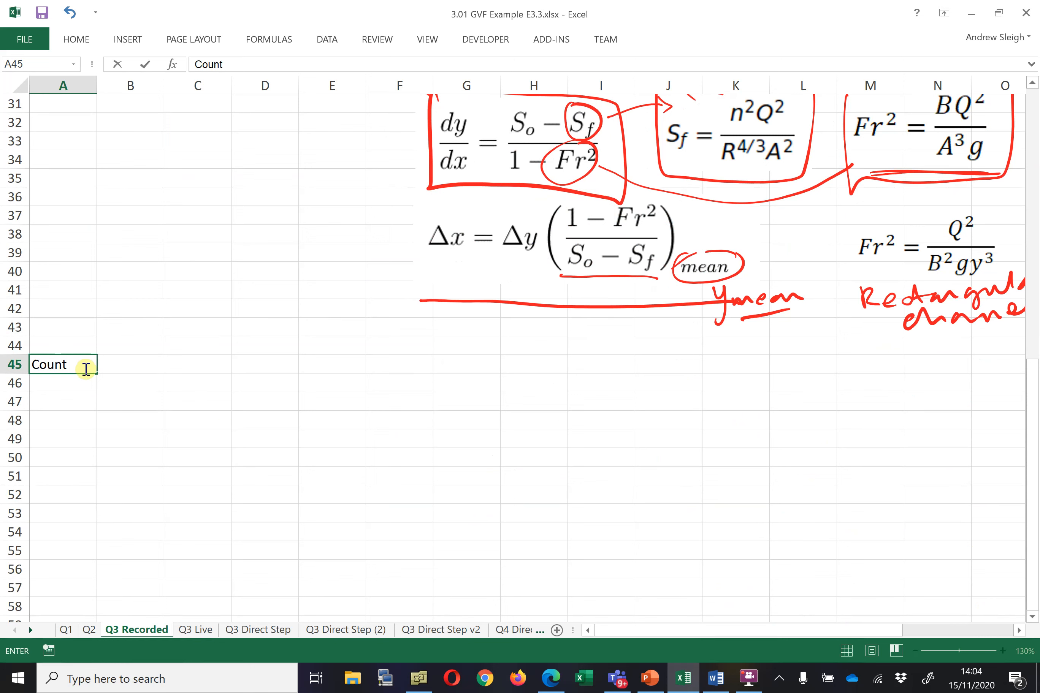
key("Return")
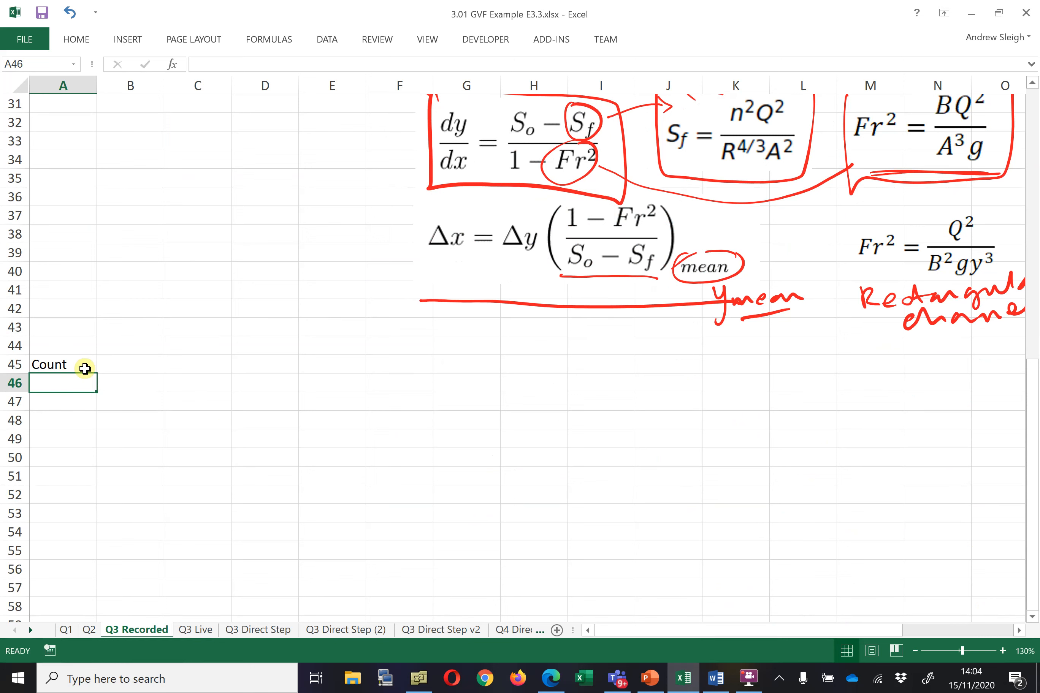
type("0")
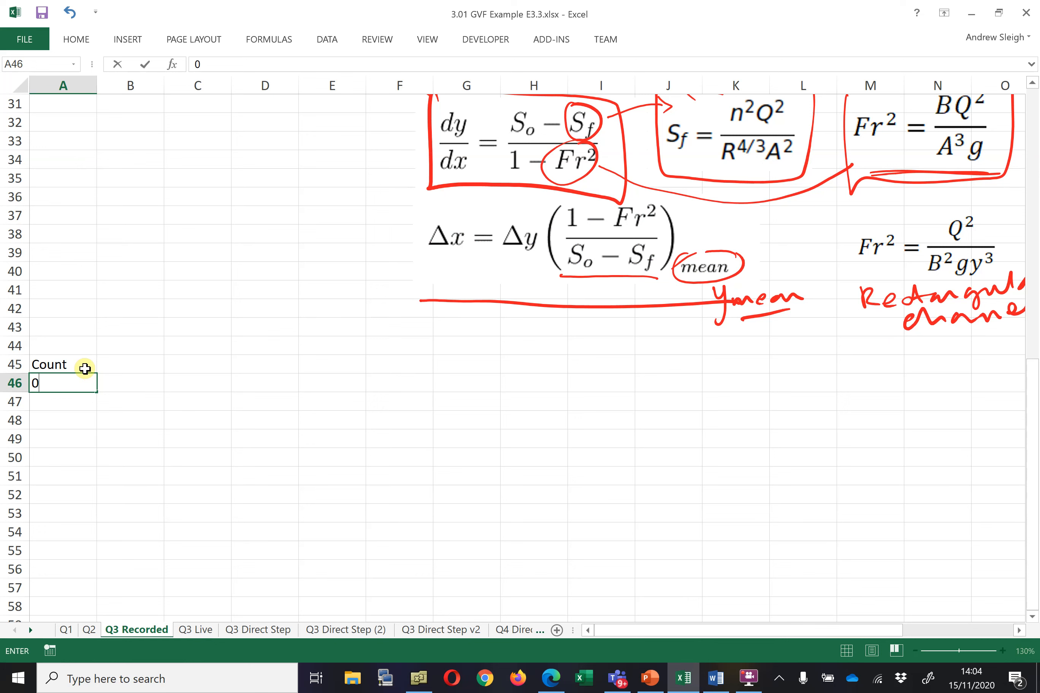
left_click(85, 368)
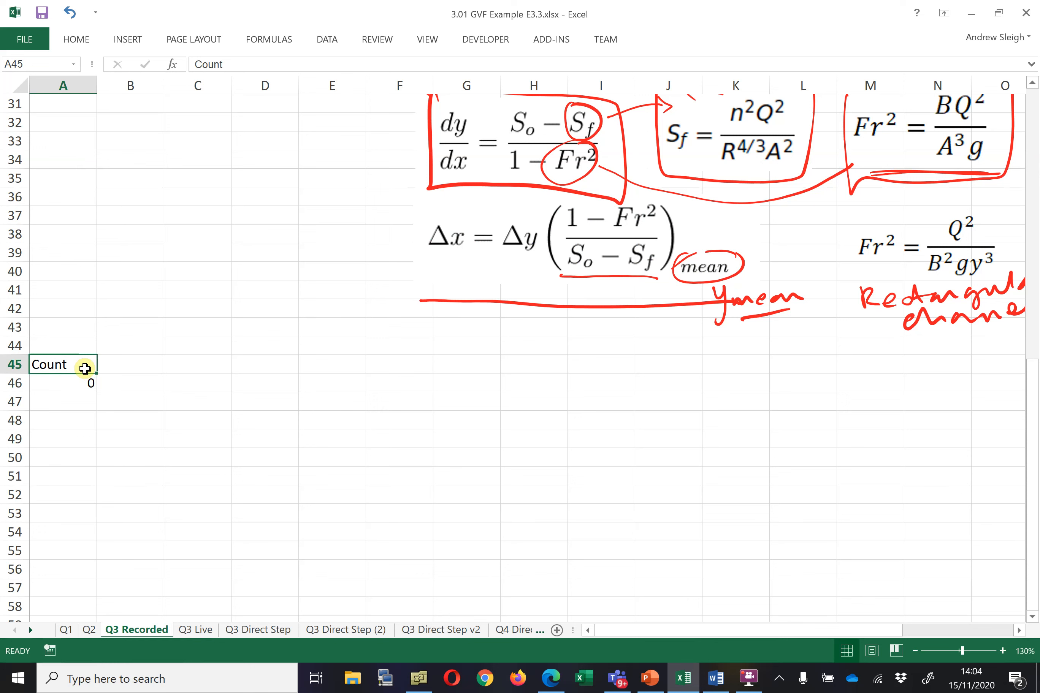
key("Down")
left_click(85, 368)
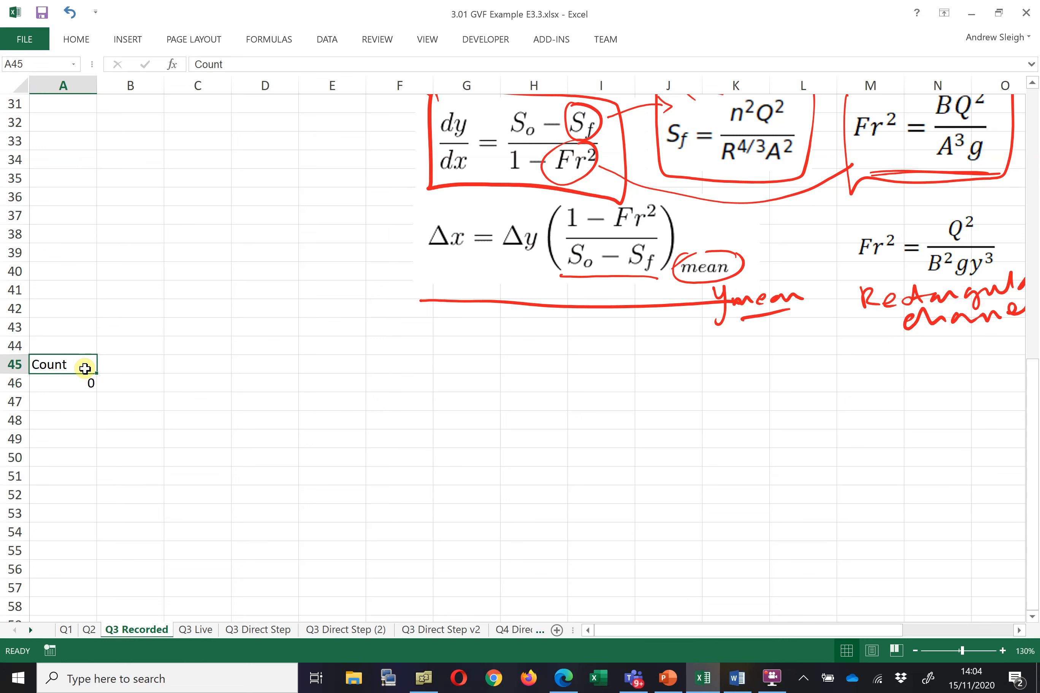
Add x and y headers beside Count, with a starting x value of 0
key("Right")
type("x")
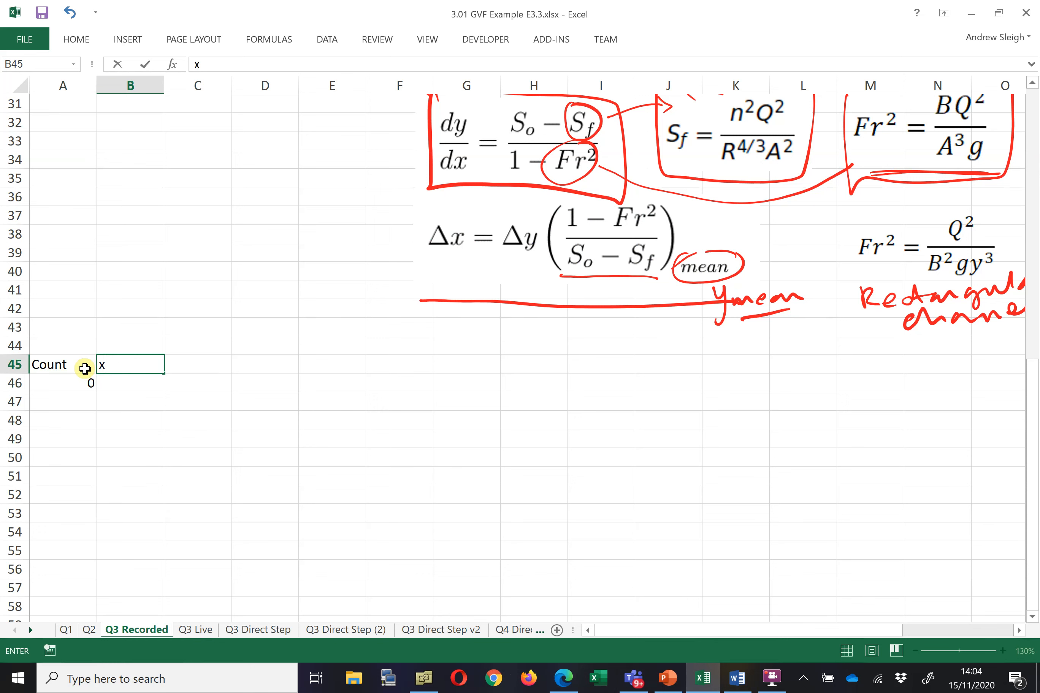
key("Return")
type("0")
key("Right")
key("Left")
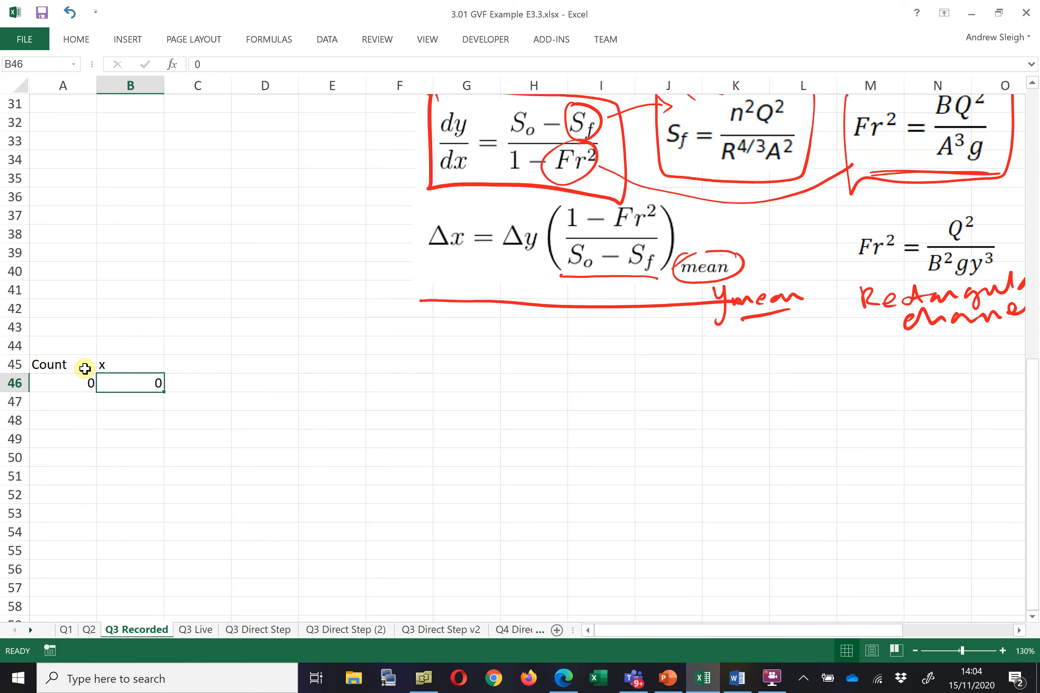
key("Right")
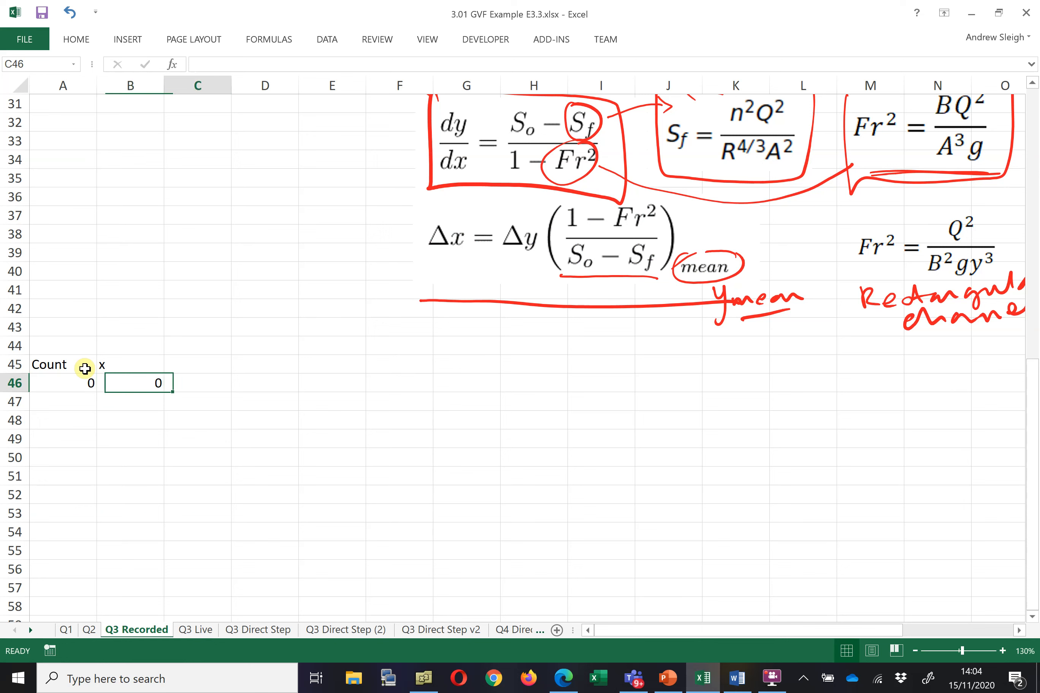
key("Up")
type("y")
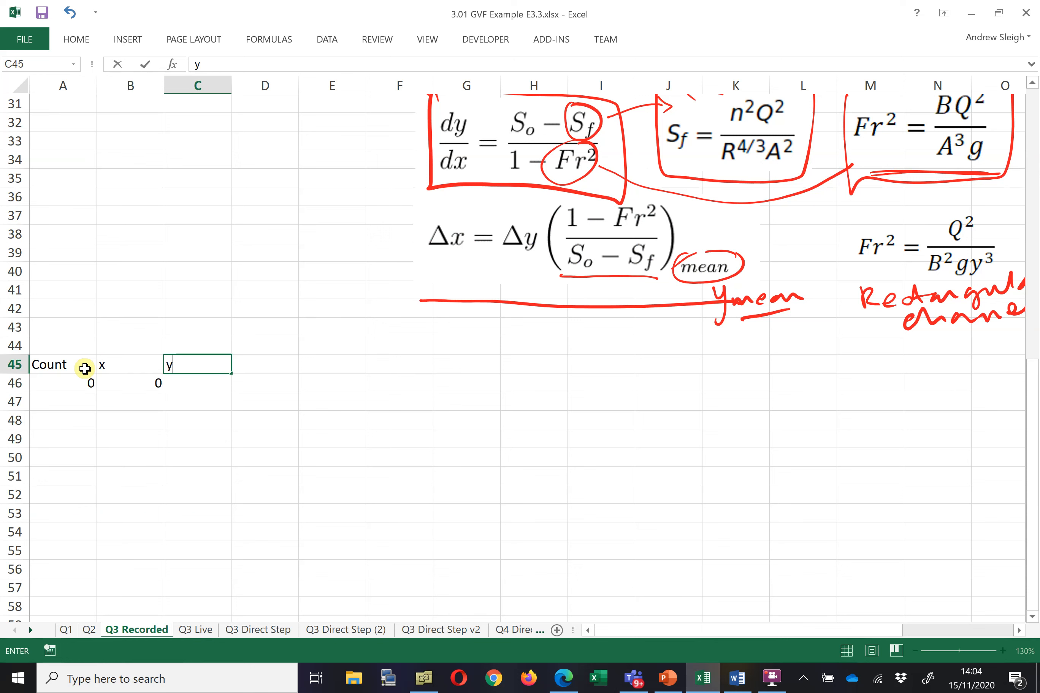
key("Return")
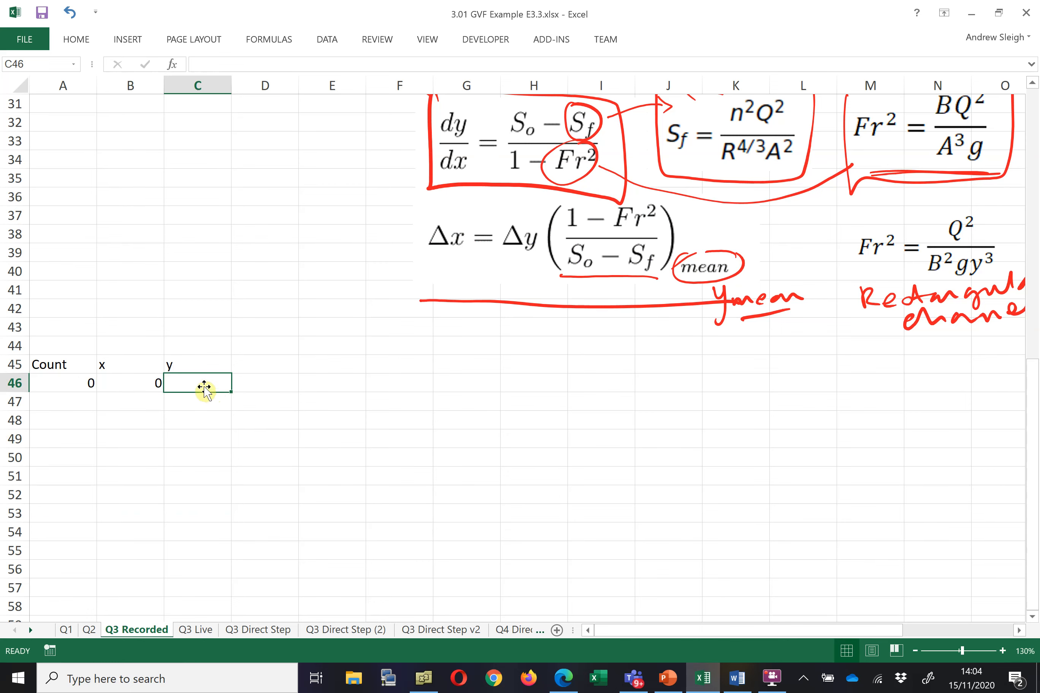
Set the first y value to a formula referencing the Start y cell B11
type("=")
scroll(174, 313, "up", 5)
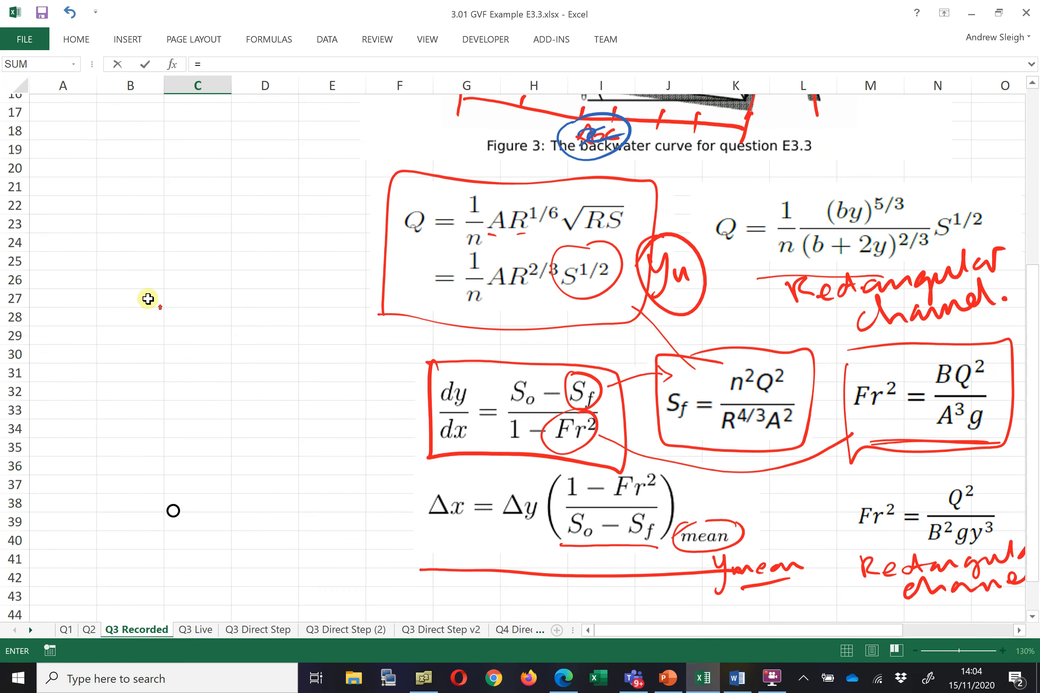
scroll(148, 299, "up", 5)
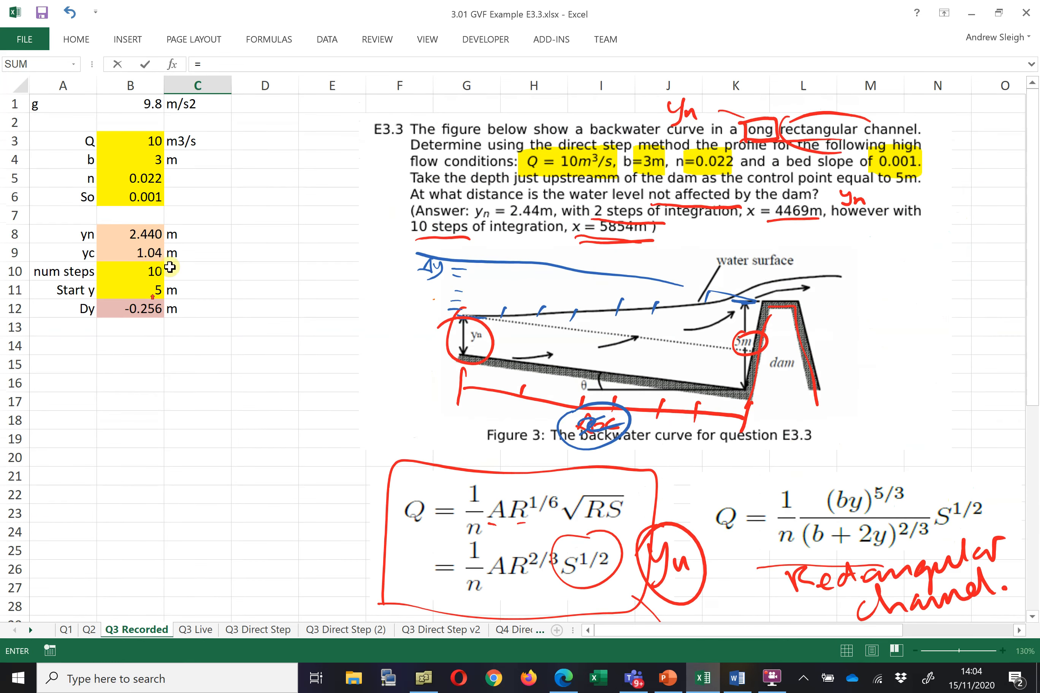
left_click(149, 294)
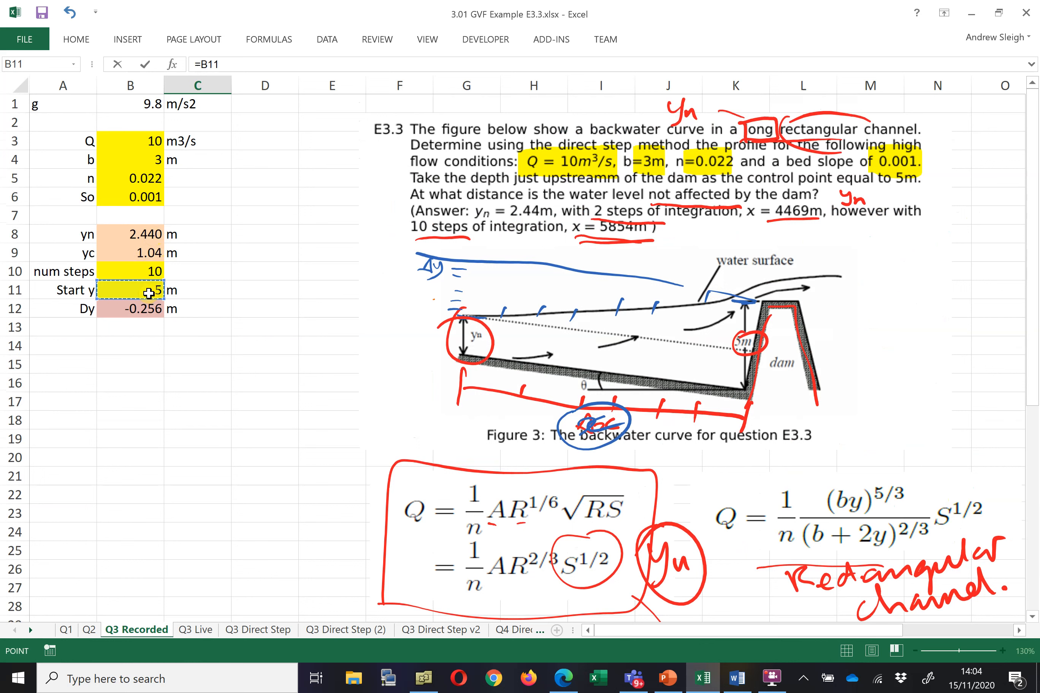
key("Return")
scroll(188, 353, "down", 3)
left_click(216, 421)
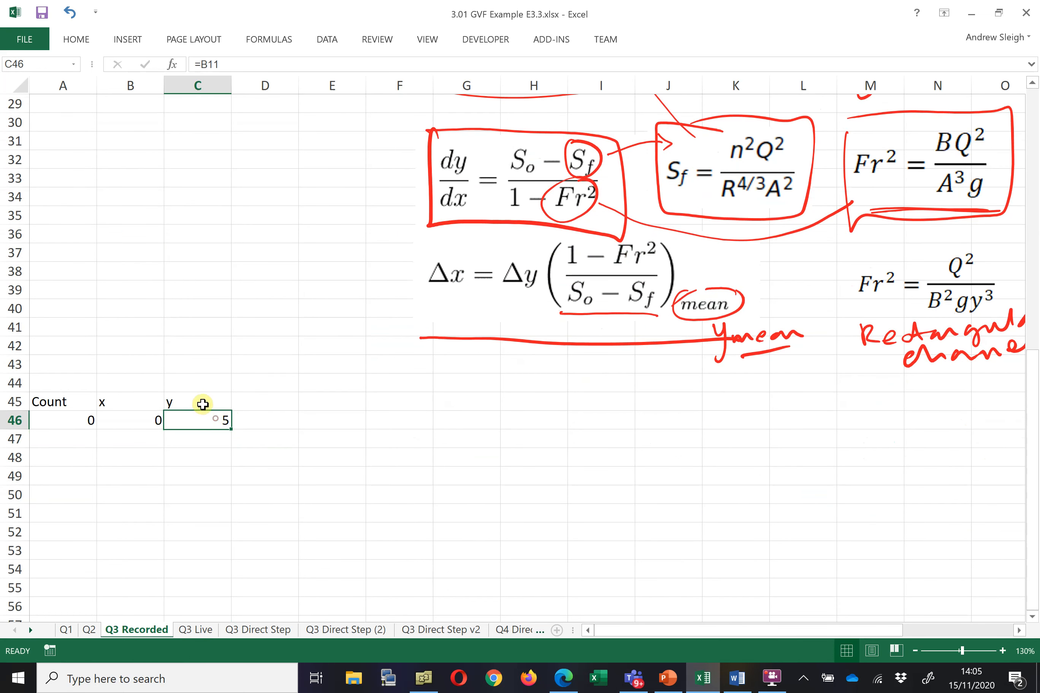
Add metre units to the headers, making them y (m) and x (m)
double_click(202, 403)
type("(m)")
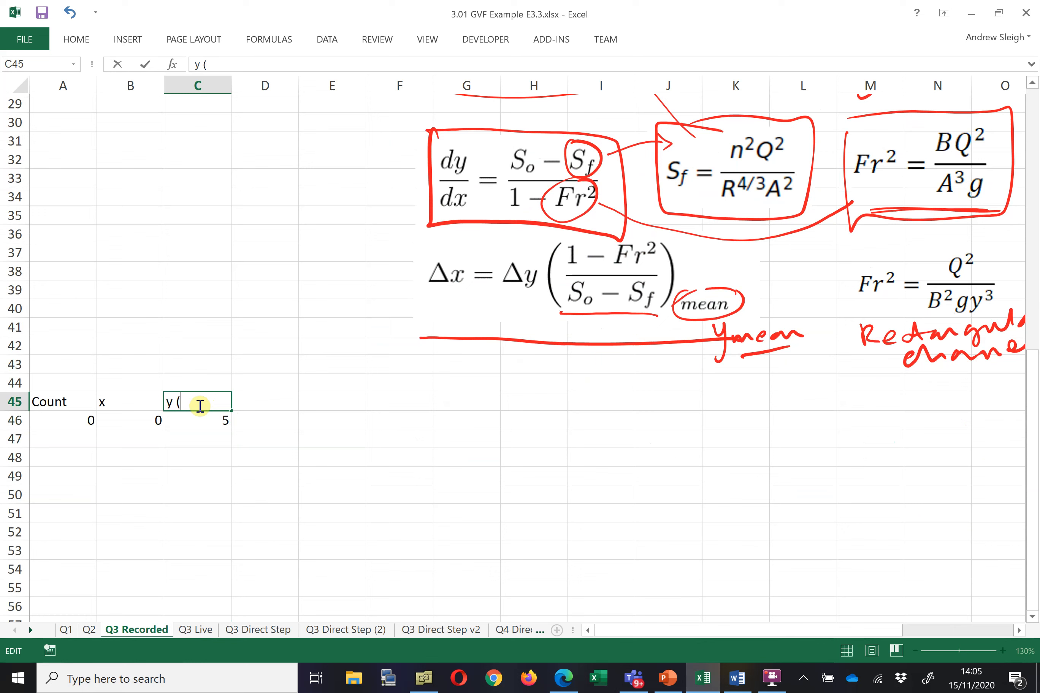
key("Return")
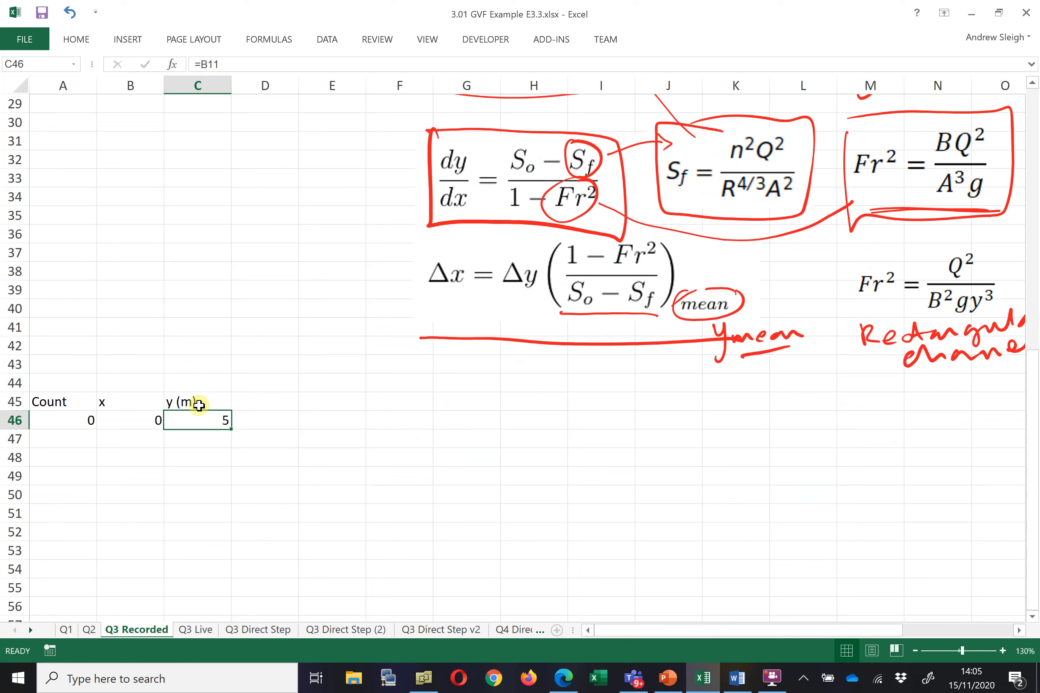
double_click(136, 402)
type("(m)")
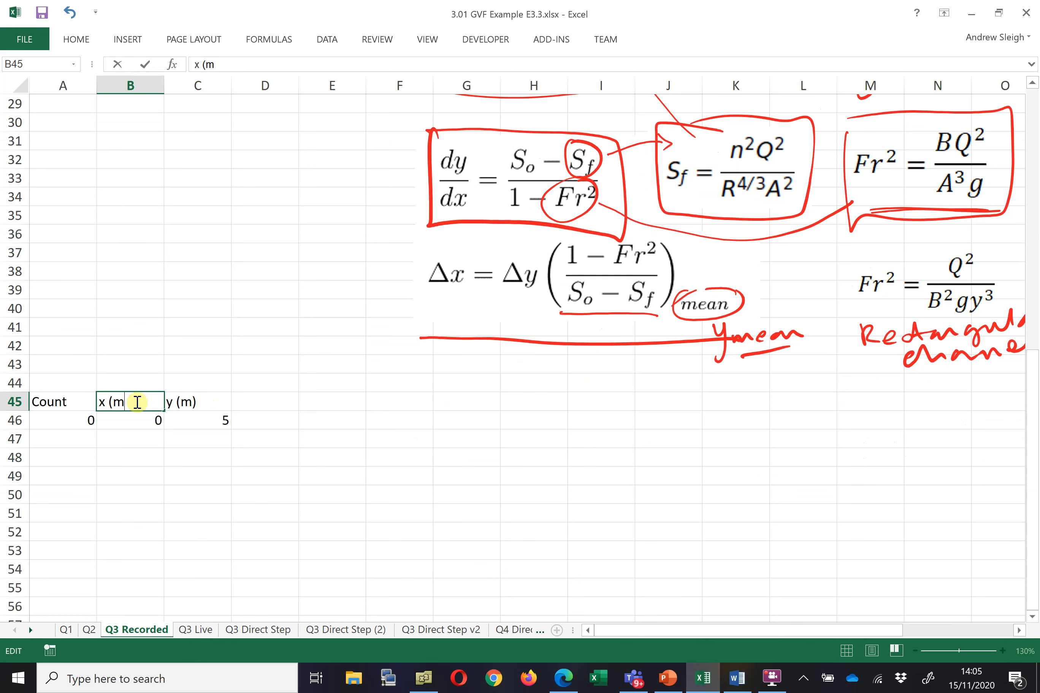
key("Return")
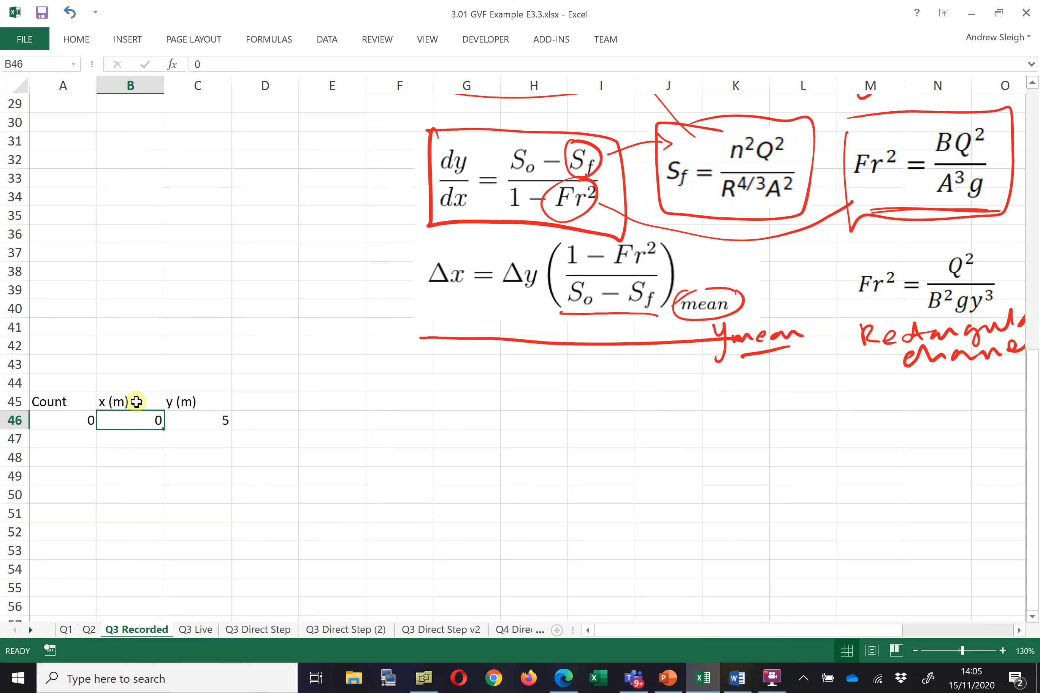
Format the starting x and y values as numbers with three decimal places
left_click(267, 415)
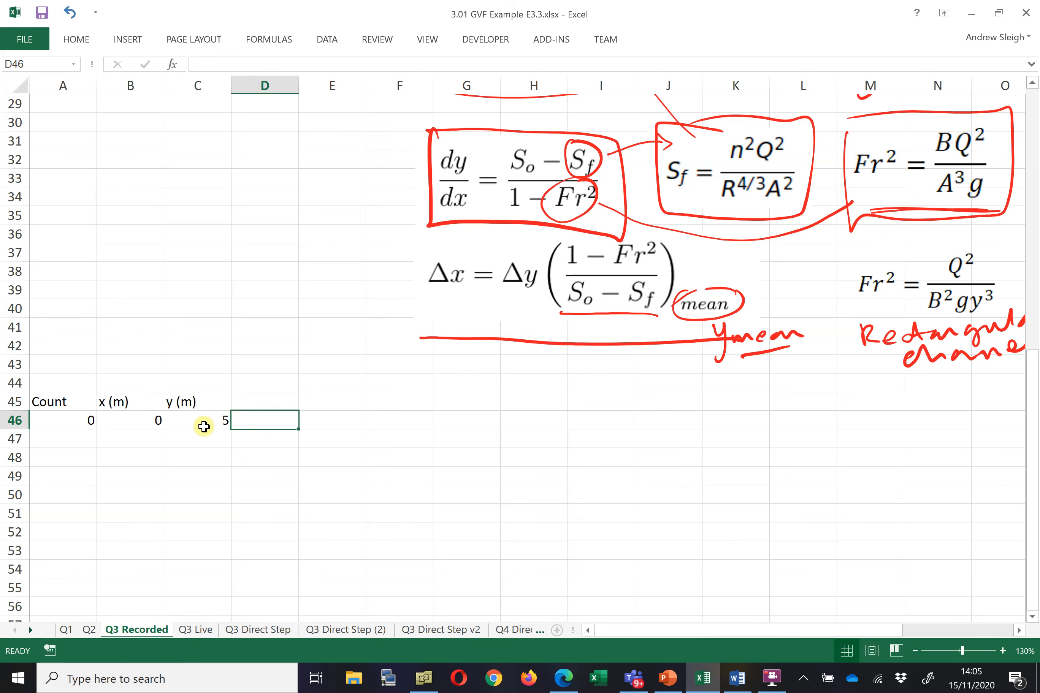
left_click_drag(136, 425, 199, 420)
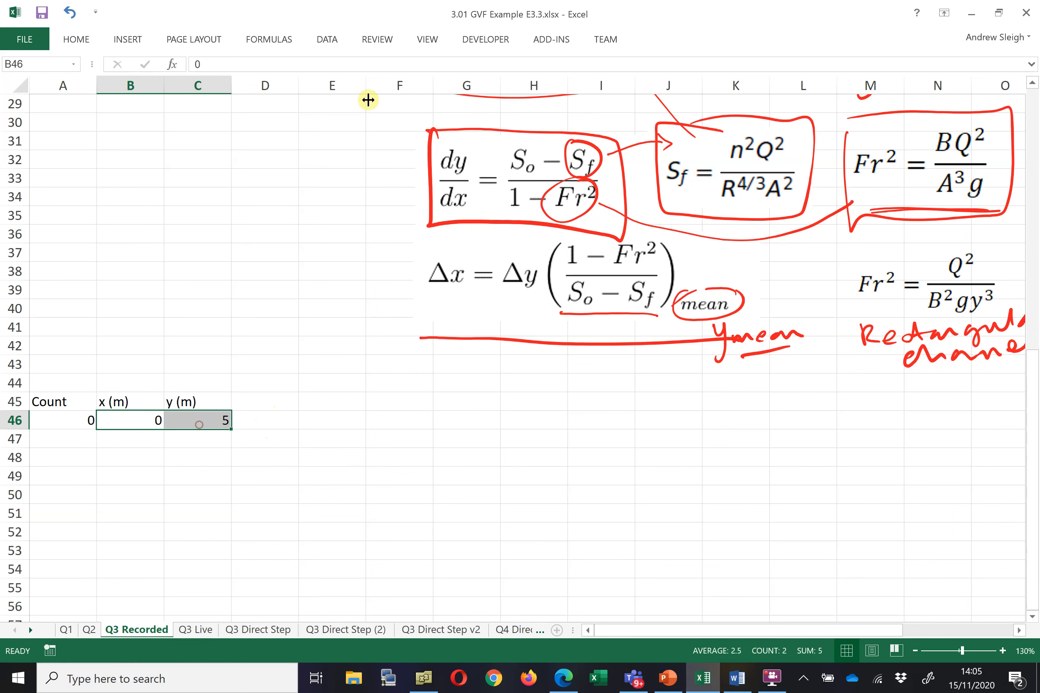
left_click(87, 40)
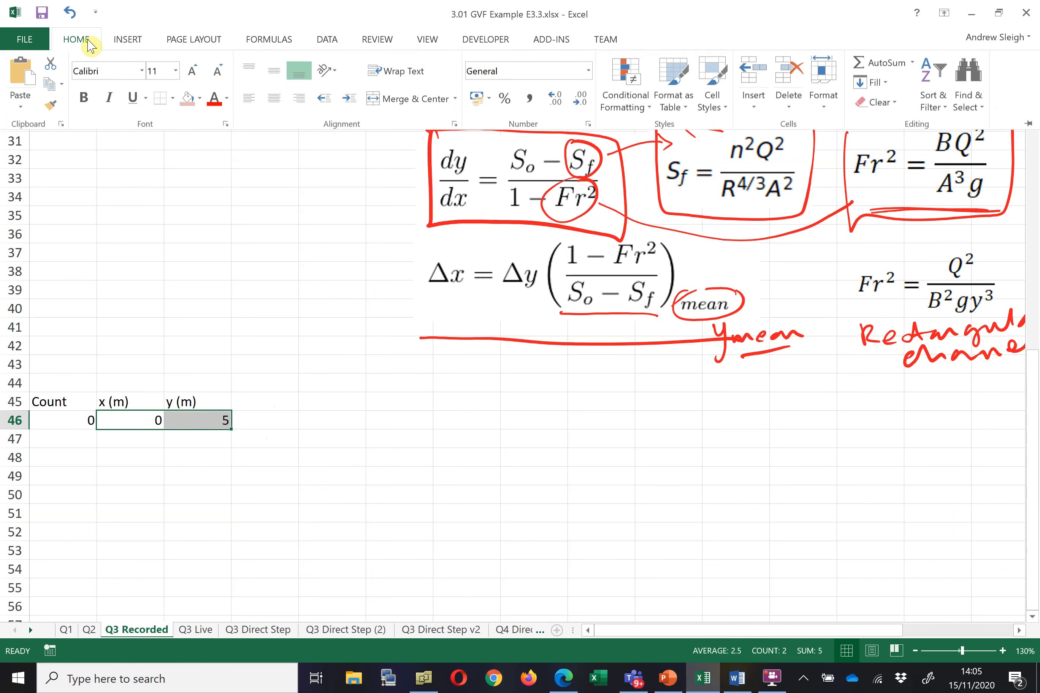
left_click(557, 106)
left_click(557, 107)
left_click(557, 107)
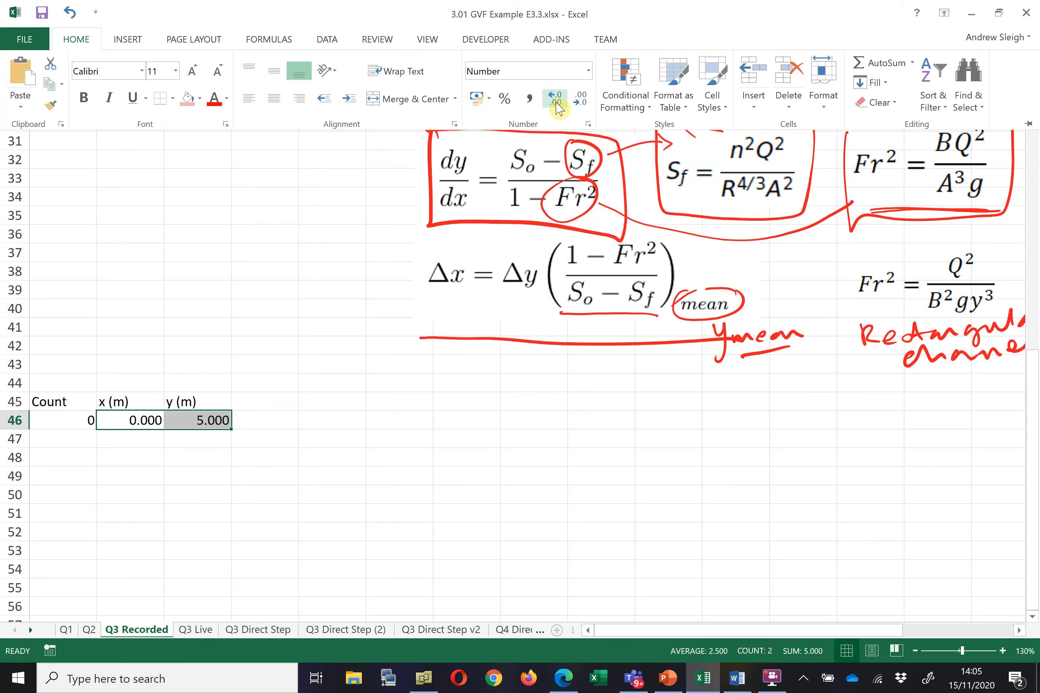
Reduce the starting x value to one decimal place
left_click(145, 432)
left_click(144, 424)
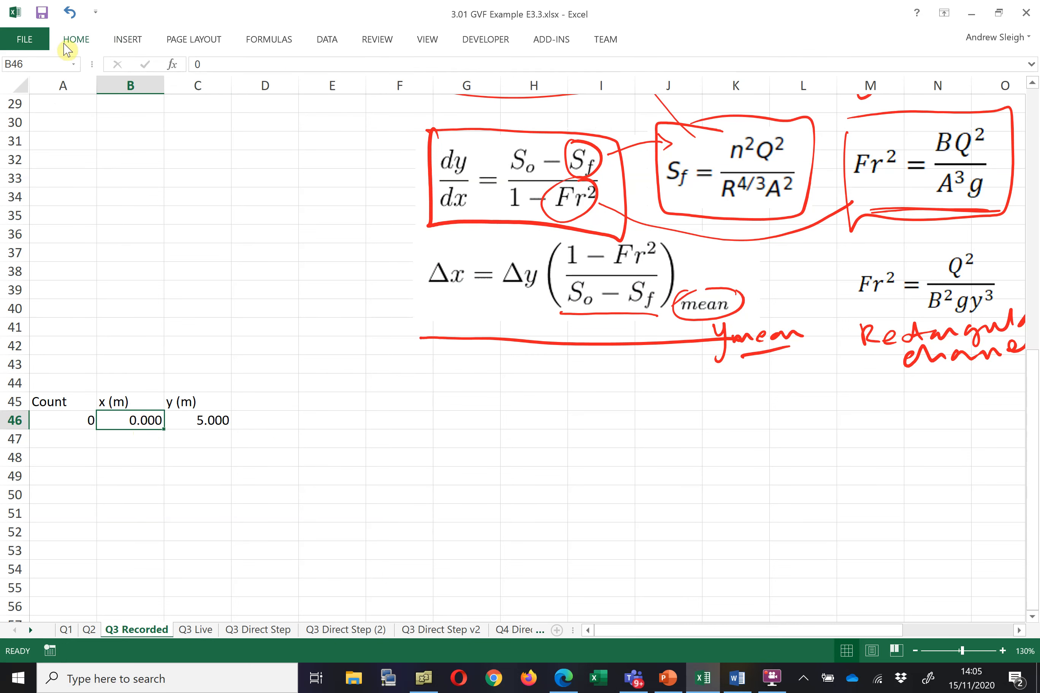
left_click(76, 40)
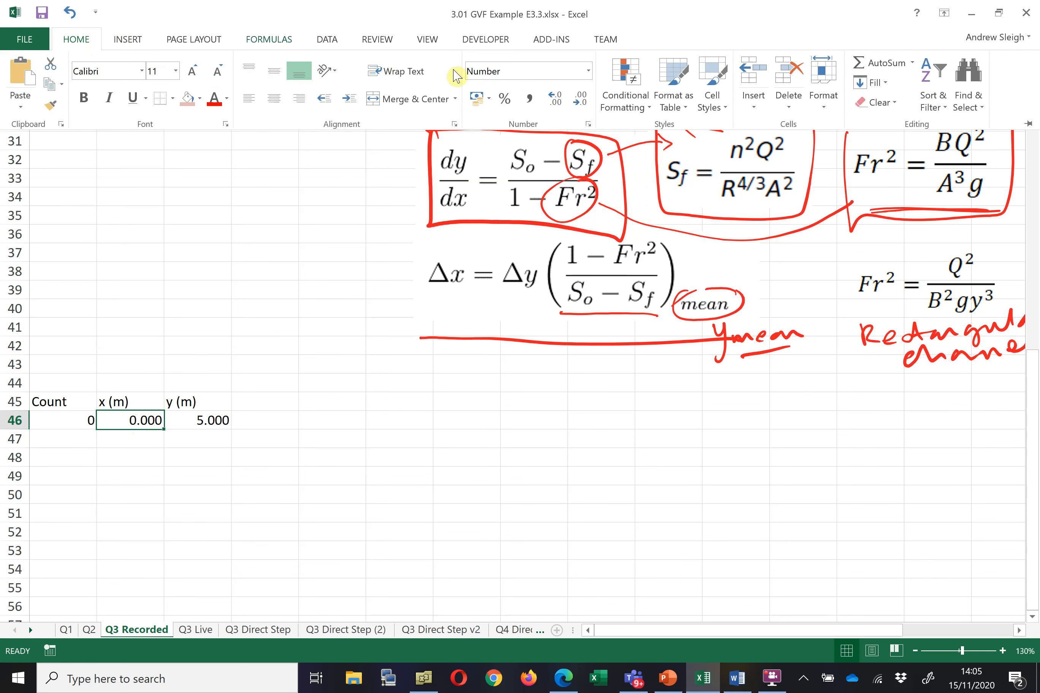
left_click(581, 103)
left_click(581, 103)
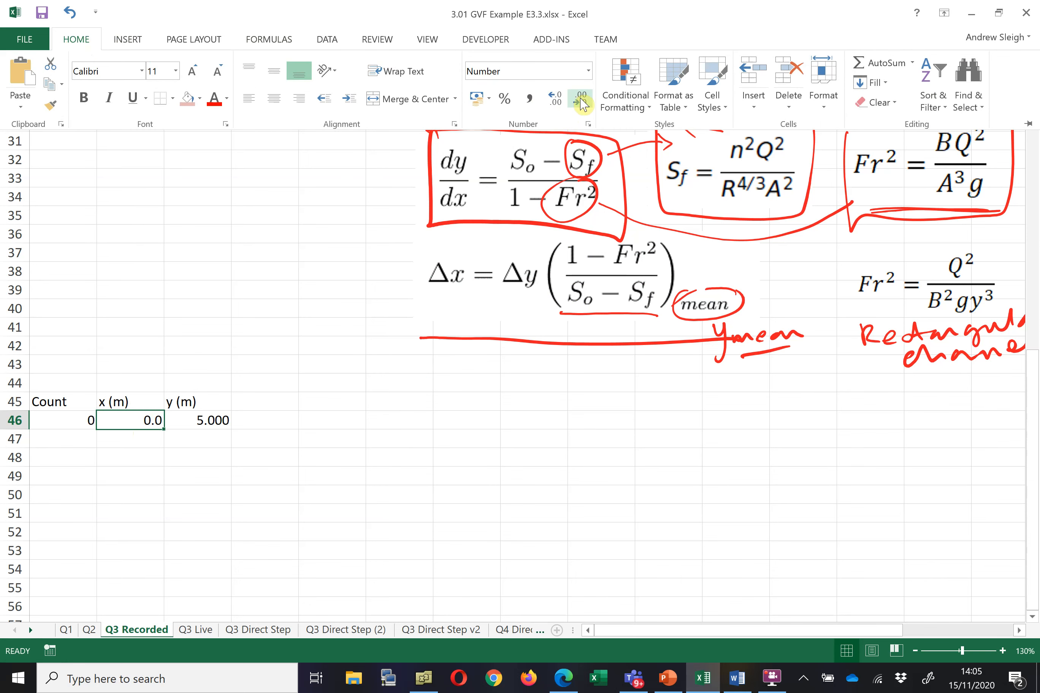
left_click(268, 464)
Append [avg] to the y (m) header
left_click(189, 420)
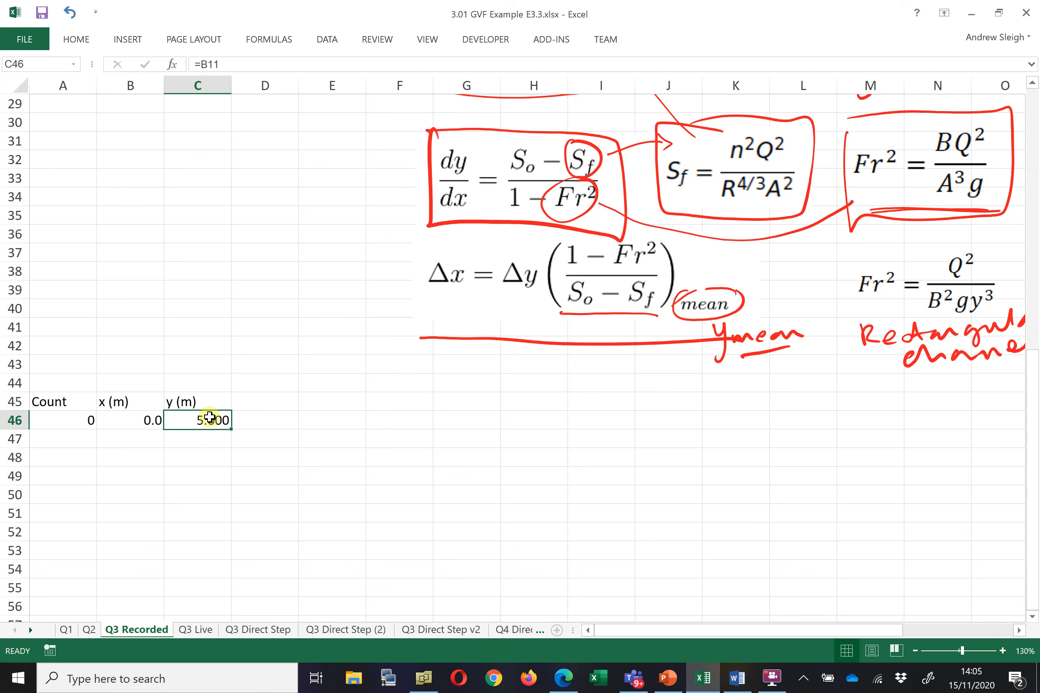
double_click(211, 403)
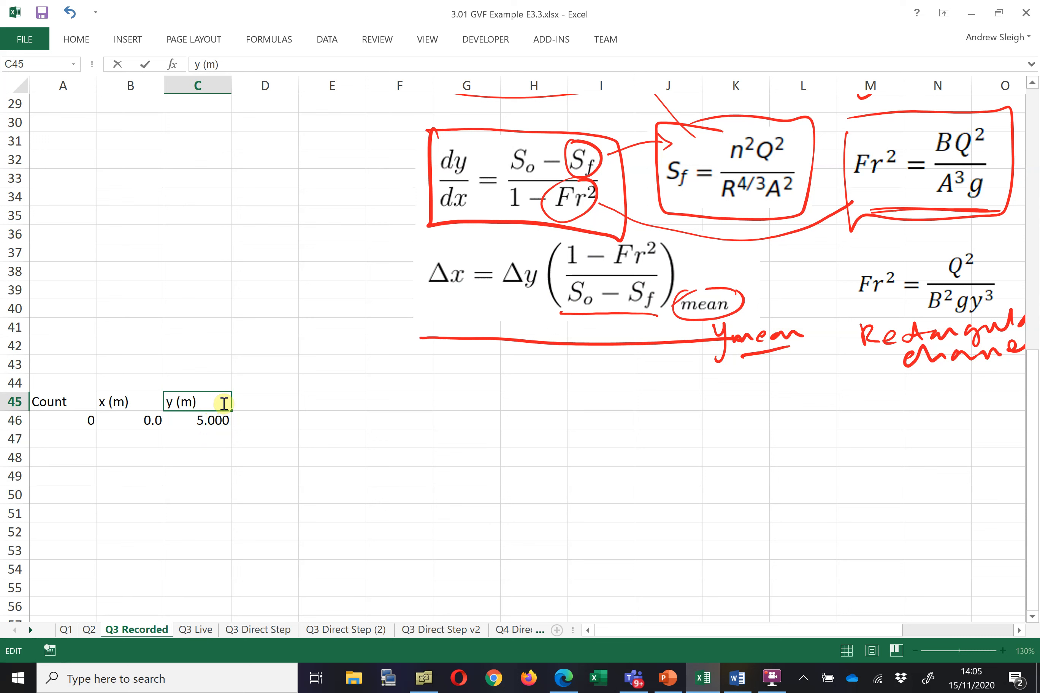
type("[avg]")
key("Return")
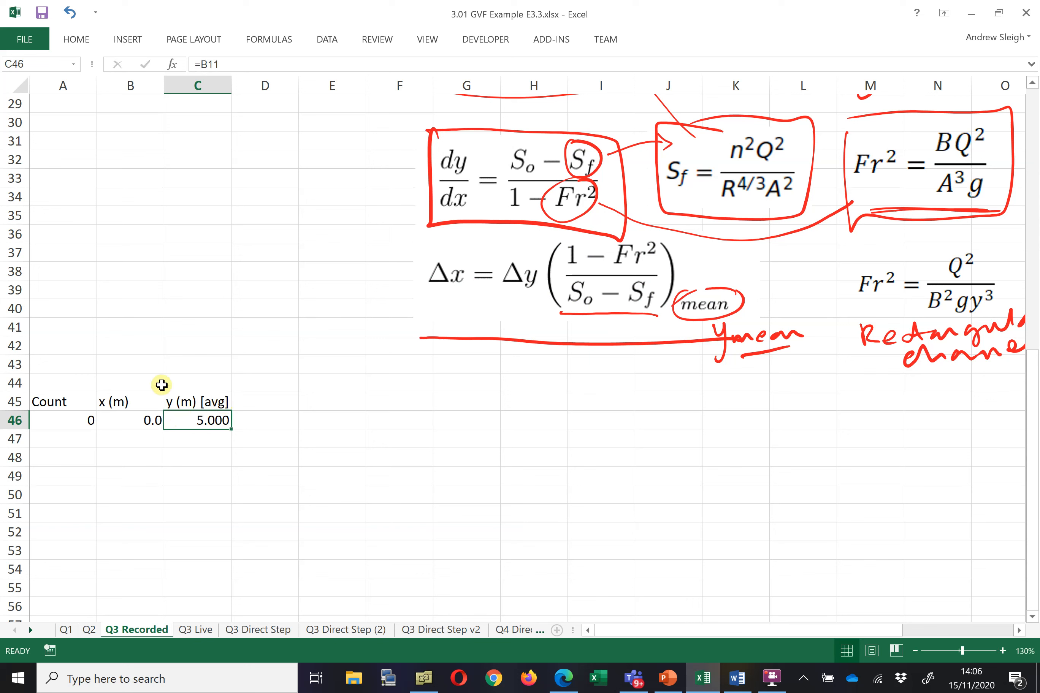
Enter the label y_0 in cell B42
left_click(121, 353)
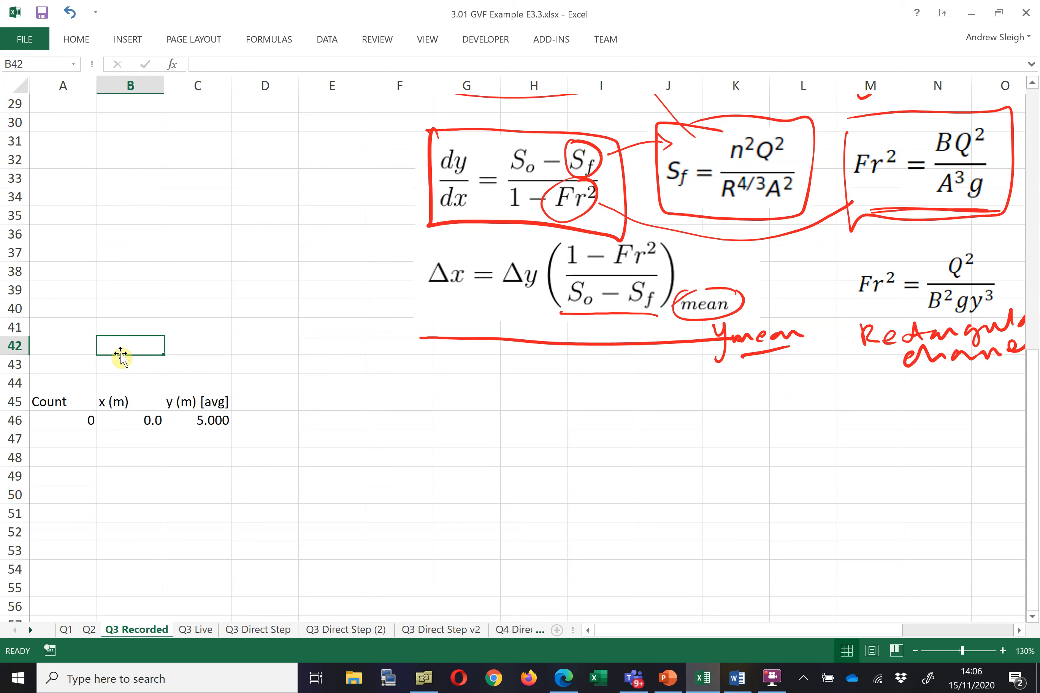
type("yStart")
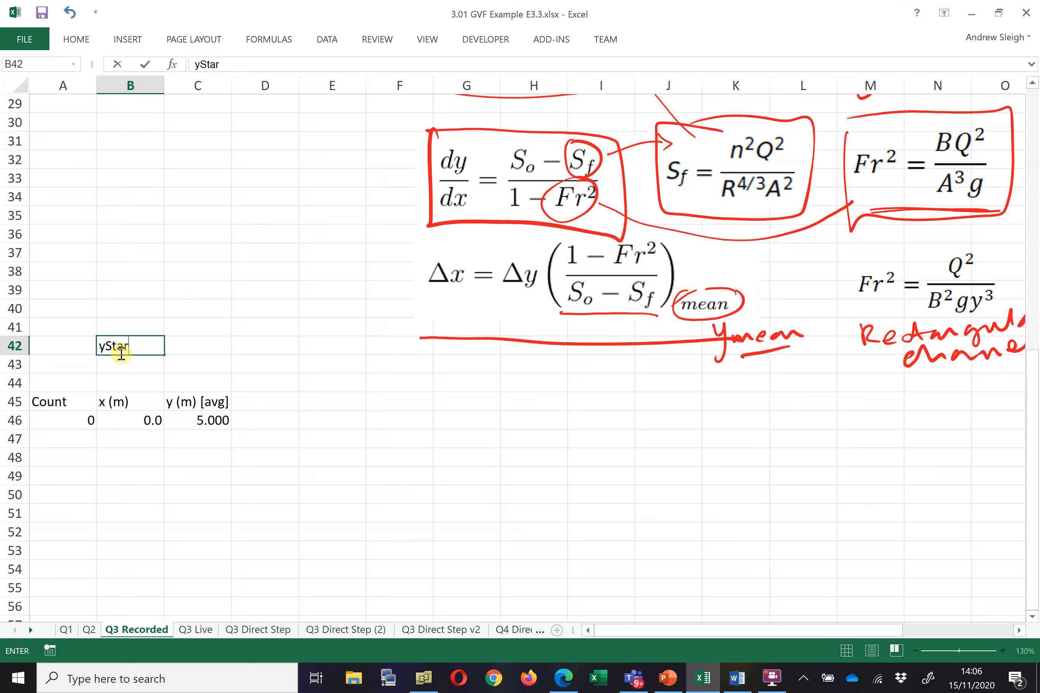
key("BackSpace")
key("BackSpace")
key("BackSpace")
key("BackSpace")
type("start")
key("BackSpace")
key("BackSpace")
key("BackSpace")
key("BackSpace")
key("BackSpace")
key("BackSpace")
type("_o")
key("BackSpace")
type("0")
key("Return")
key("Right")
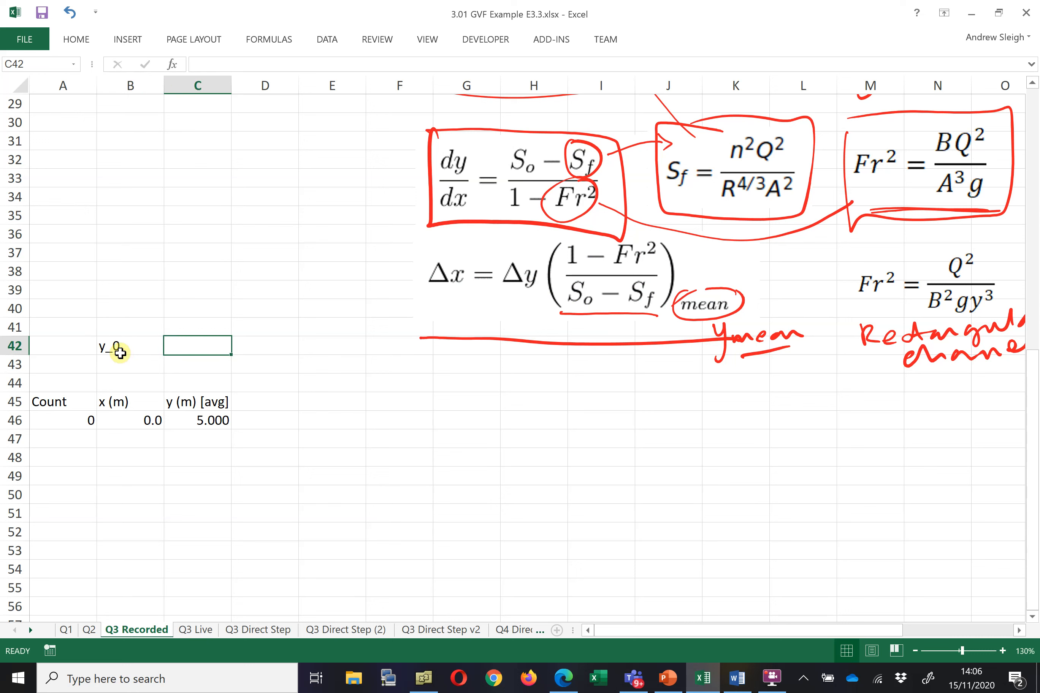
Set the cell beside y_0 to a formula referencing the Start y cell B11
type("=")
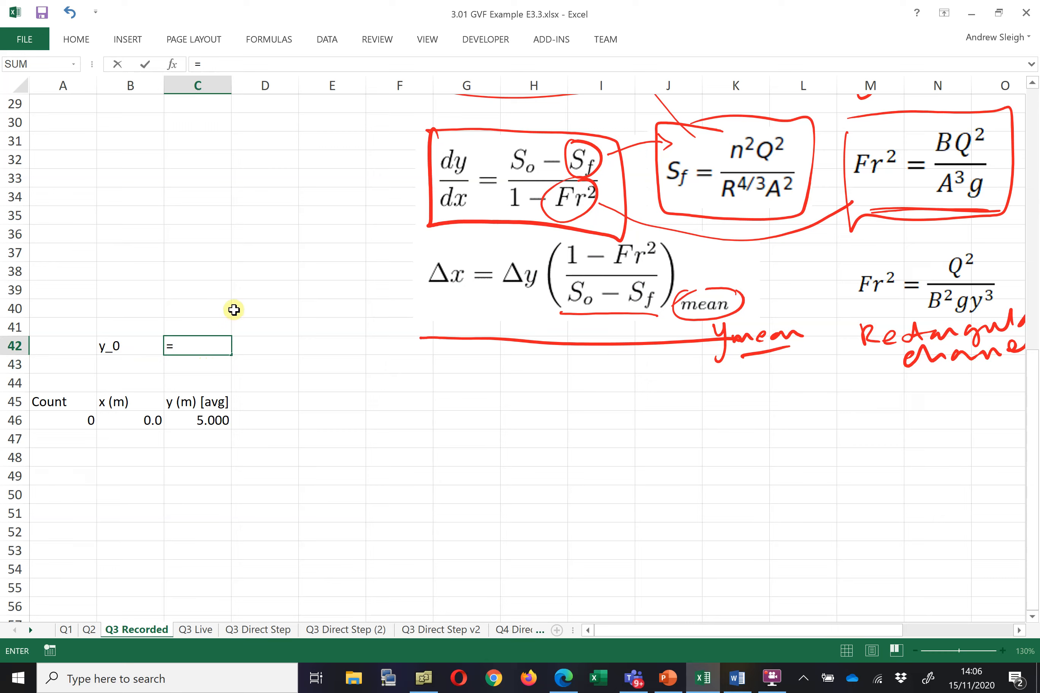
scroll(204, 303, "up", 9)
left_click(148, 291)
key("Return")
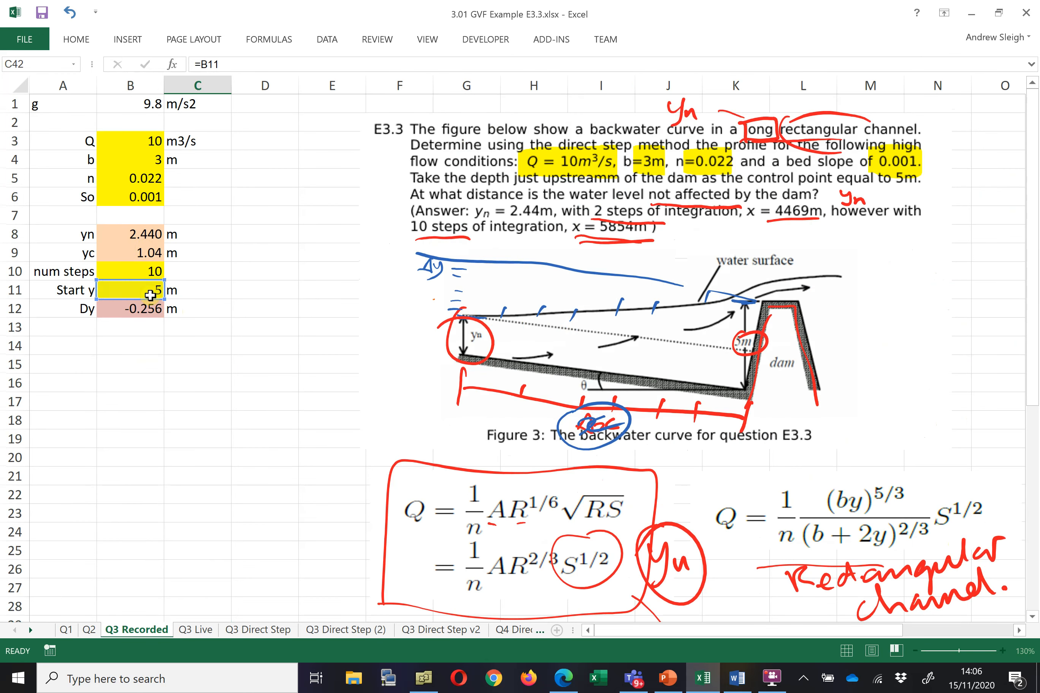
left_click(280, 585)
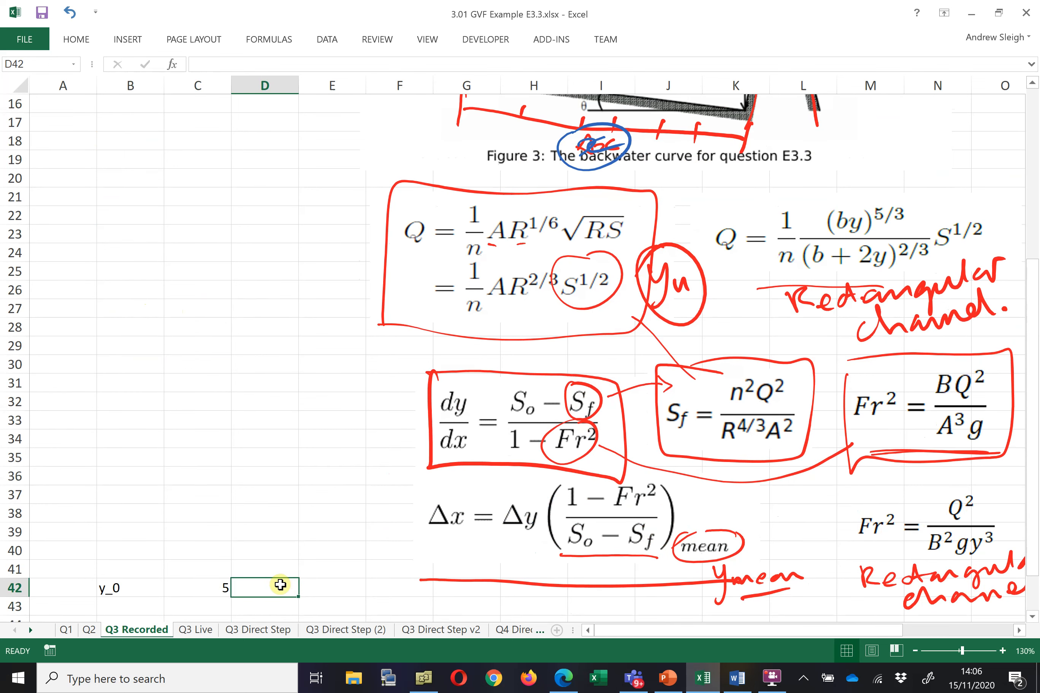
Add the unit m beside the y_0 value and reduce that value to one decimal place
type("m")
left_click(214, 581)
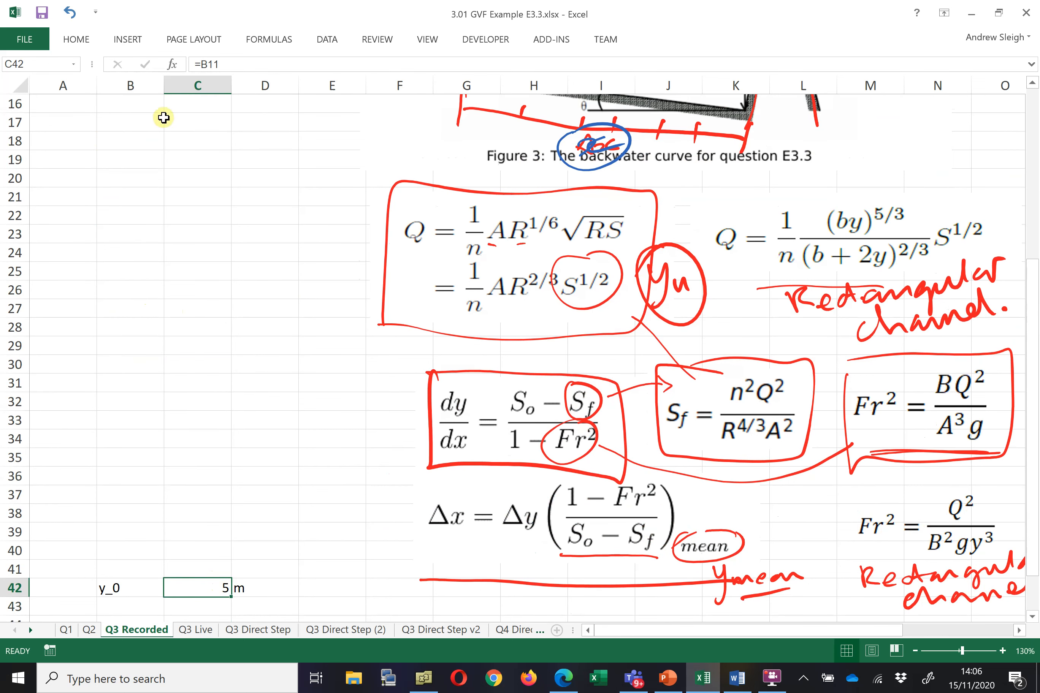
left_click(83, 40)
left_click(586, 103)
left_click(586, 103)
scroll(229, 372, "down", 3)
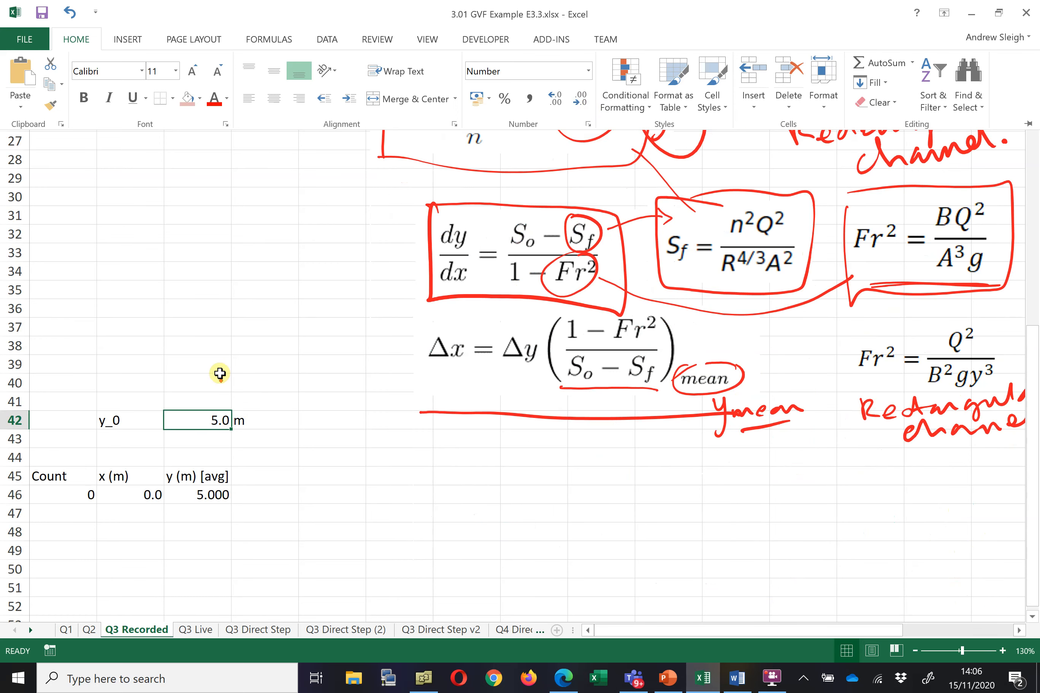
Label cell B43 dy and set C43 to a formula referencing the Dy cell B12
left_click(249, 407)
left_click(126, 439)
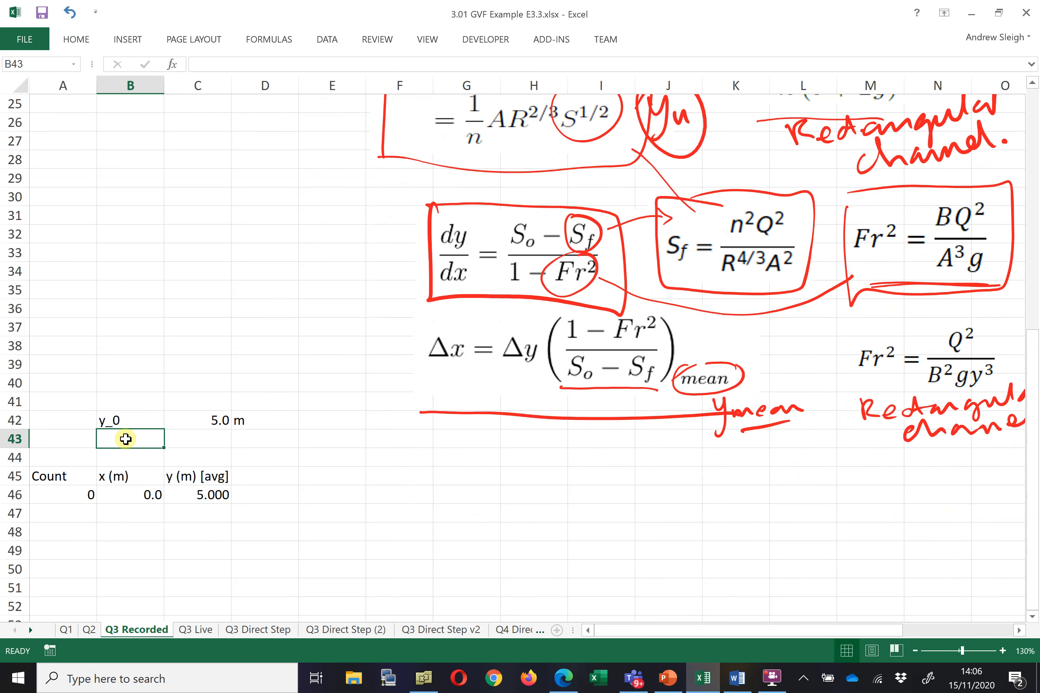
type("dy")
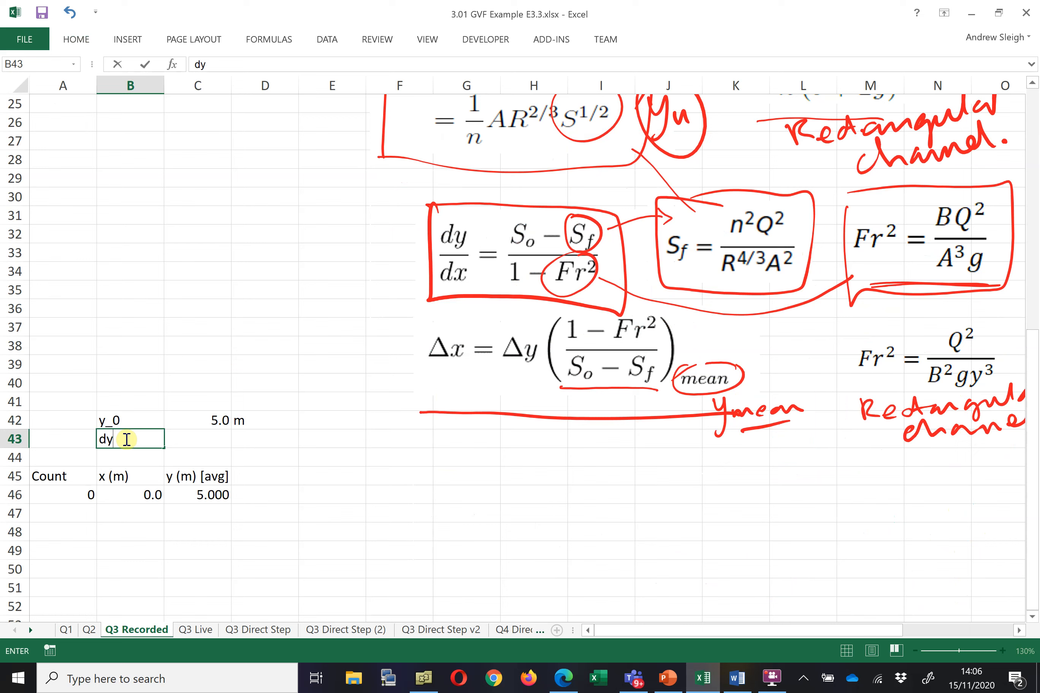
left_click(197, 439)
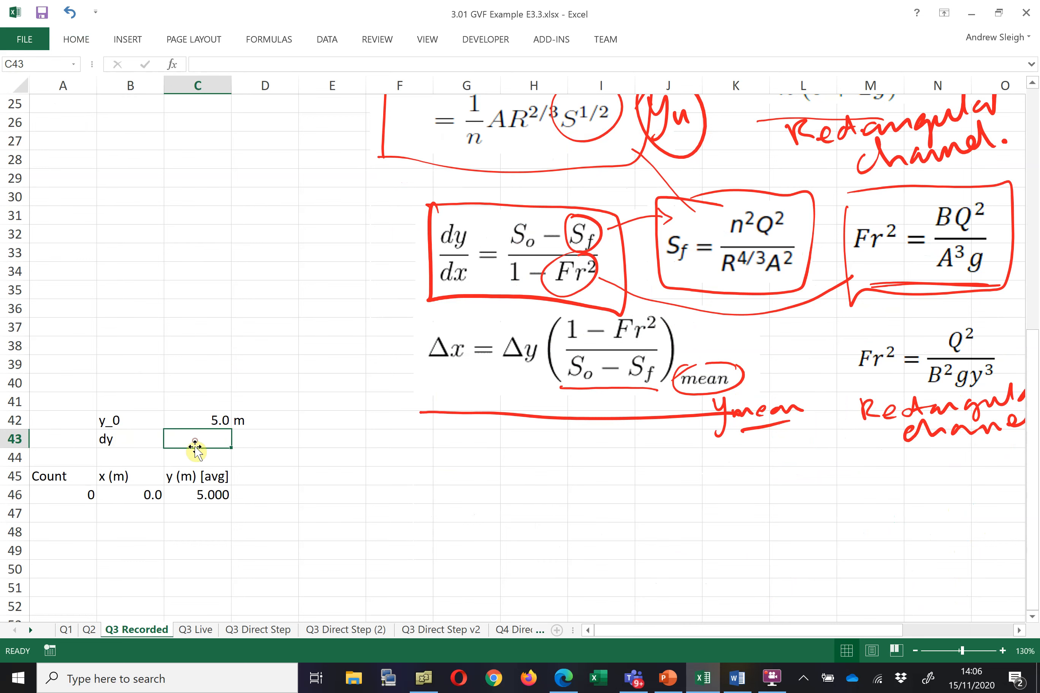
type("=")
scroll(147, 329, "up", 7)
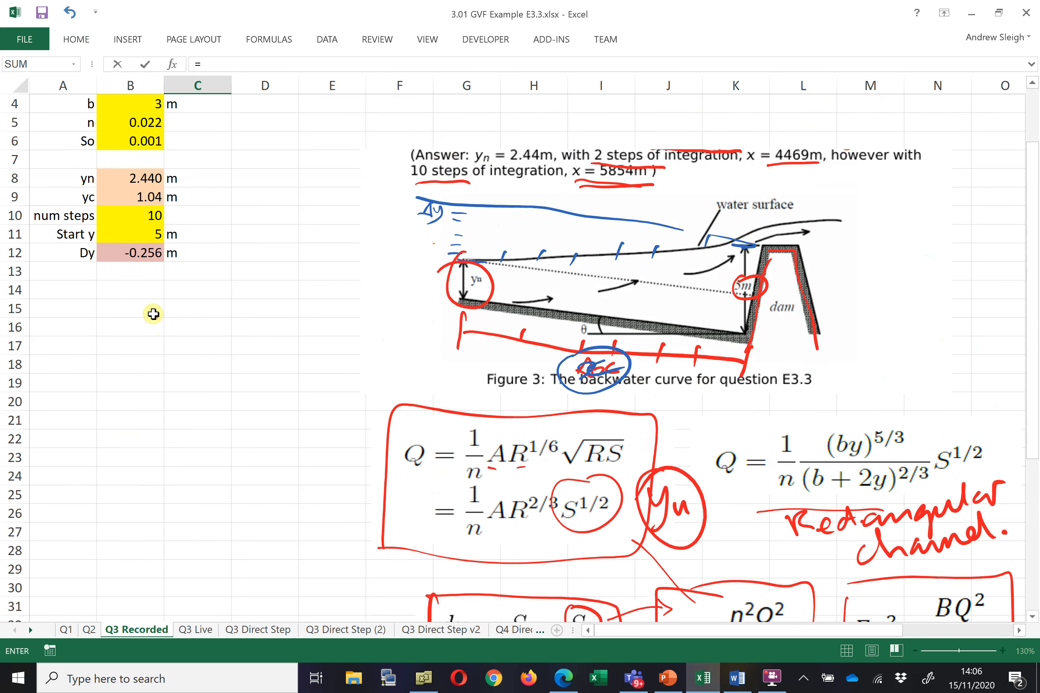
left_click(146, 253)
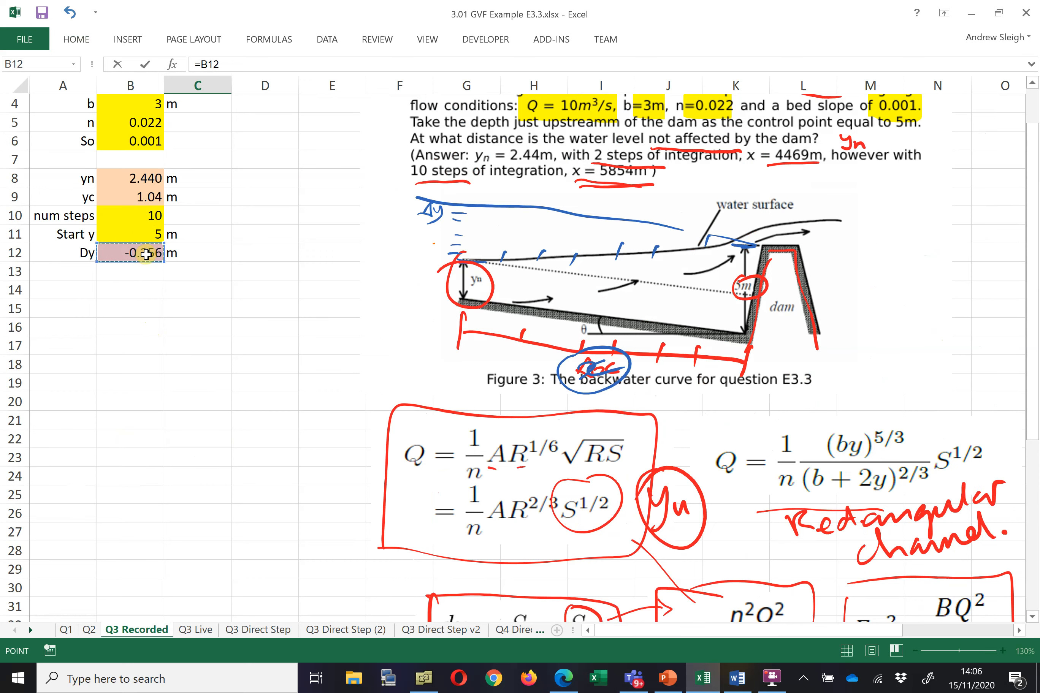
key("Return")
scroll(227, 404, "down", 3)
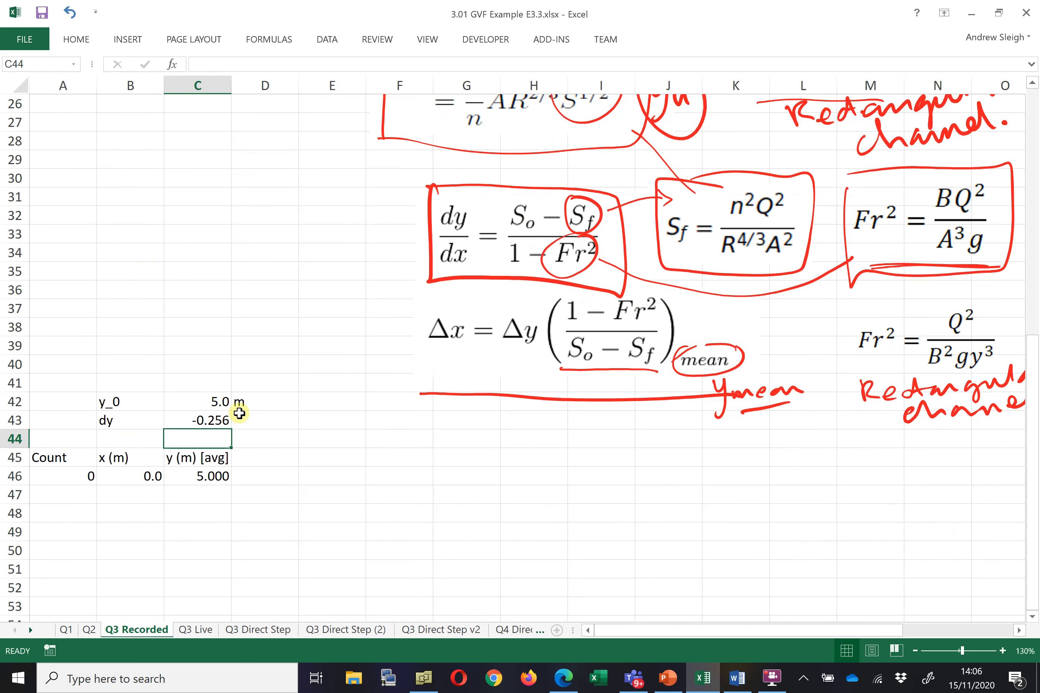
Add the unit m beside the dy value
left_click(250, 416)
type("m")
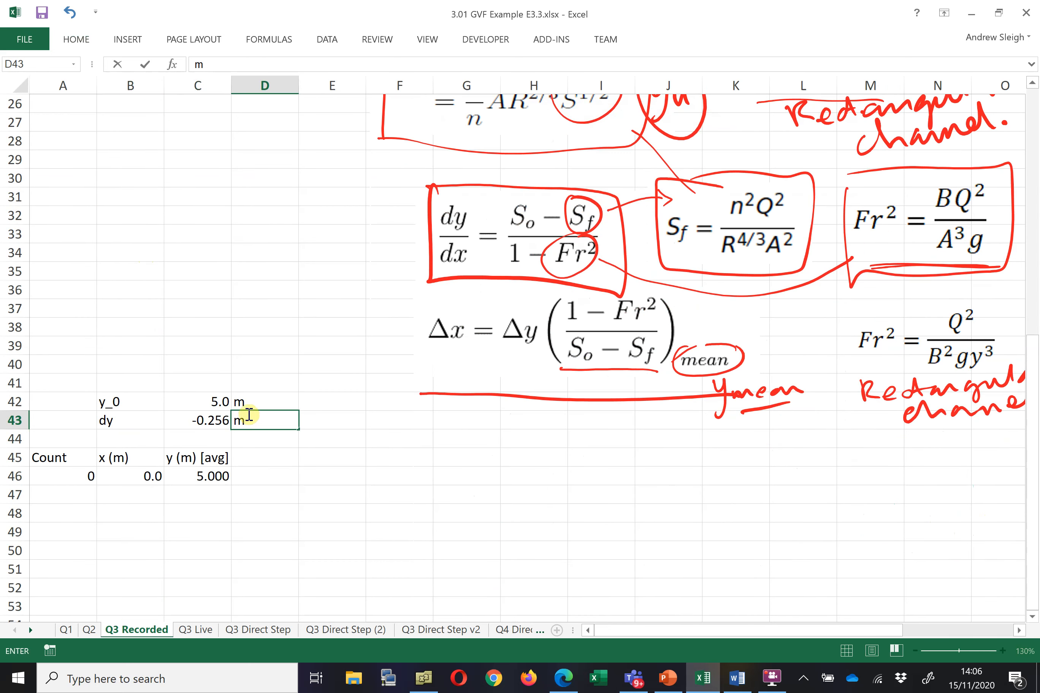
left_click(241, 369)
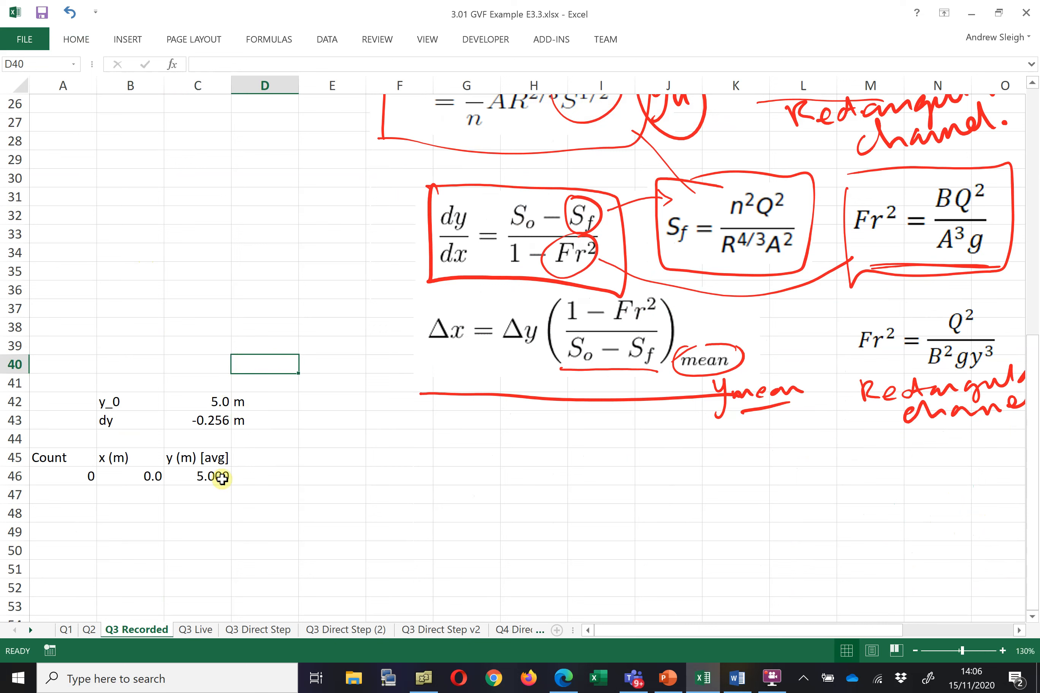
Clear the starting y value in cell C46
left_click(200, 474)
key("Delete")
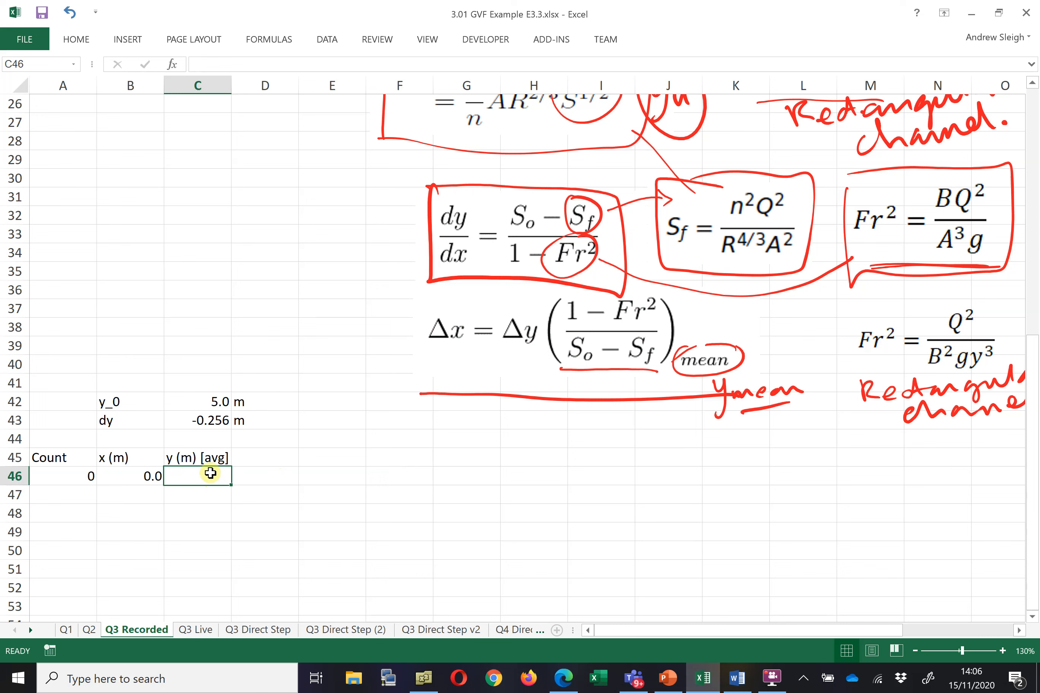
Enter the column header A (m^2) in cell D45
left_click(274, 457)
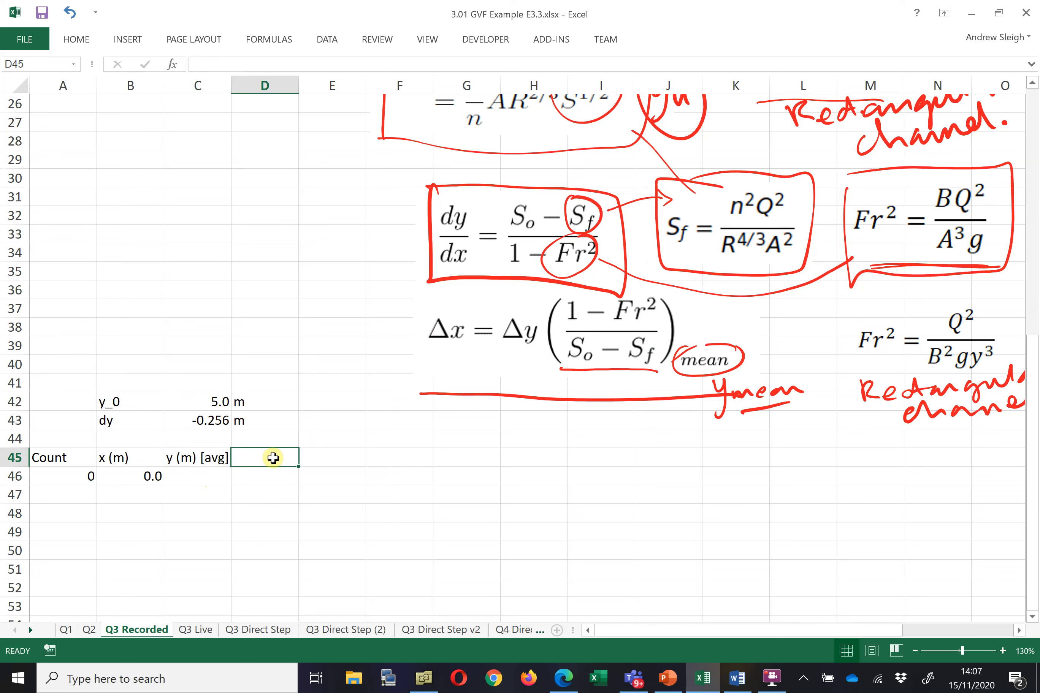
type("A")
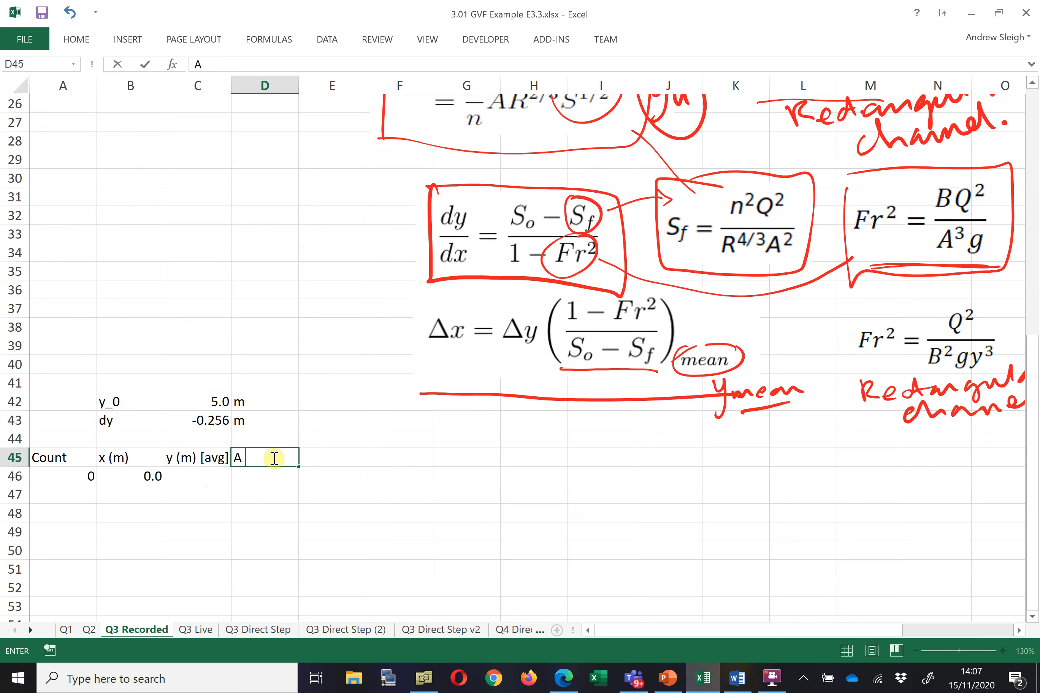
type(" (m^2) [avg]")
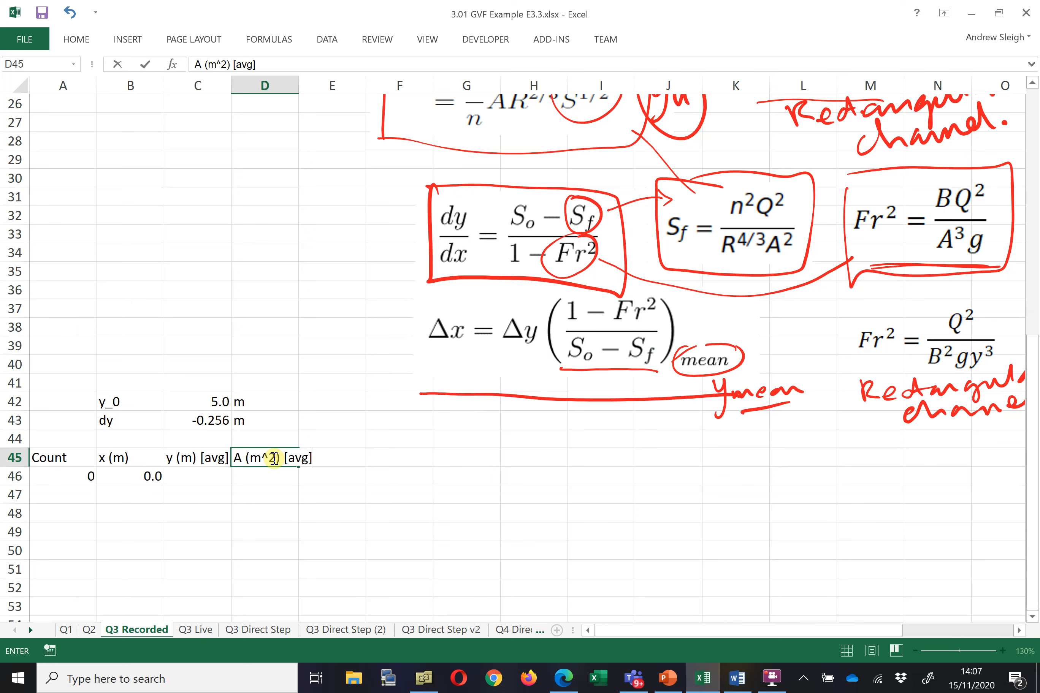
key("Tab")
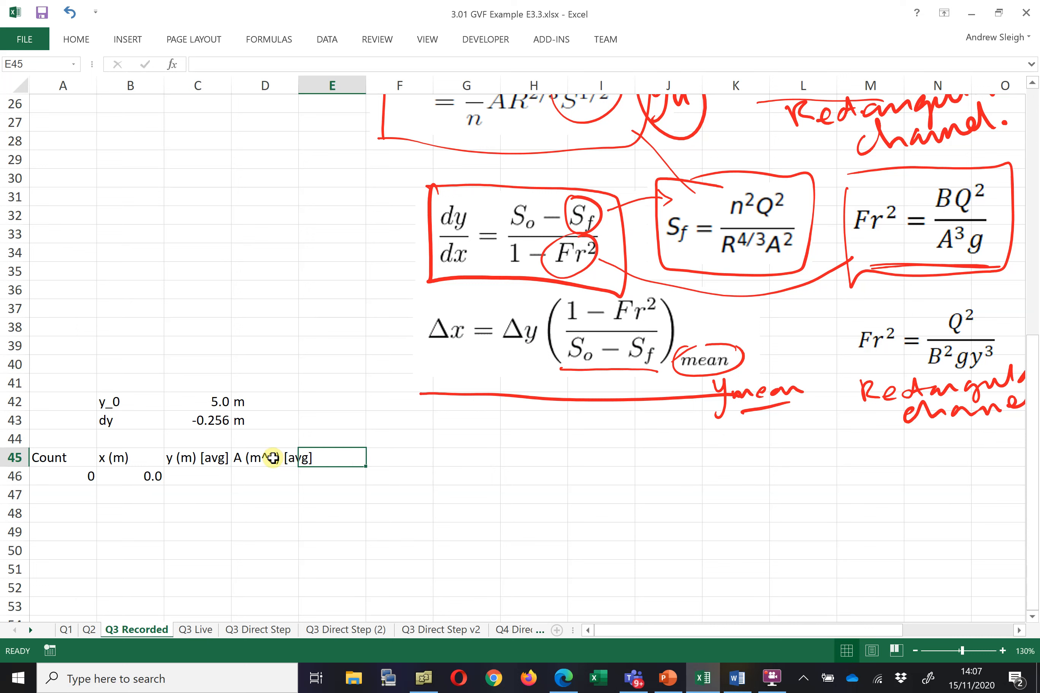
left_click(273, 458)
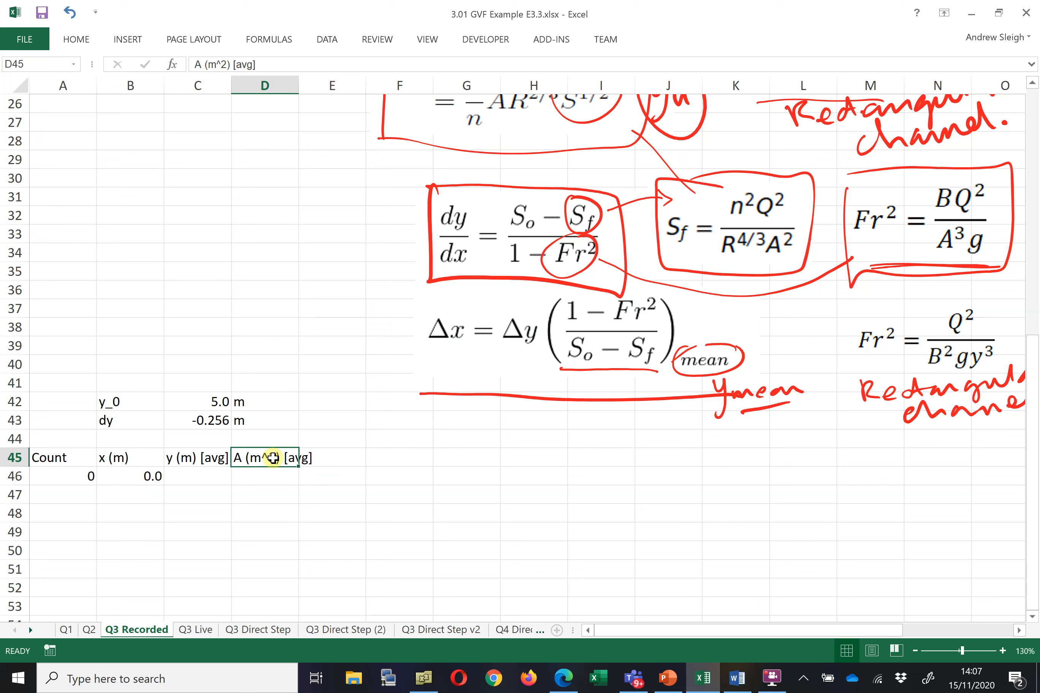
left_click(268, 65)
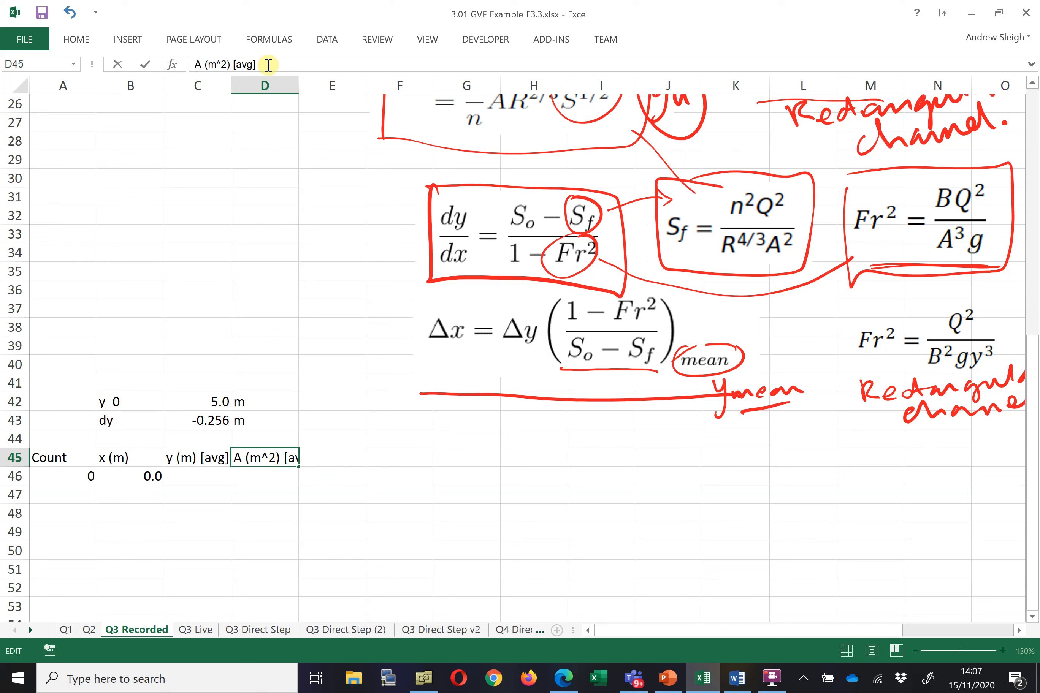
key("BackSpace")
key("BackSpace")
key("Return")
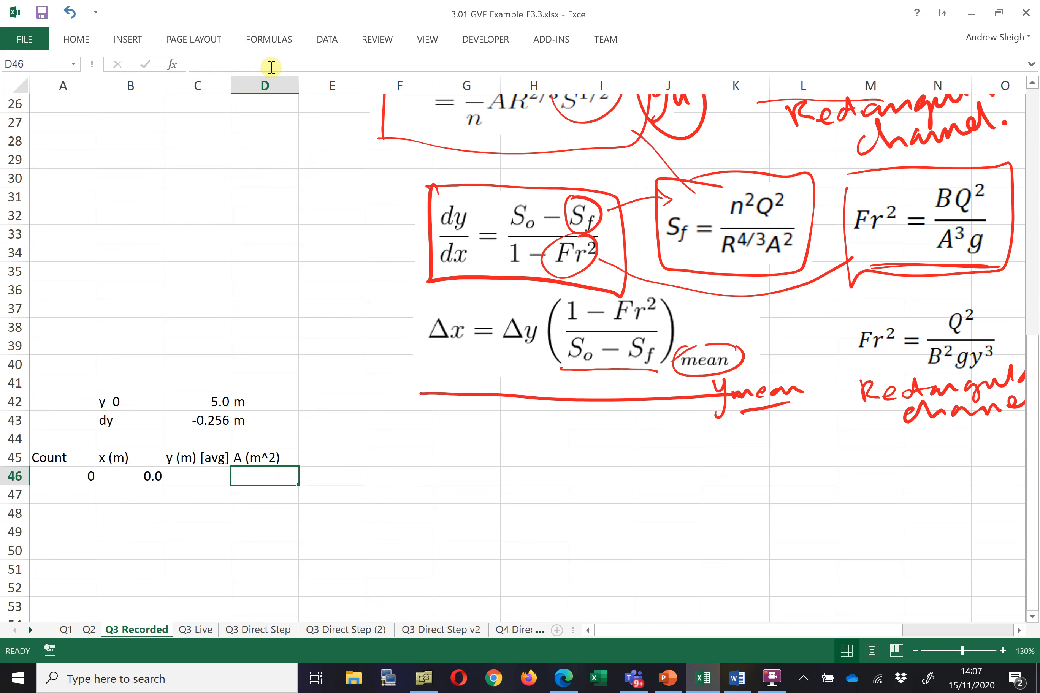
Add the column headers P (m) and R (m) in E45 and F45
left_click(328, 454)
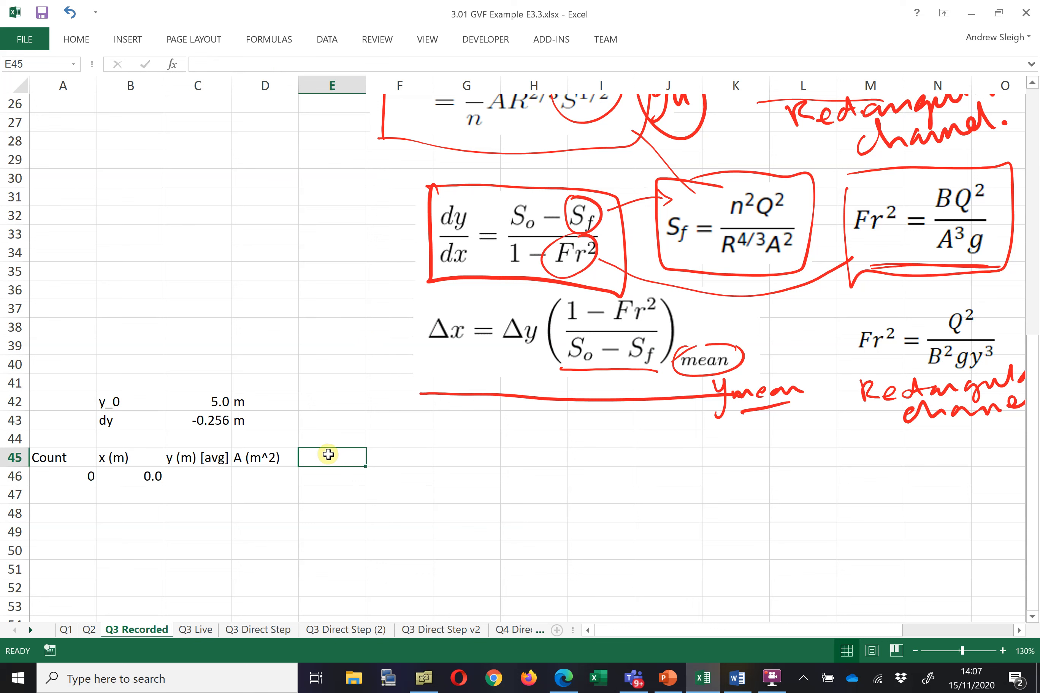
type("P (m")
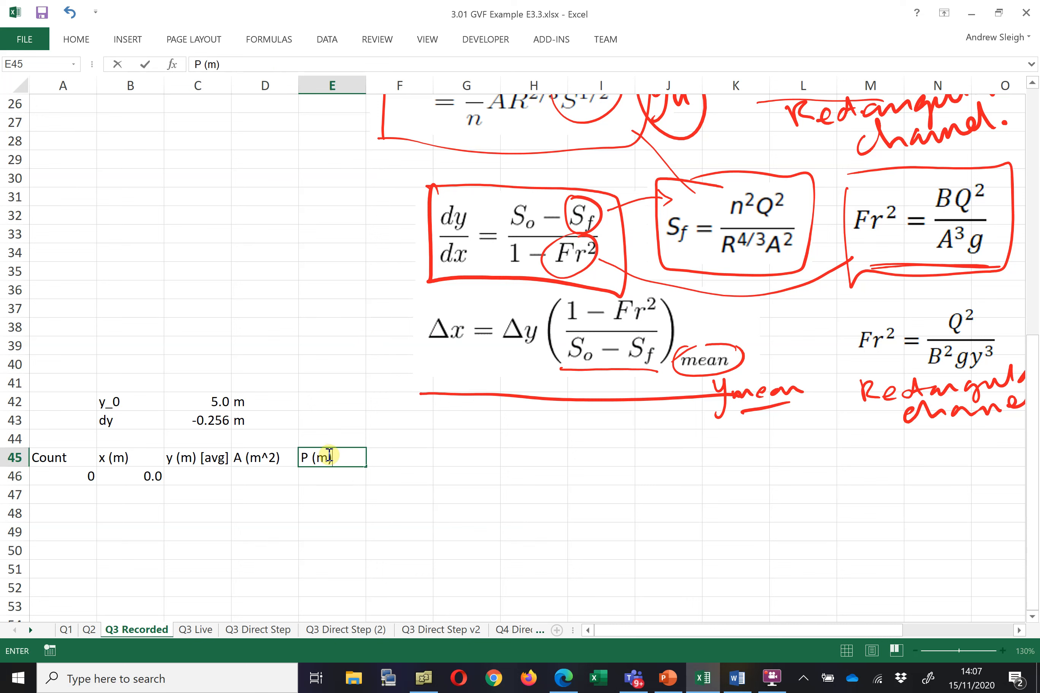
key("Return")
key("Up")
key("Right")
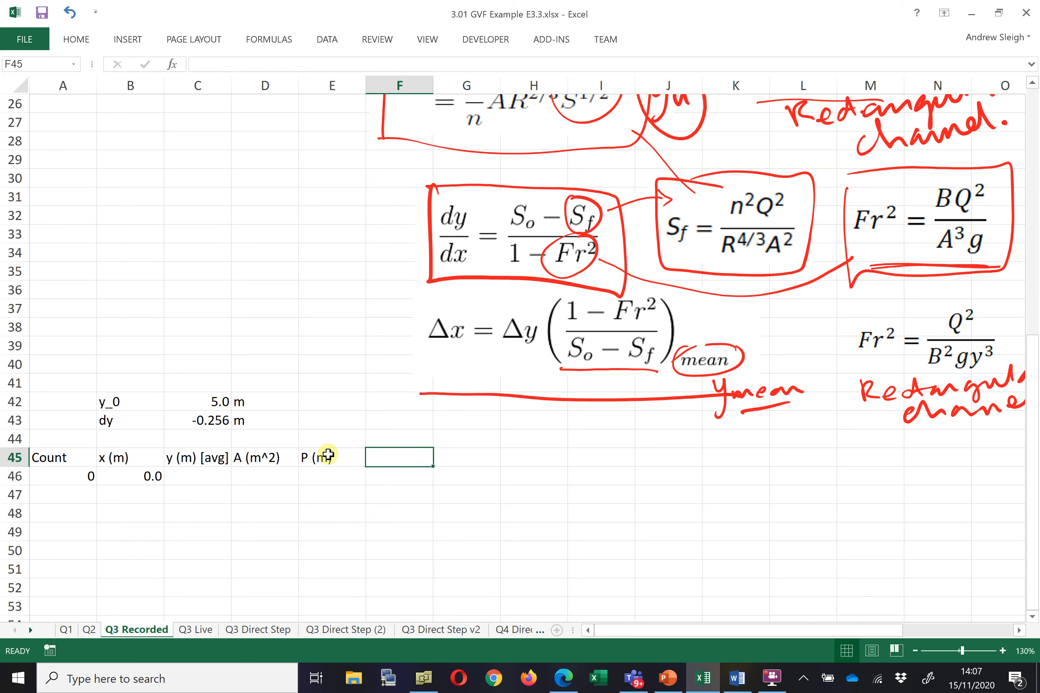
type("R (m")
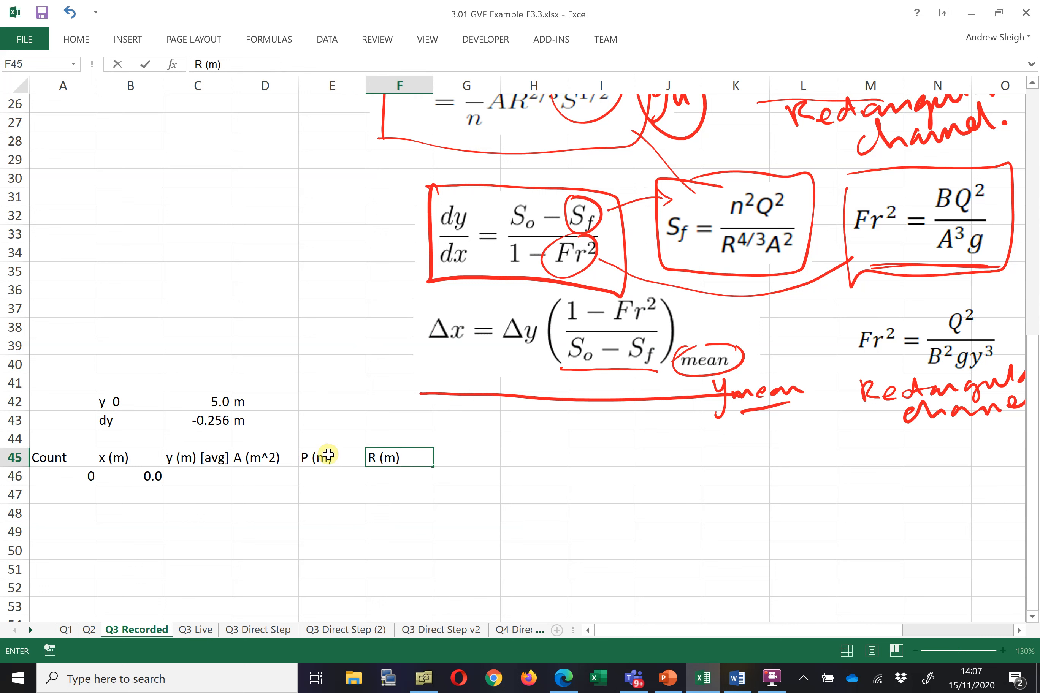
key("Return")
Add the column headers 1-Fr^2, So-Sf and Dx in G45 through I45
key("Up")
key("Right")
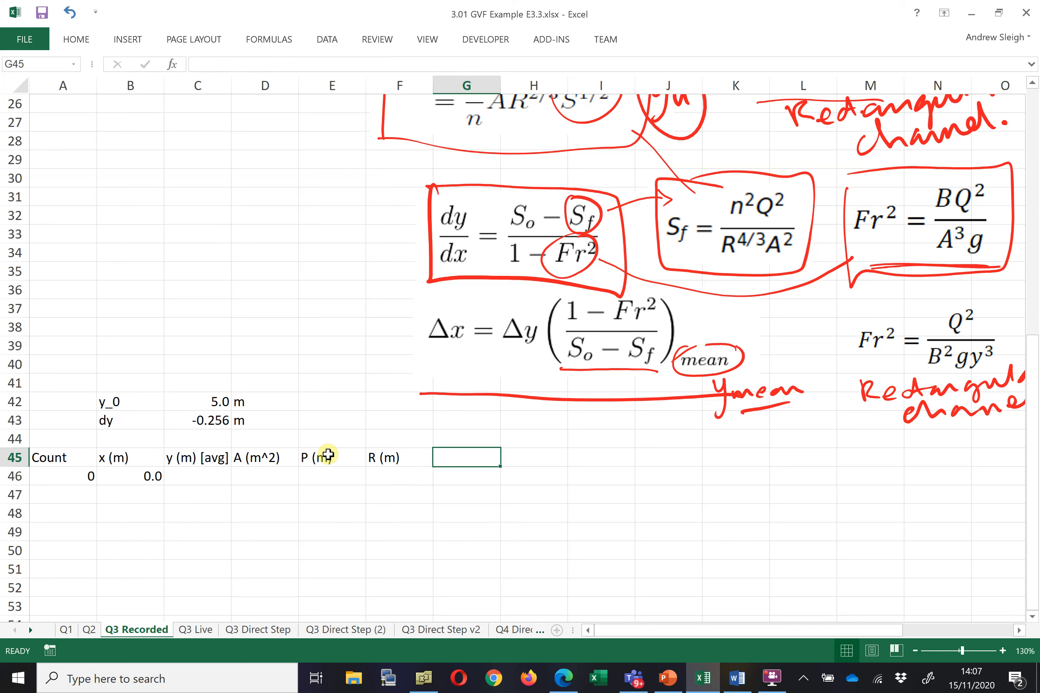
type("1-Fr")
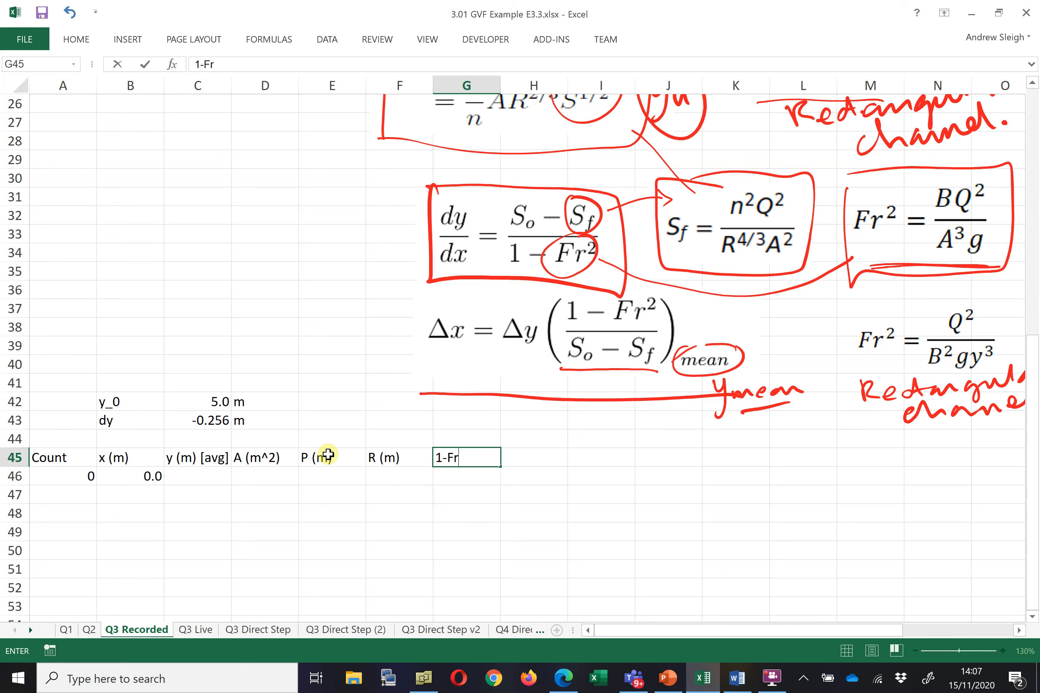
key("Return")
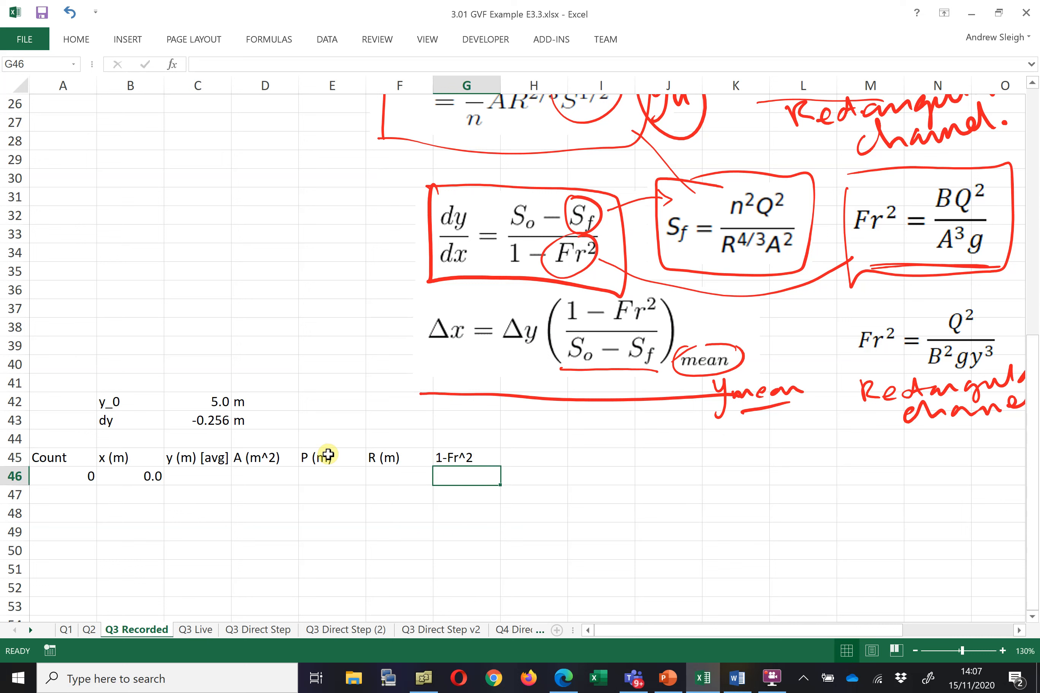
key("Up")
key("Right")
type("S")
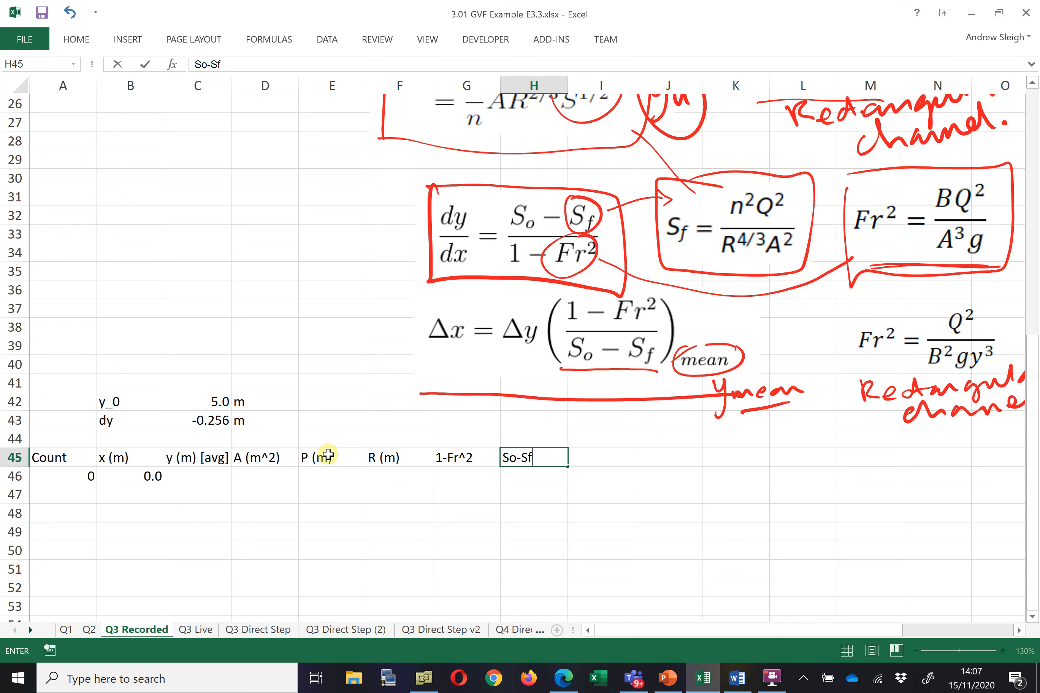
key("Tab")
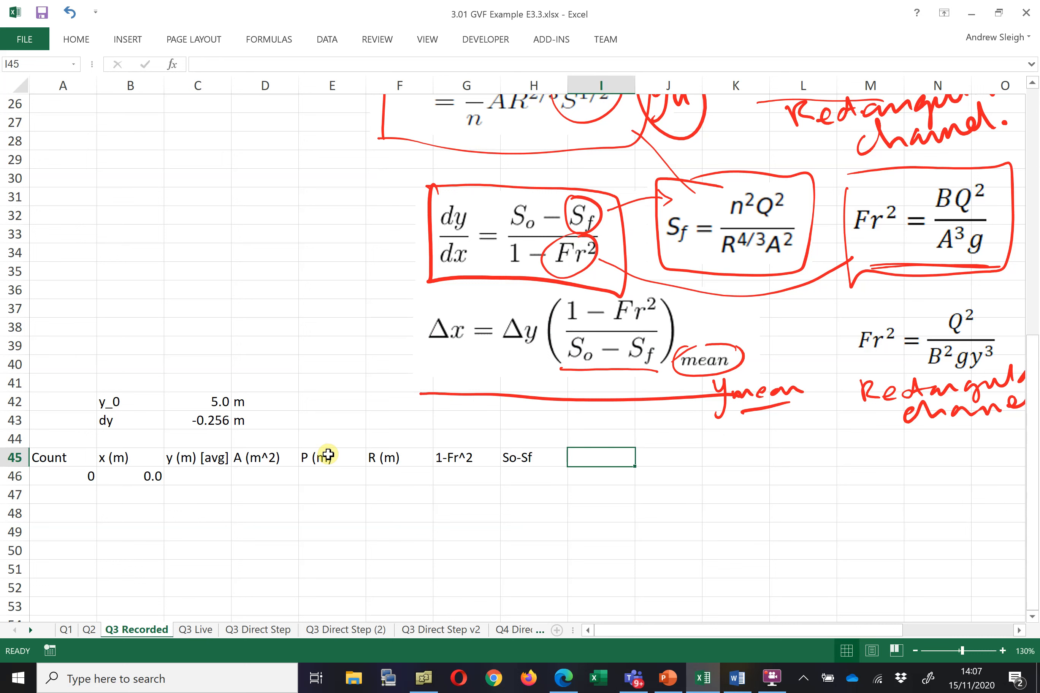
type("D")
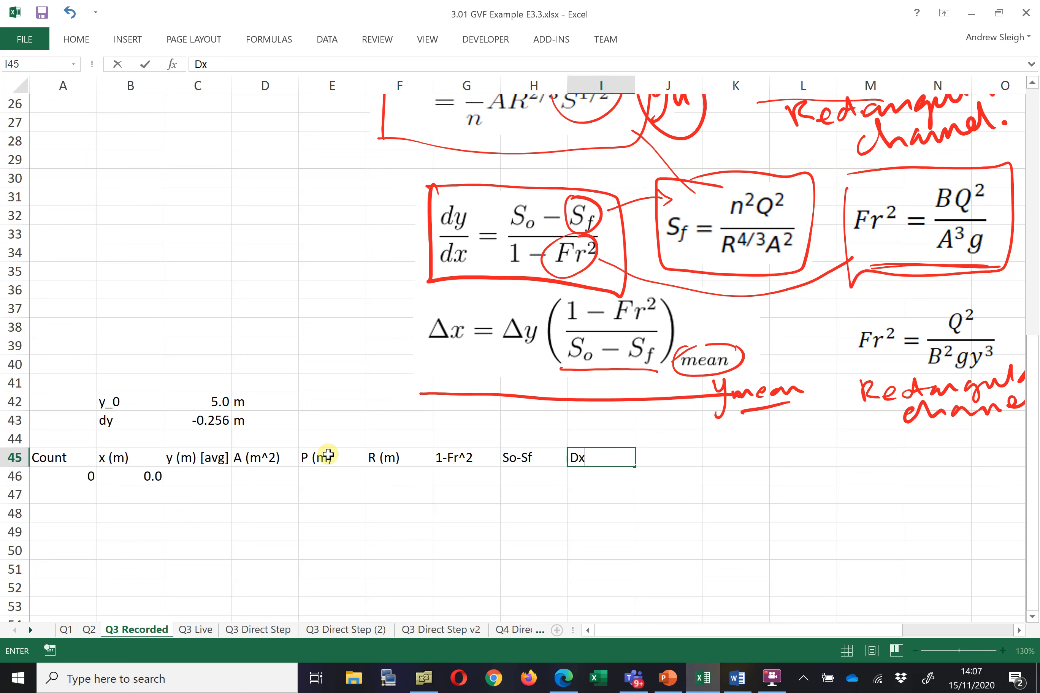
type("x")
key("Return")
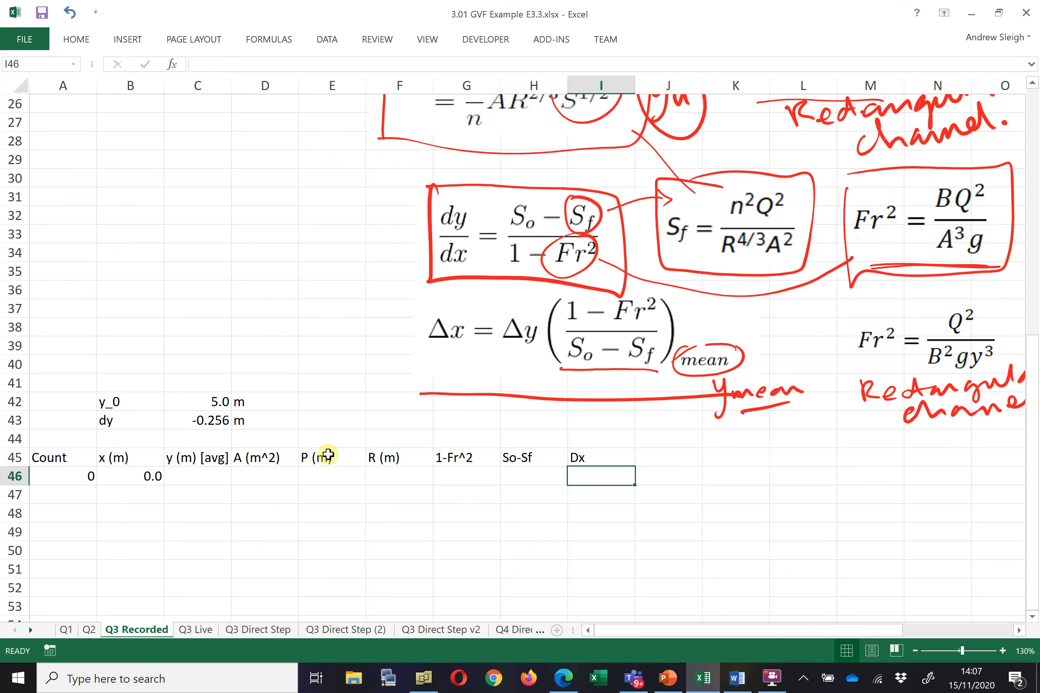
left_click_drag(81, 455, 588, 605)
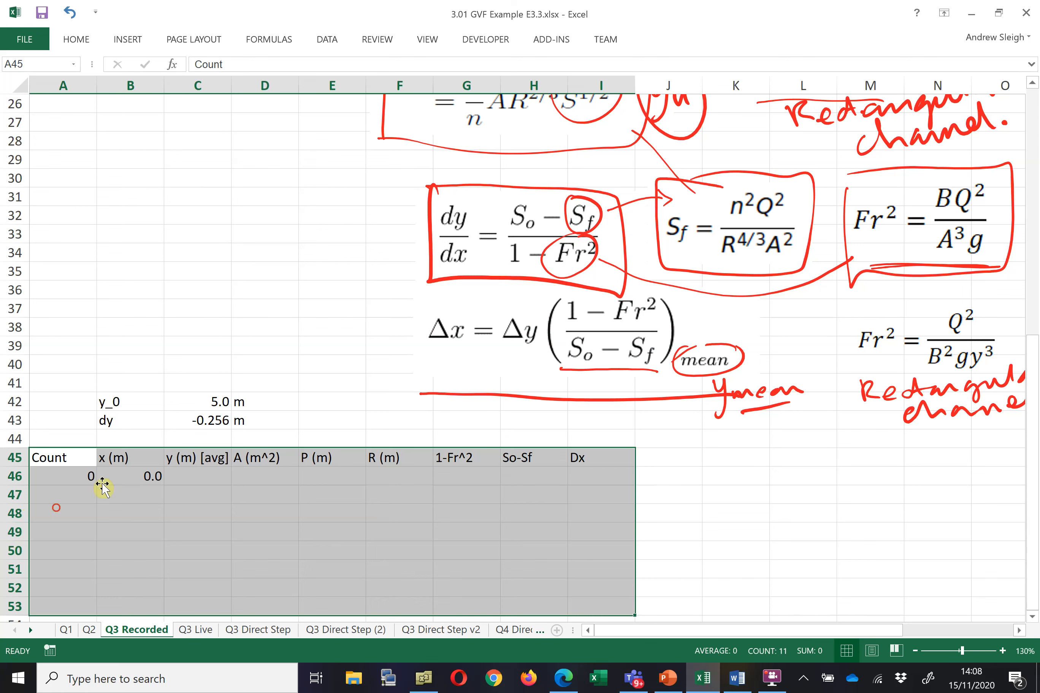
left_click(101, 488)
left_click(90, 473)
Set cell A47 to a formula referencing the count in A46
left_click(87, 495)
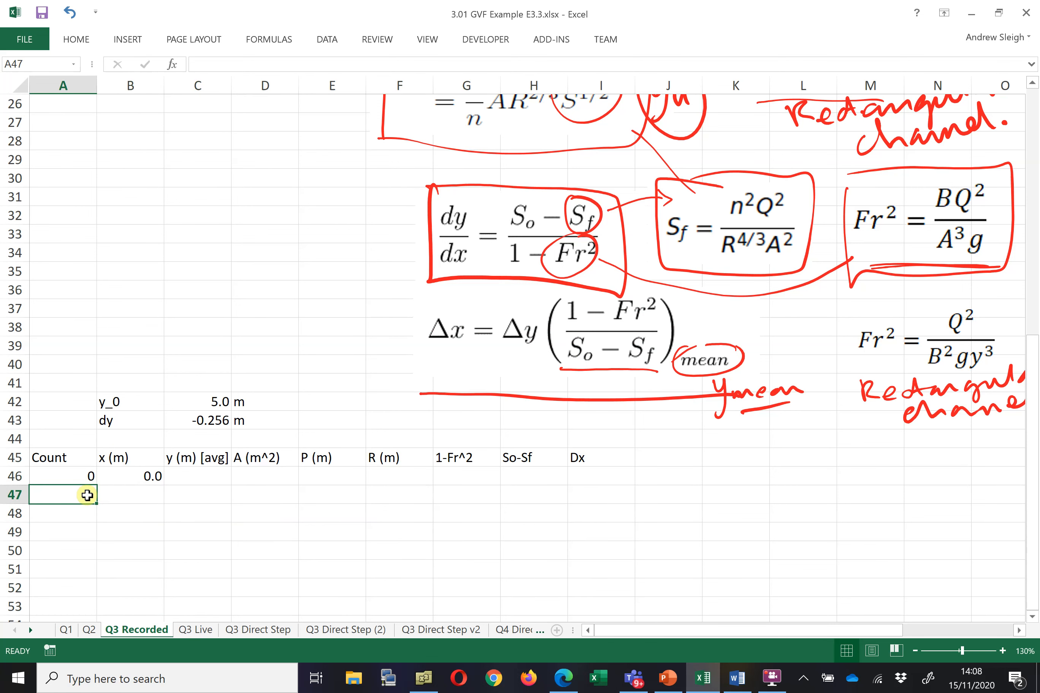
type("=")
left_click(77, 481)
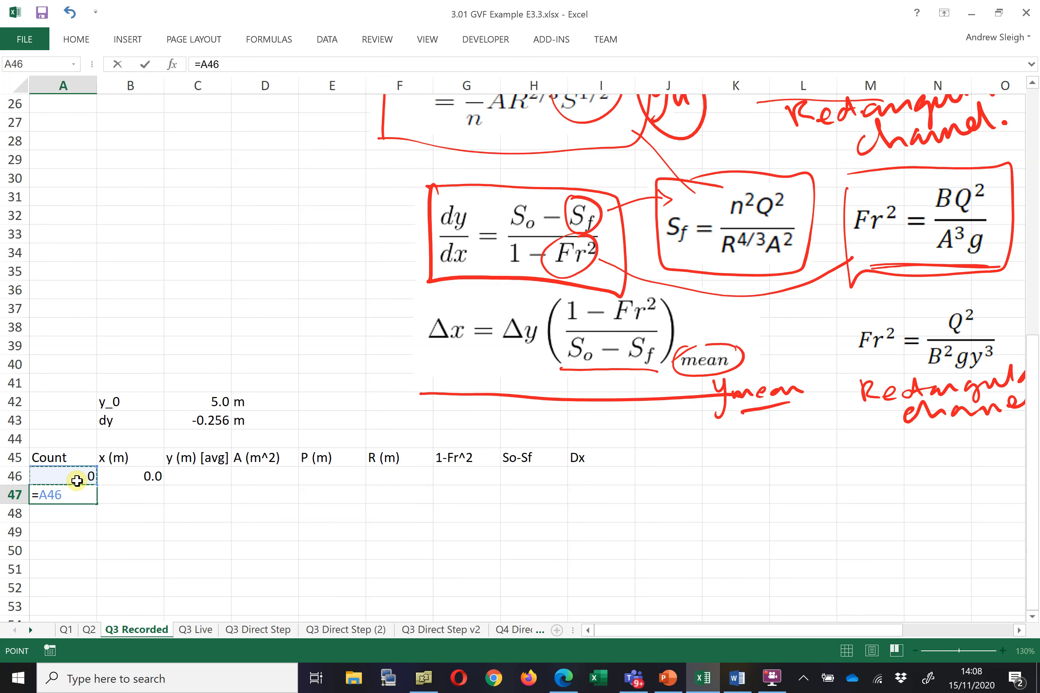
key("Return")
Try to add +1 to the A47 count formula, accepting the suggested typo correction
left_click(86, 494)
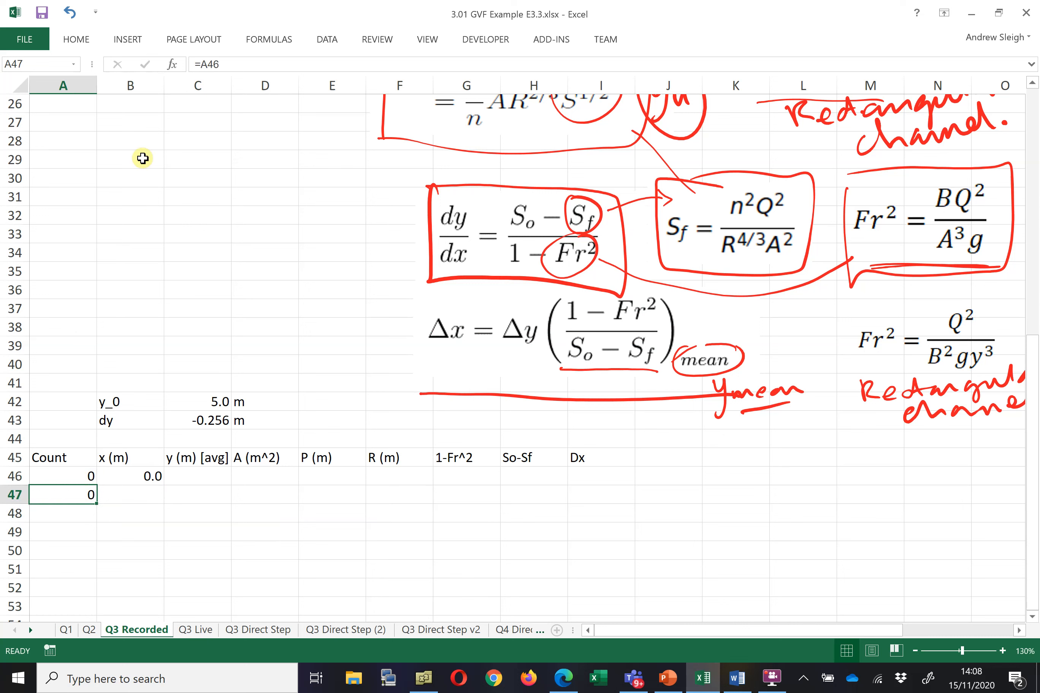
triple_click(242, 63)
key("Right")
type("+1")
key("Return")
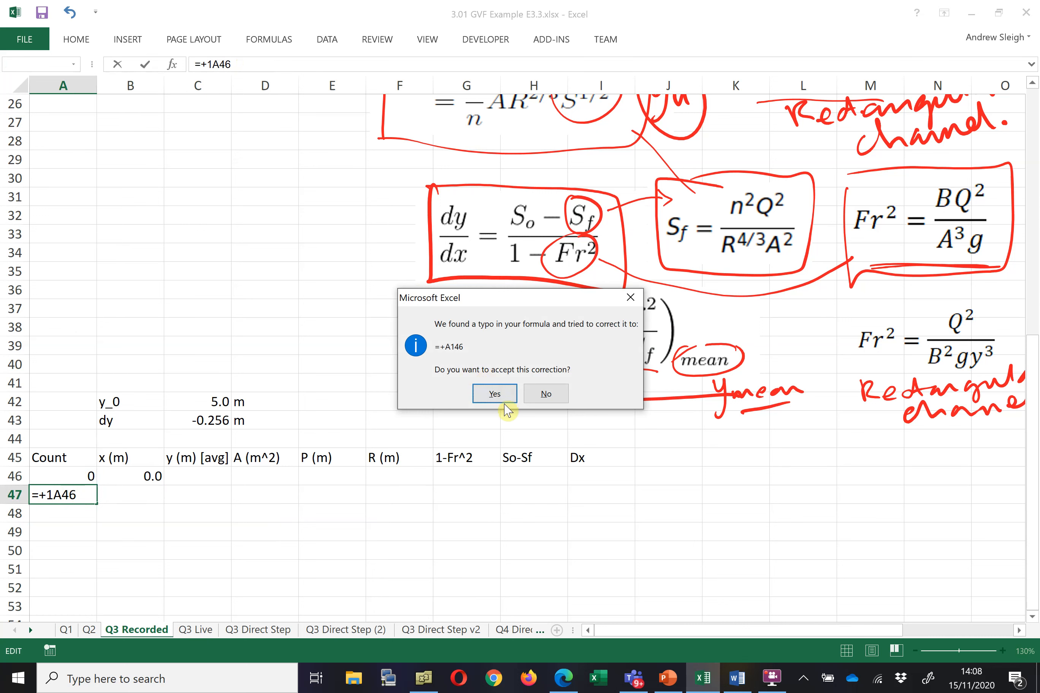
left_click(494, 393)
left_click(74, 496)
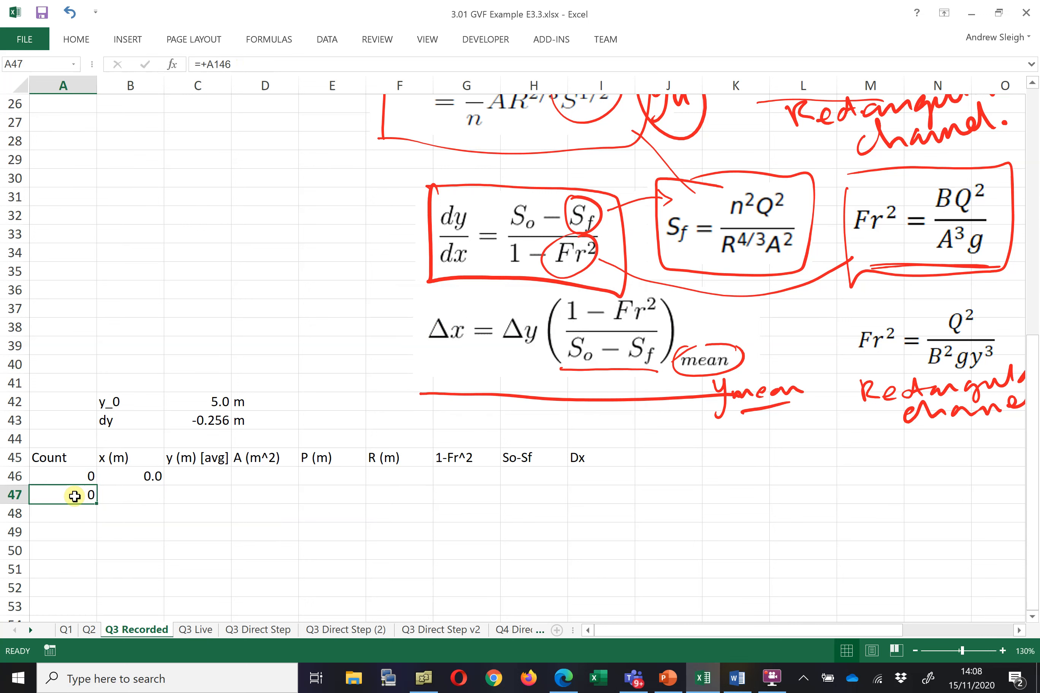
Set A47 to =A46+1 and fill the count formula down to row 56
type("=")
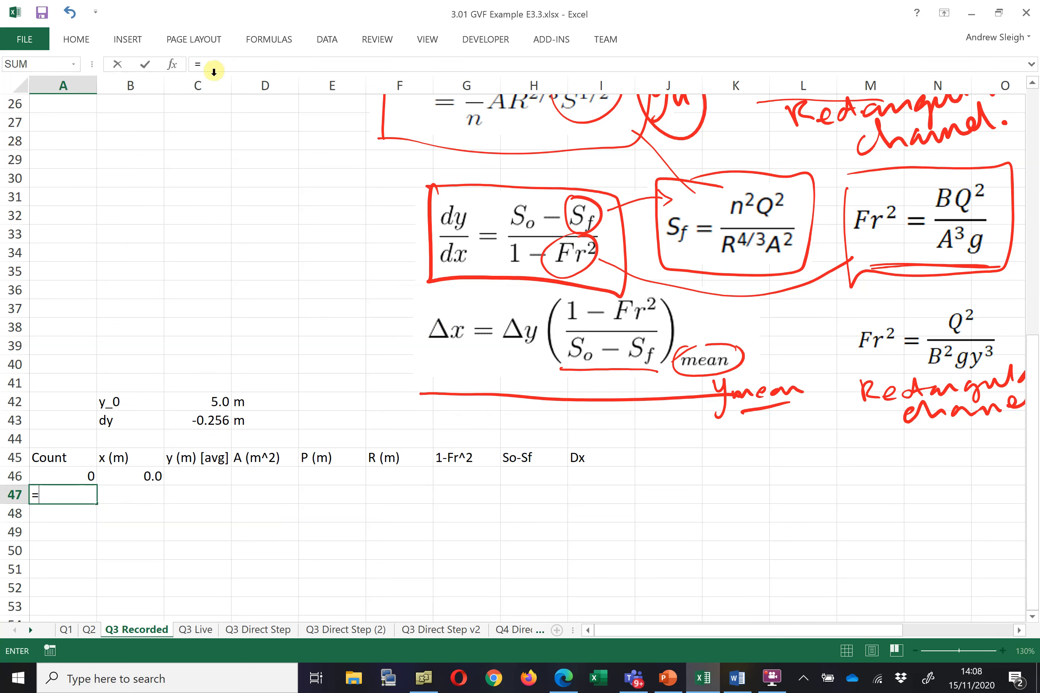
left_click(86, 476)
type("+")
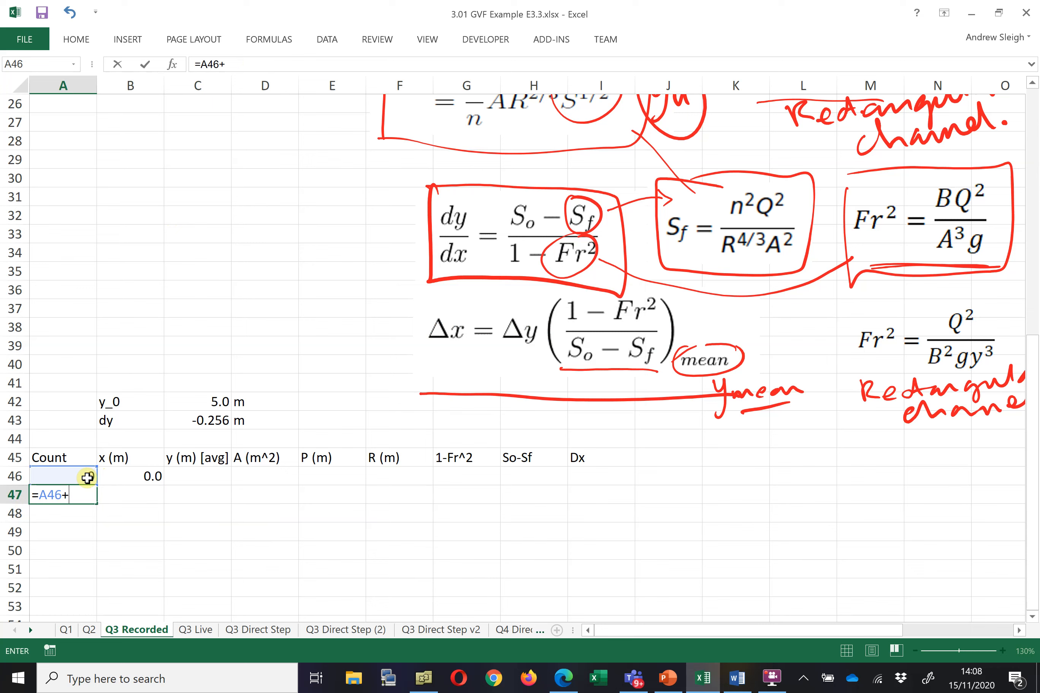
type("1")
key("Return")
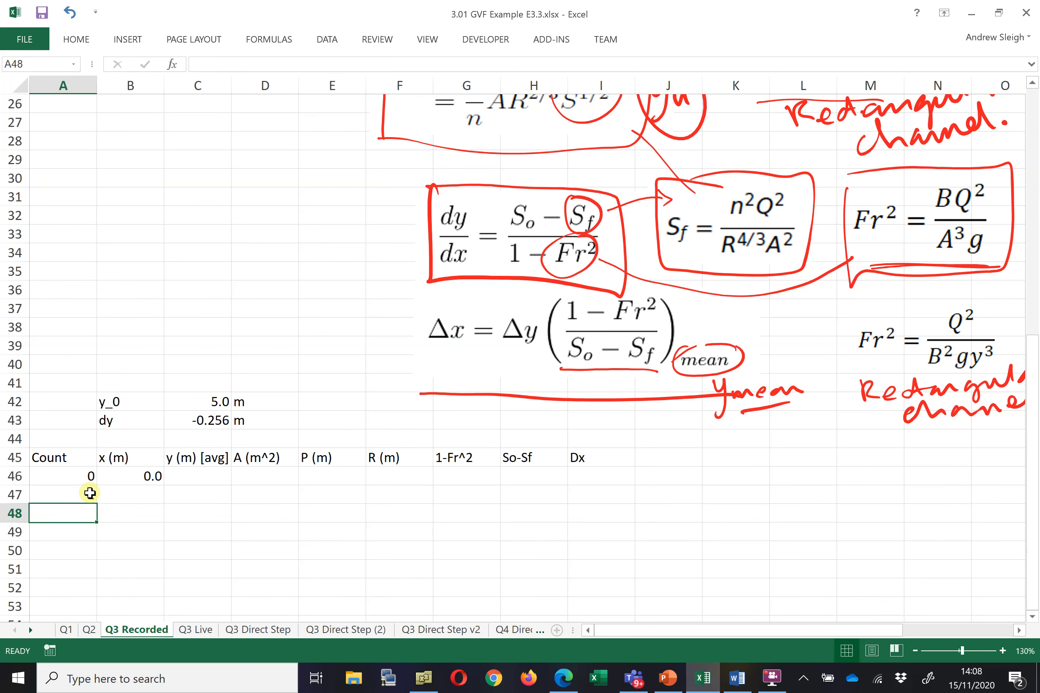
left_click(91, 493)
left_click_drag(96, 505, 96, 608)
scroll(99, 595, "down", 3)
left_click(91, 442)
left_click_drag(96, 448, 94, 499)
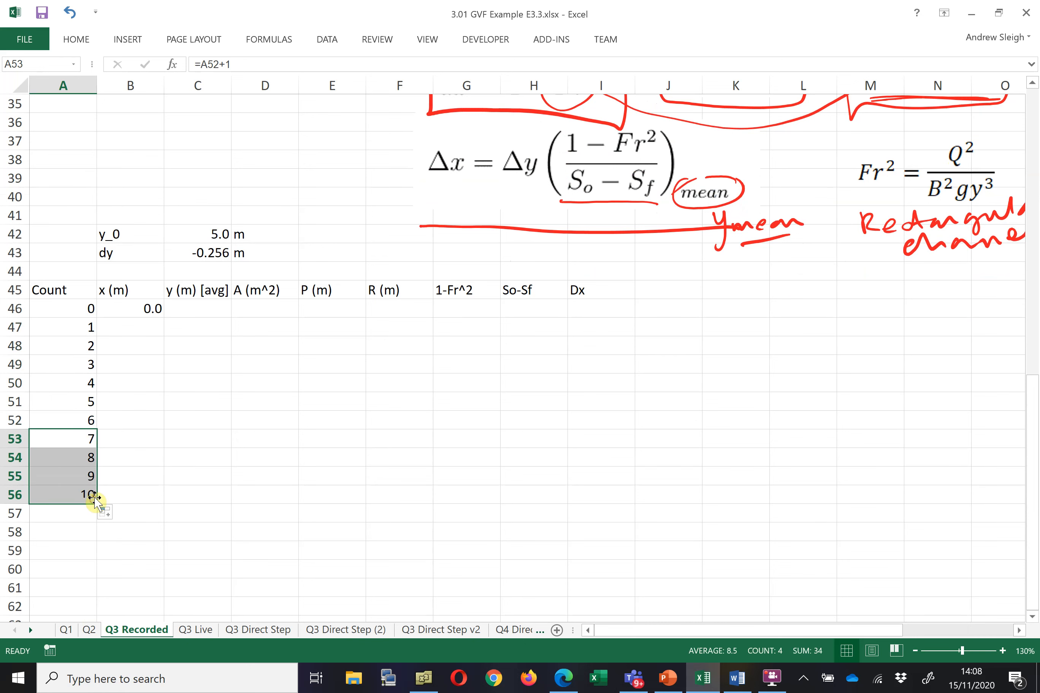
Apply all borders to the table range A45 to I56
left_click(123, 496)
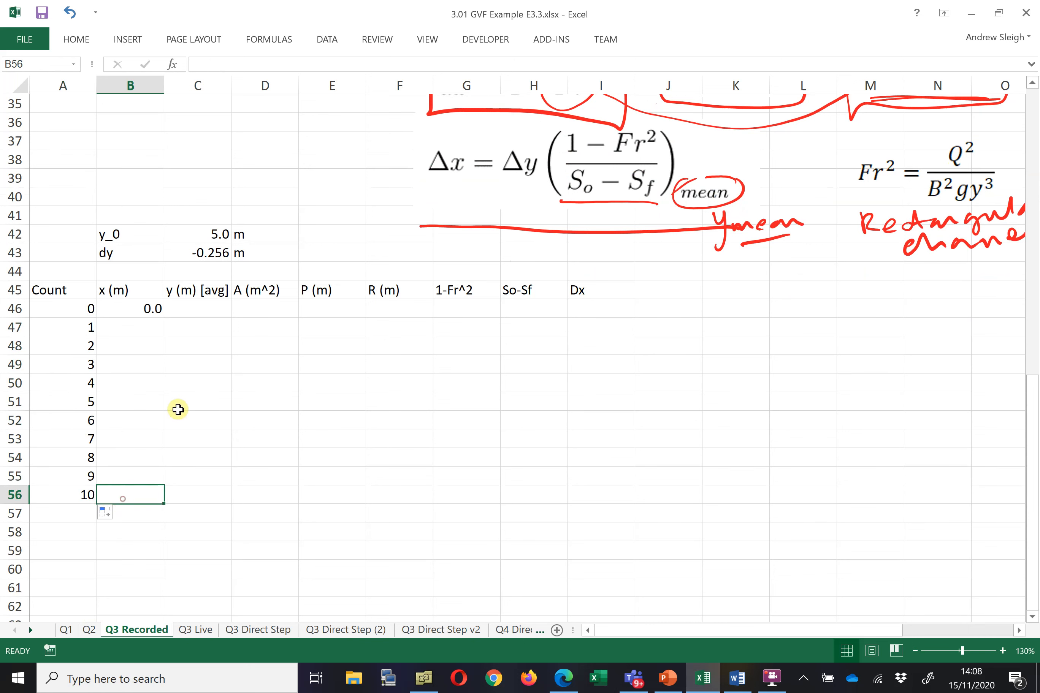
left_click(138, 311)
left_click(187, 310)
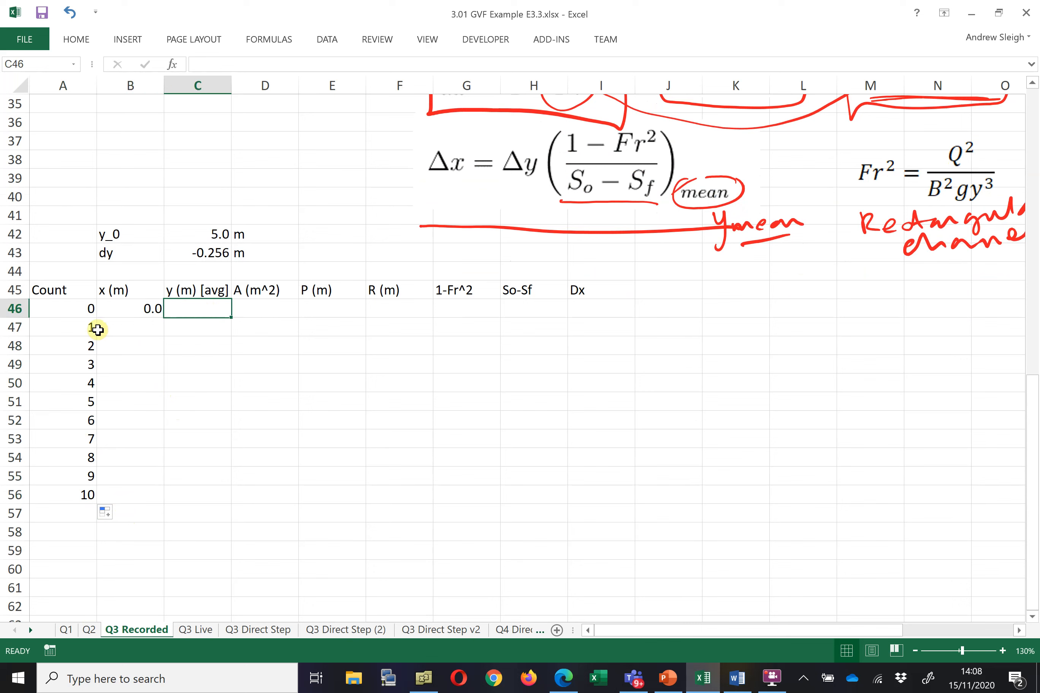
left_click_drag(63, 296, 583, 485)
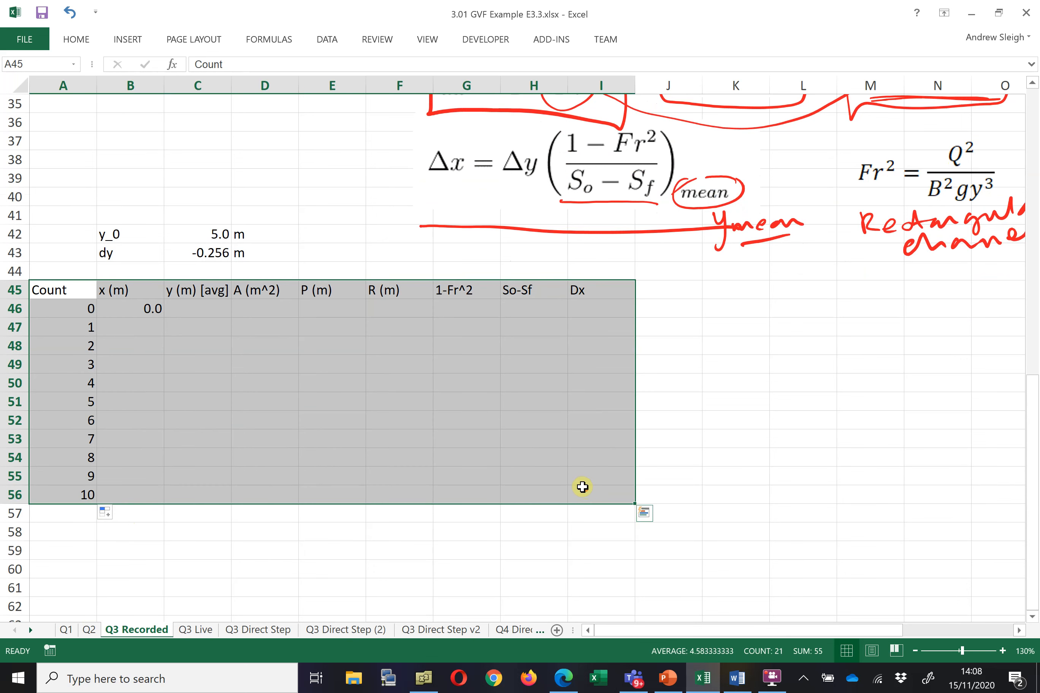
left_click(80, 39)
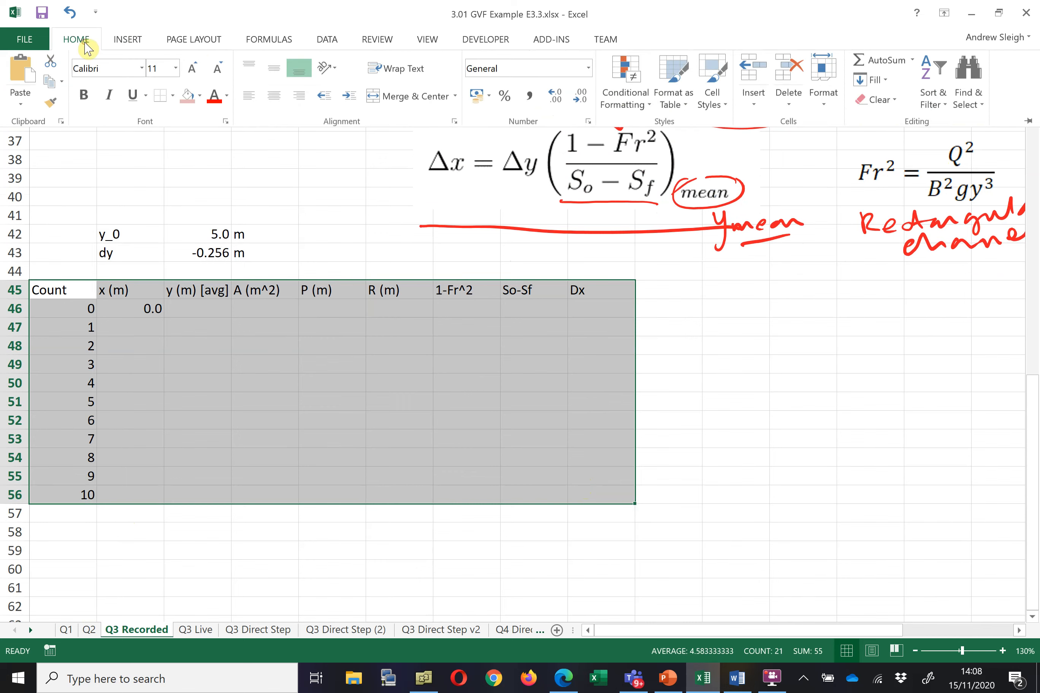
left_click(173, 100)
left_click(179, 226)
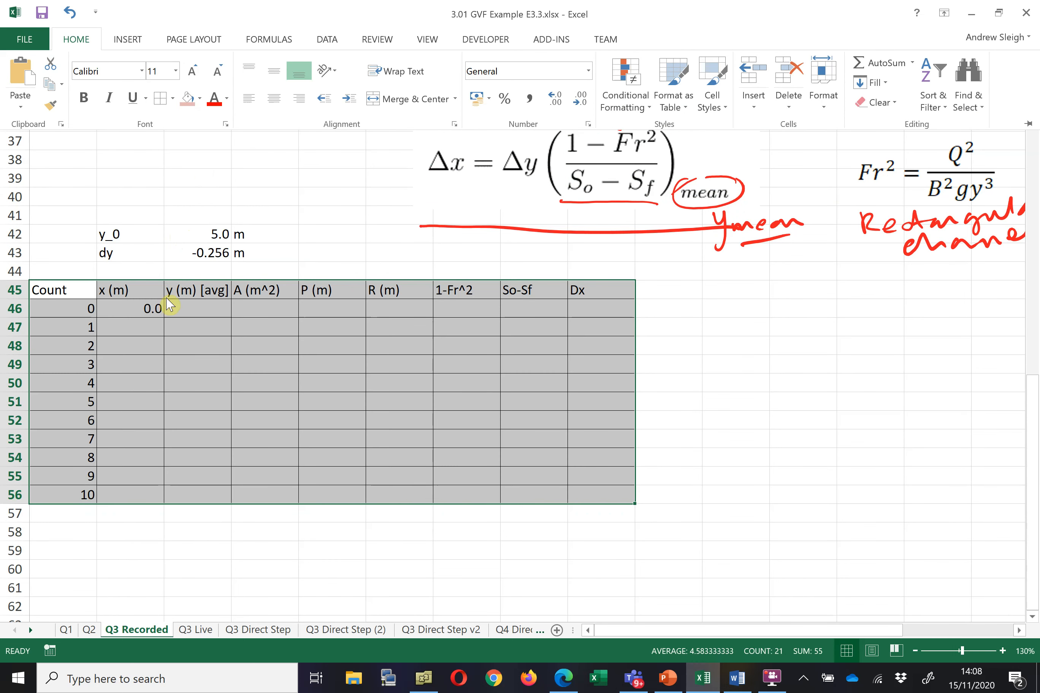
Give the header row A45:I45 a thicker border
left_click(39, 290)
left_click_drag(51, 290, 616, 288)
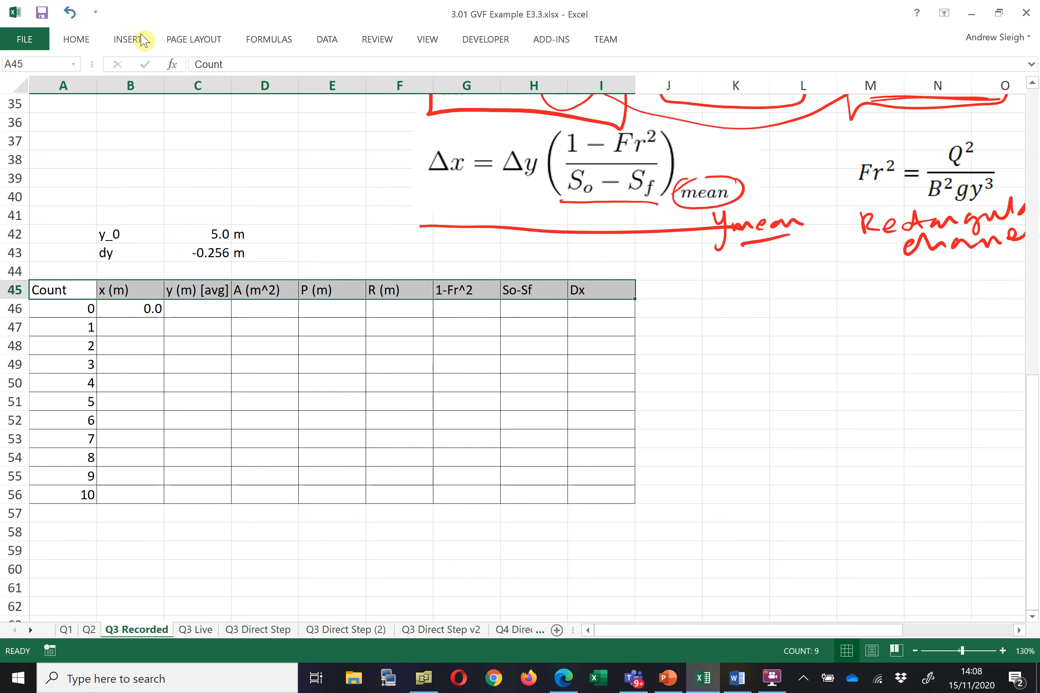
left_click(84, 39)
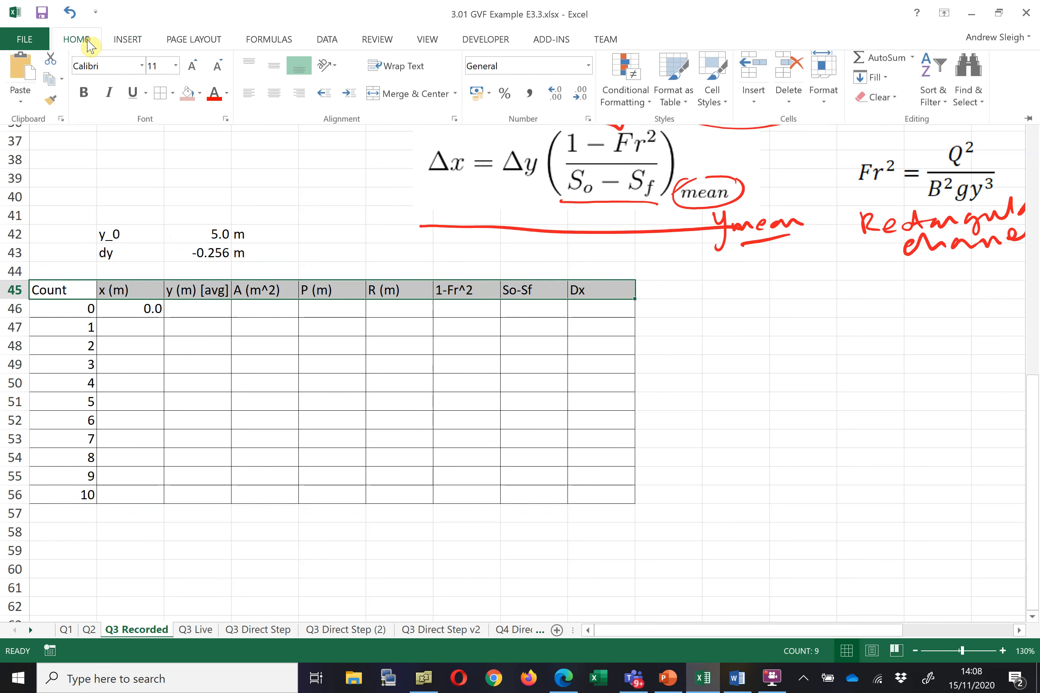
left_click(173, 102)
left_click(186, 261)
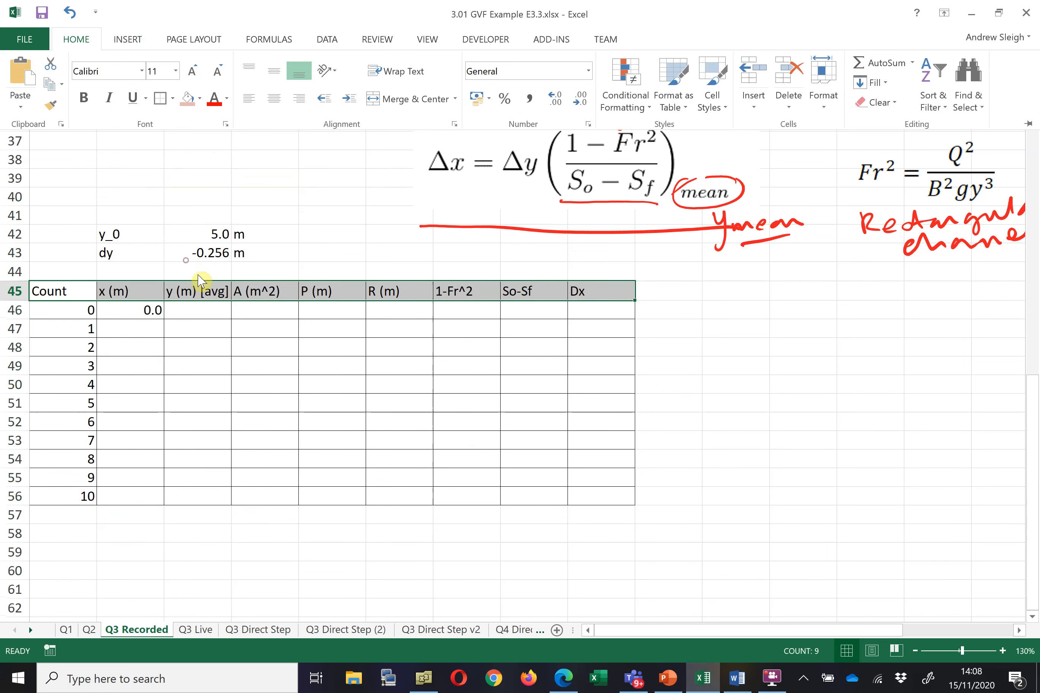
left_click(197, 347)
left_click(192, 436)
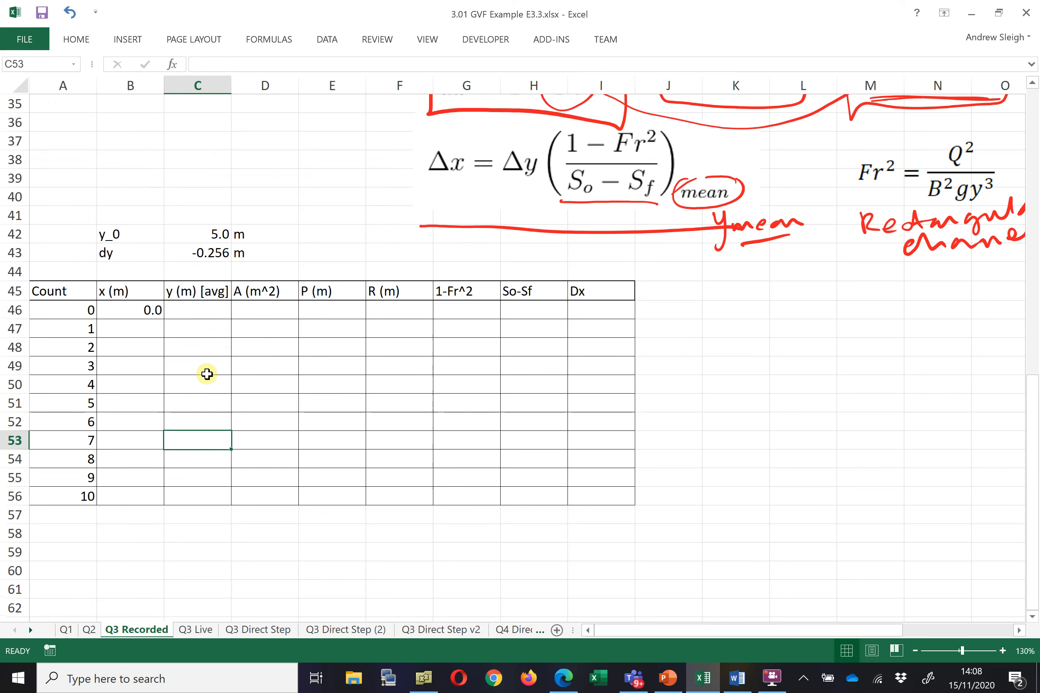
left_click(133, 309)
left_click(185, 312)
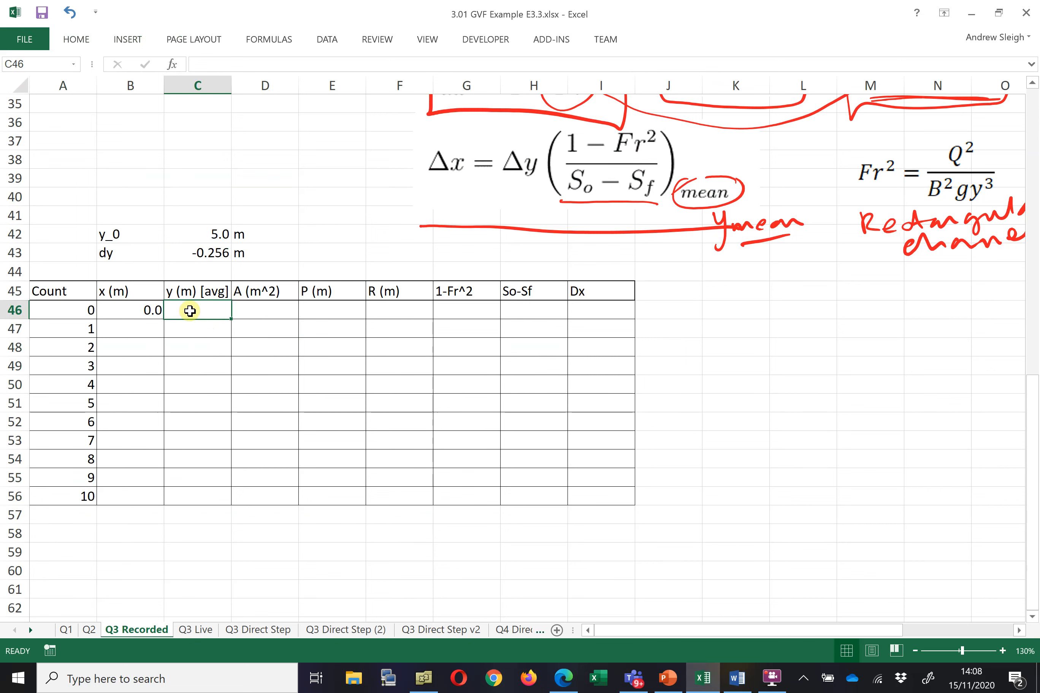
left_click(202, 236)
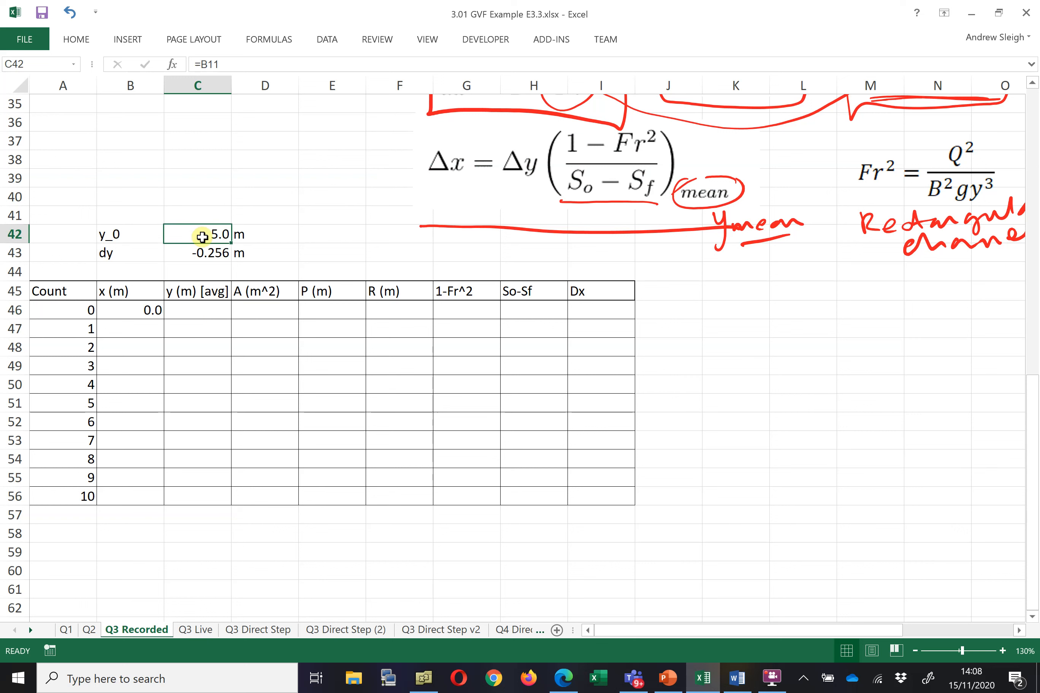
left_click(202, 313)
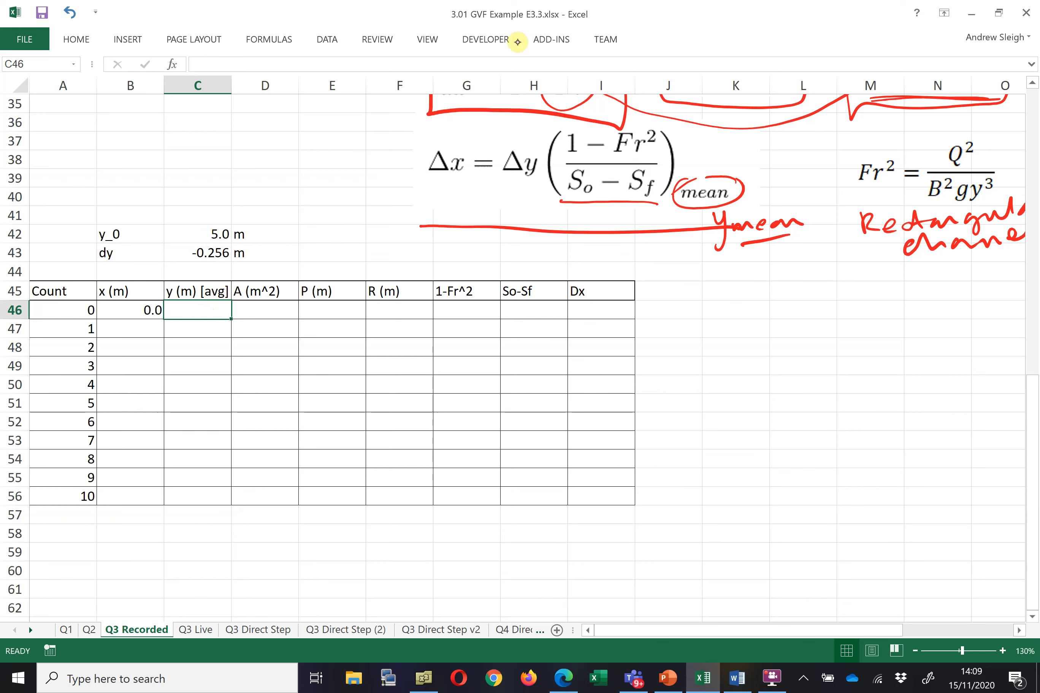
Sketch the channel bed and sluice gate in red ink beside the table
left_click(655, 40)
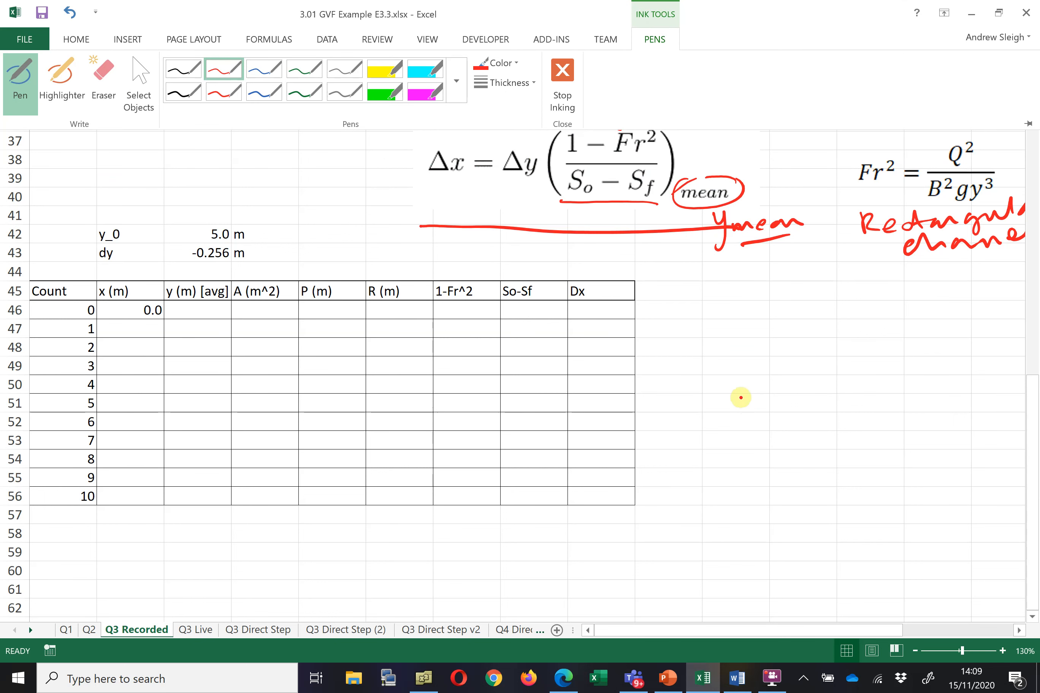
left_click(895, 368)
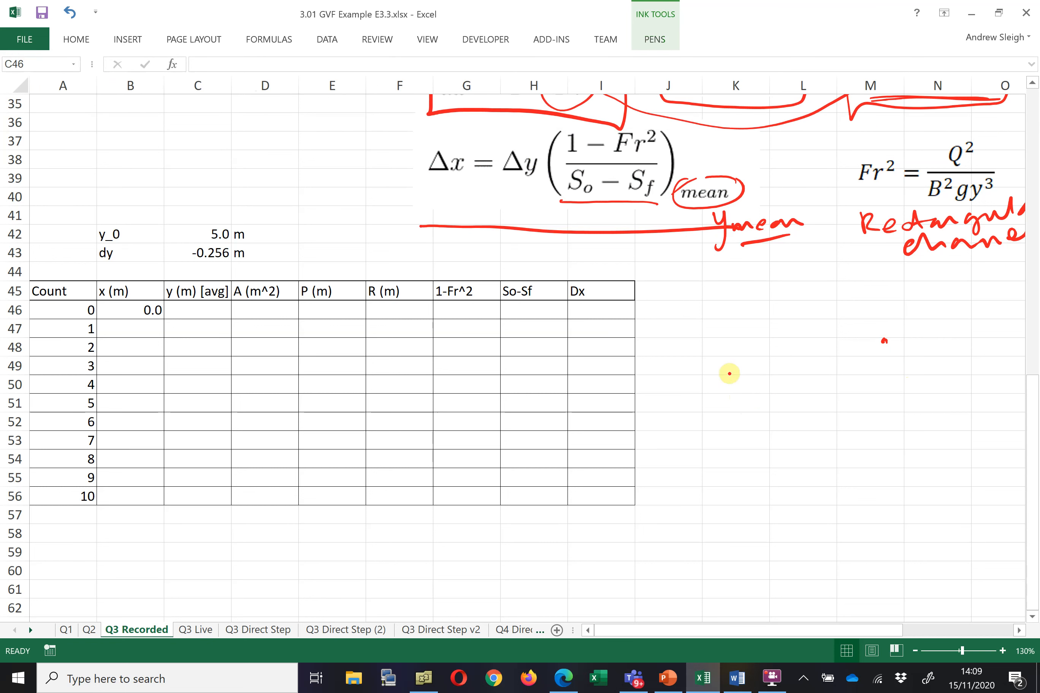
left_click_drag(691, 425, 910, 423)
left_click_drag(889, 350, 921, 432)
left_click_drag(880, 342, 877, 423)
left_click_drag(865, 371, 852, 399)
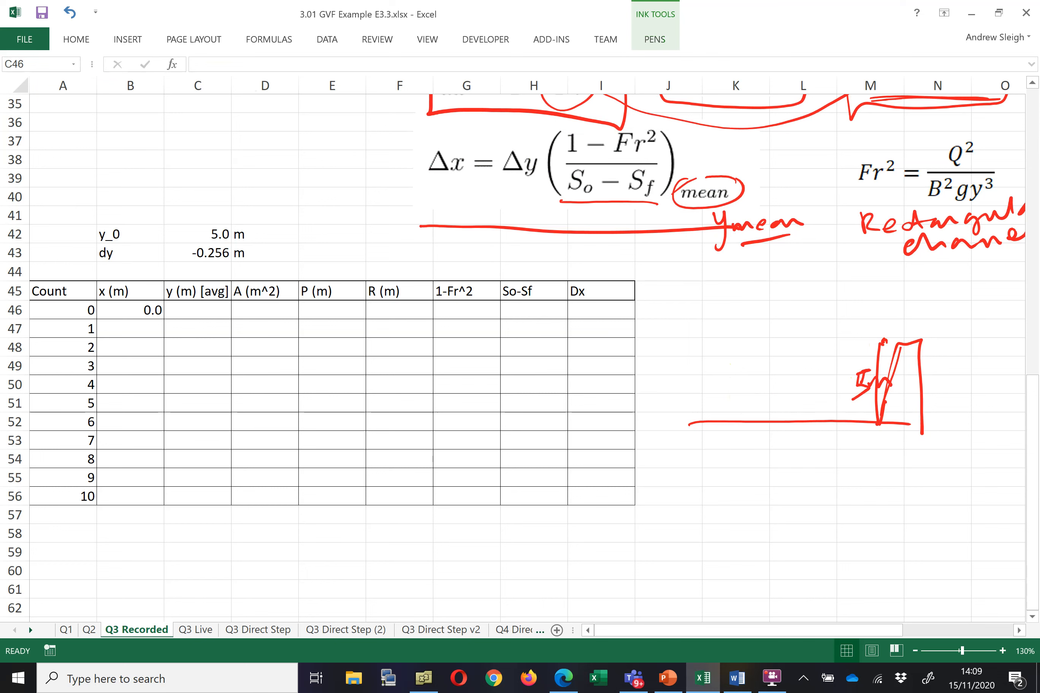
Draw the water surface and a -0.256 m depth drop in blue ink above the sketch
left_click(638, 45)
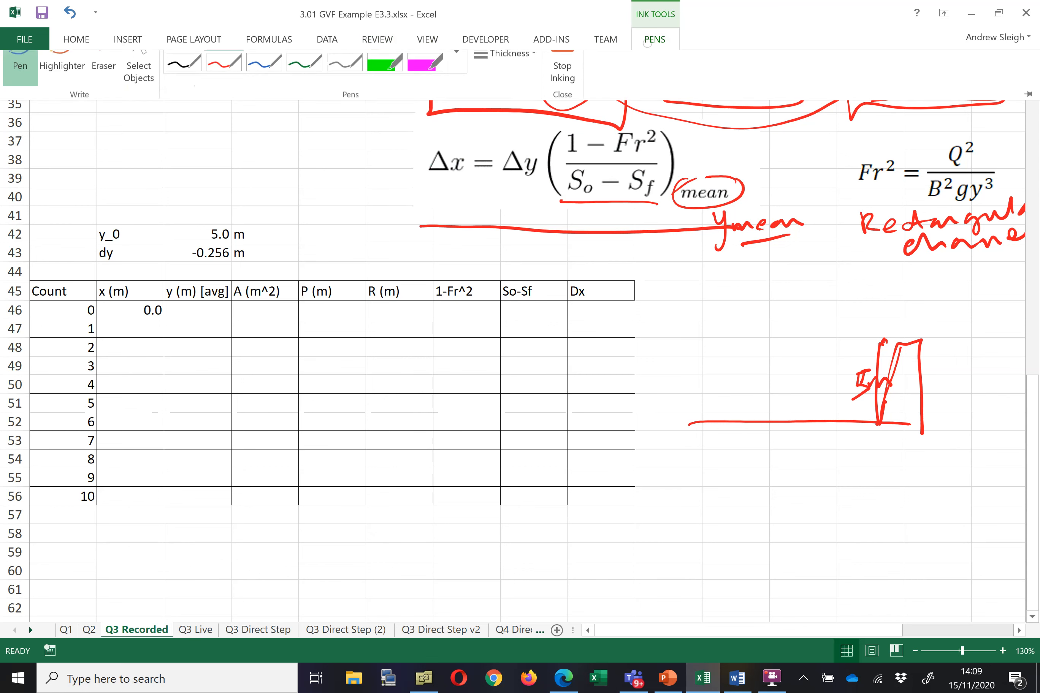
left_click(258, 70)
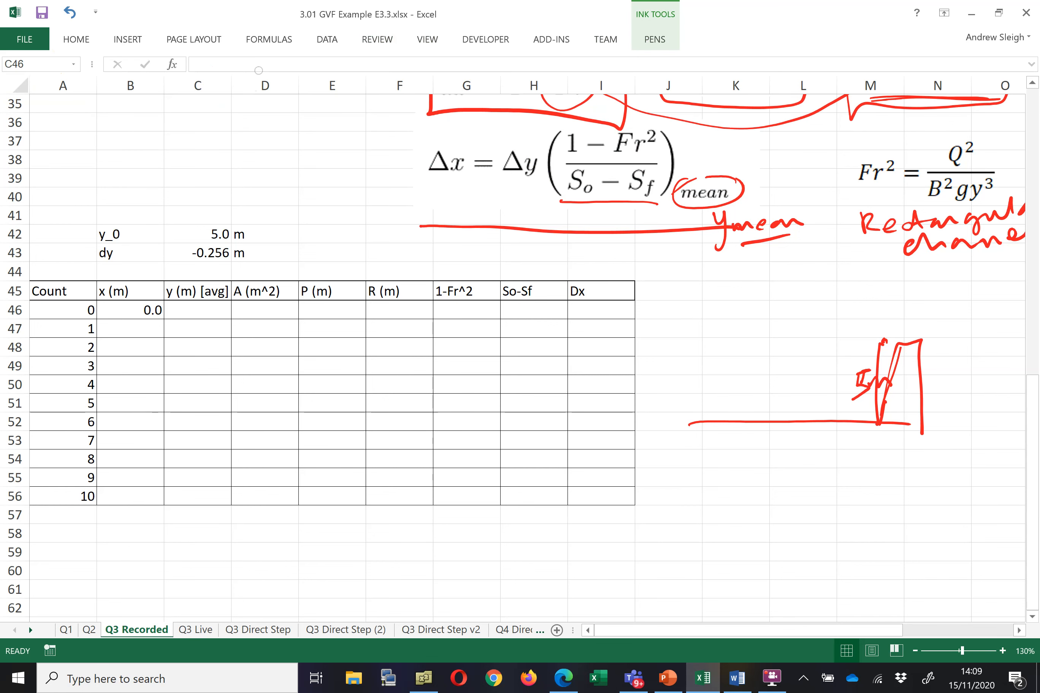
mouse_move(667, 343)
left_mouse_down()
mouse_move(693, 343)
mouse_move(680, 359)
mouse_move(692, 360)
mouse_move(673, 356)
left_mouse_up()
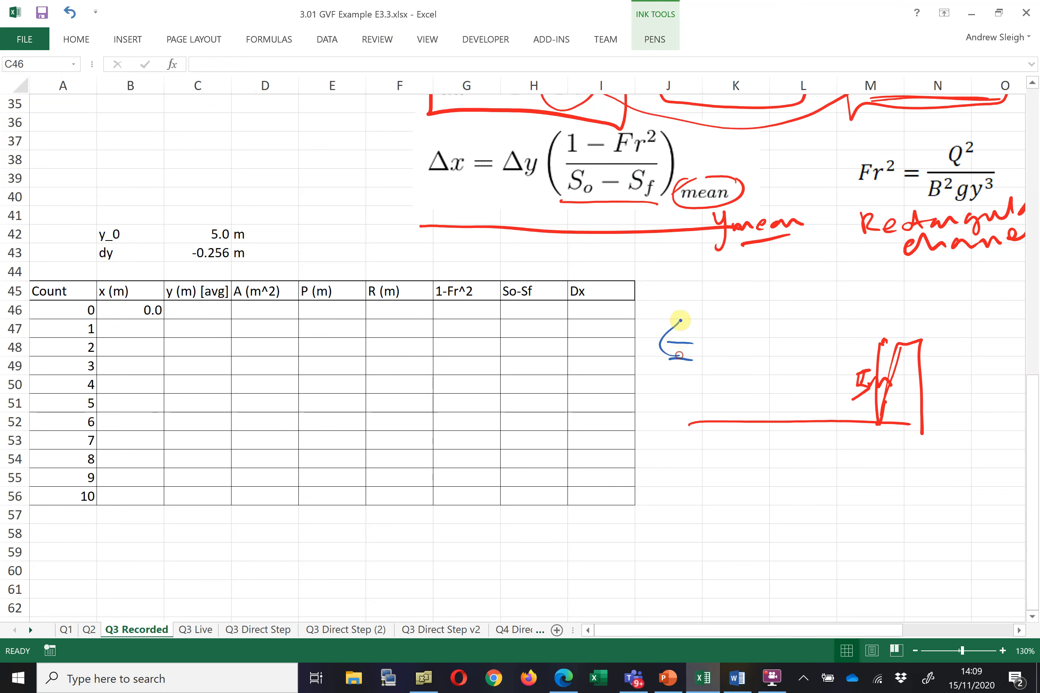
left_click_drag(681, 309, 785, 288)
left_click_drag(692, 342, 906, 340)
mouse_move(694, 359)
left_mouse_down()
mouse_move(880, 357)
mouse_move(712, 359)
left_mouse_up()
left_click_drag(762, 356, 855, 356)
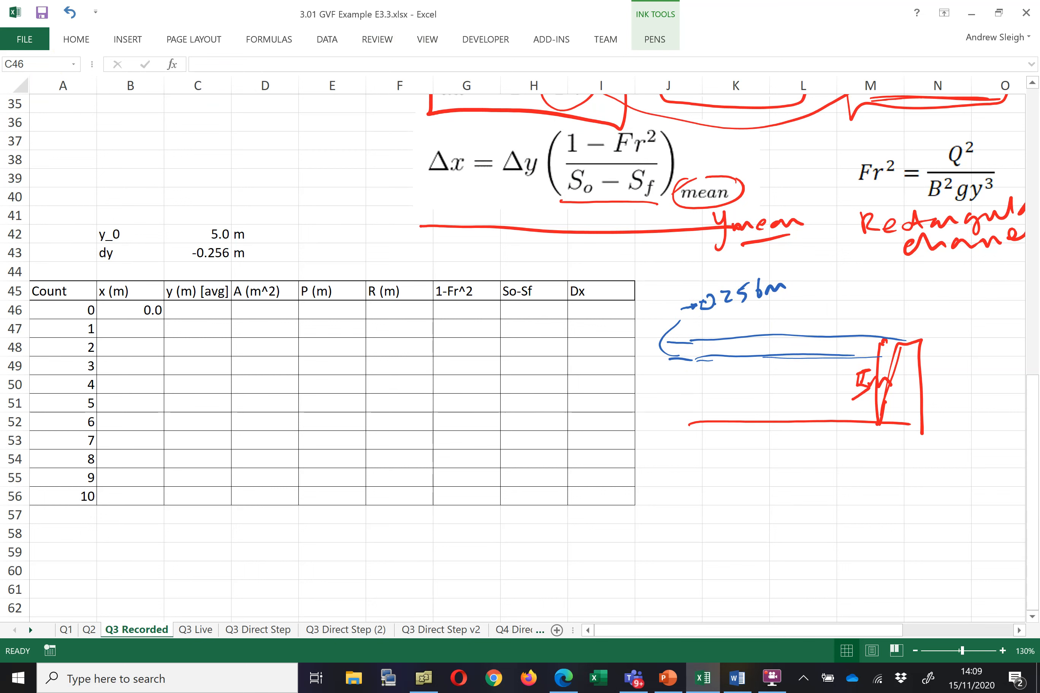
Draw the lowered water-surface profile and a Δx span in green ink, linking it to the Dx header
left_click(654, 40)
left_click(305, 92)
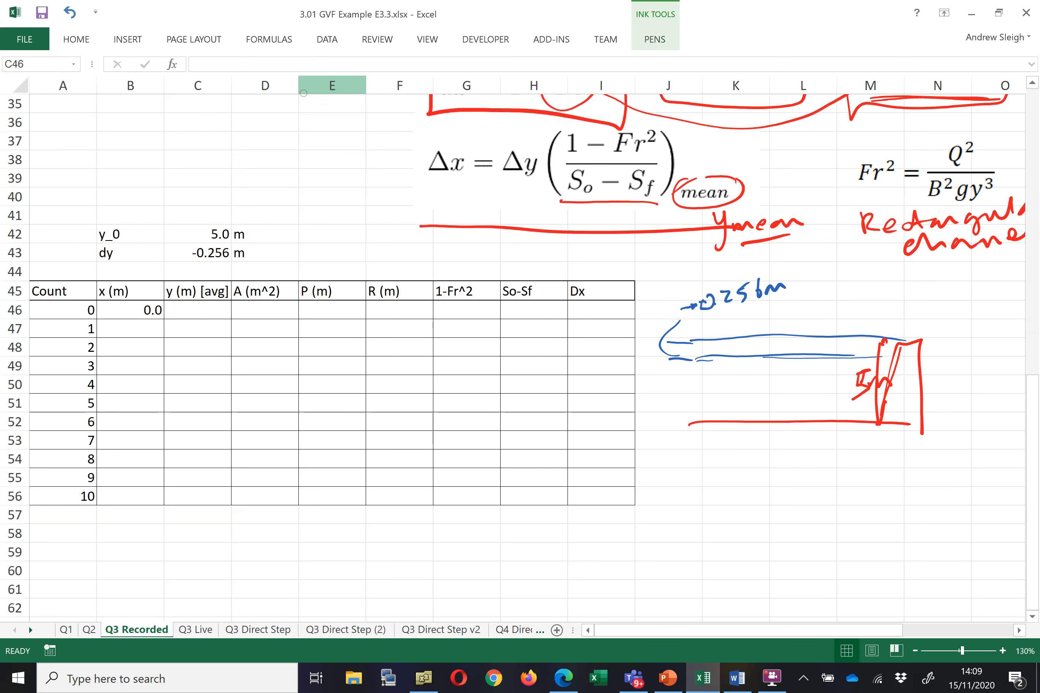
mouse_move(886, 339)
left_mouse_down()
mouse_move(800, 345)
mouse_move(667, 377)
left_mouse_up()
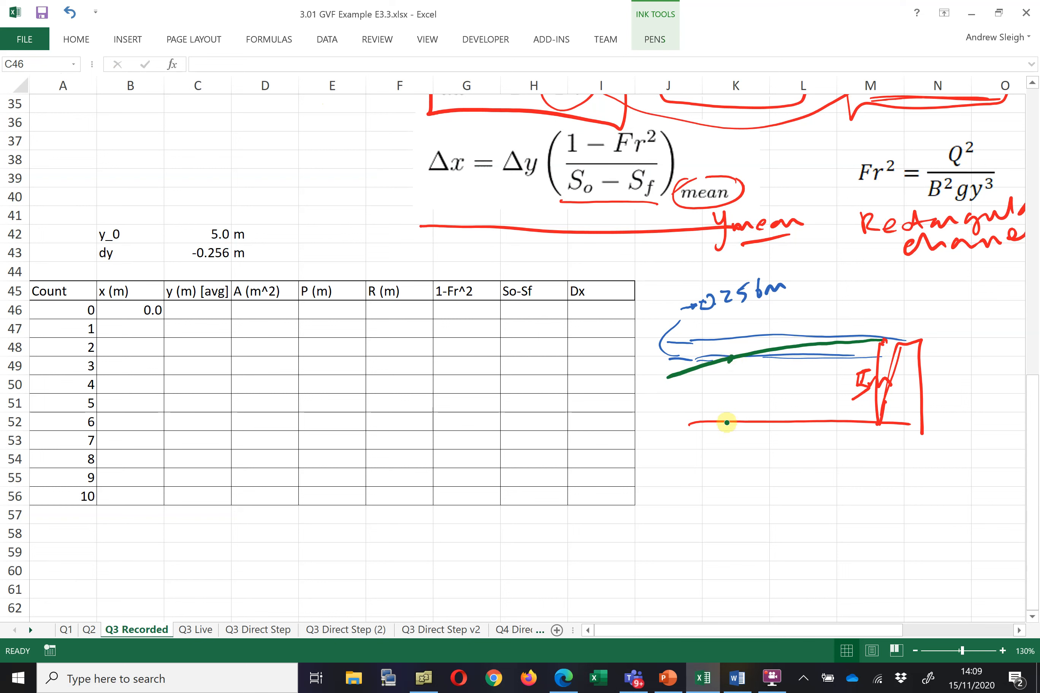
mouse_move(731, 359)
left_mouse_down()
mouse_move(726, 432)
mouse_move(871, 447)
left_mouse_up()
left_click_drag(877, 431, 878, 464)
left_click_drag(723, 433, 728, 465)
mouse_move(785, 472)
left_mouse_down()
mouse_move(836, 470)
mouse_move(784, 480)
left_mouse_up()
left_click_drag(579, 273, 774, 496)
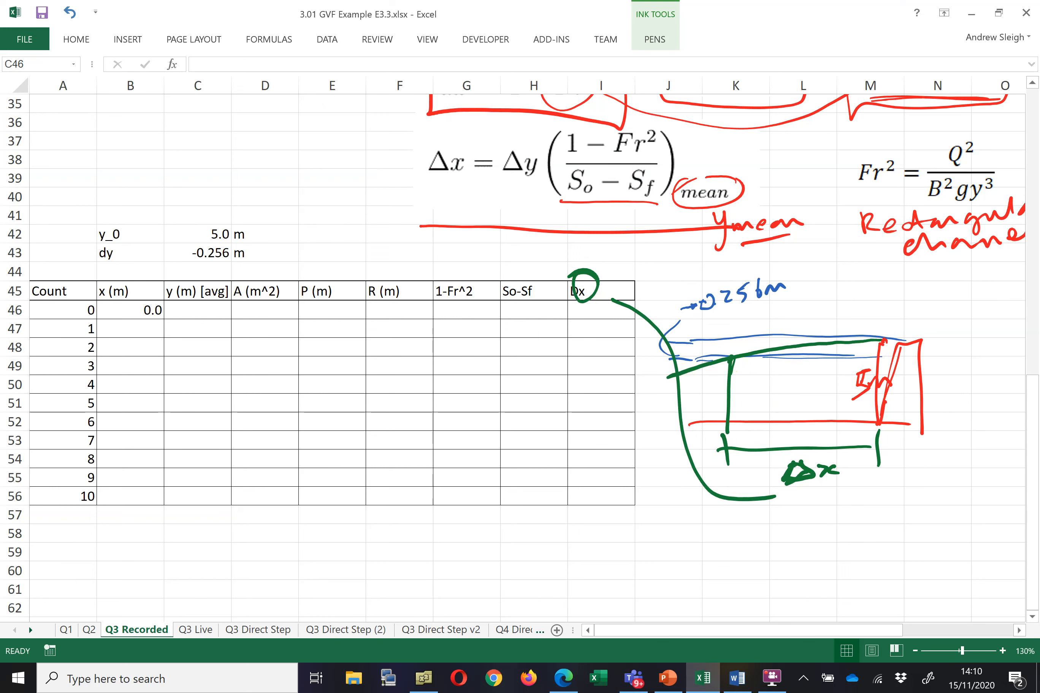
left_click_drag(786, 496, 837, 488)
left_click_drag(738, 362, 876, 360)
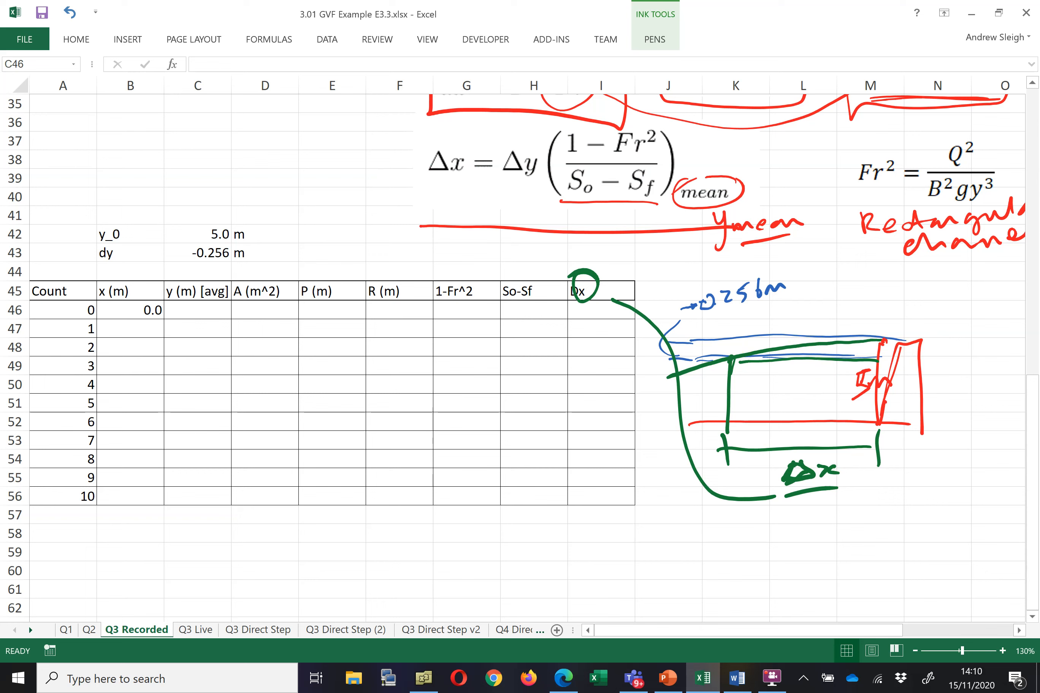
Draw a red vertical at mid-reach and label it yavg
left_click(656, 38)
left_click(224, 88)
mouse_move(807, 367)
left_mouse_down()
mouse_move(812, 432)
mouse_move(808, 343)
mouse_move(808, 373)
left_mouse_up()
mouse_move(803, 420)
left_mouse_down()
mouse_move(840, 409)
mouse_move(860, 428)
left_mouse_up()
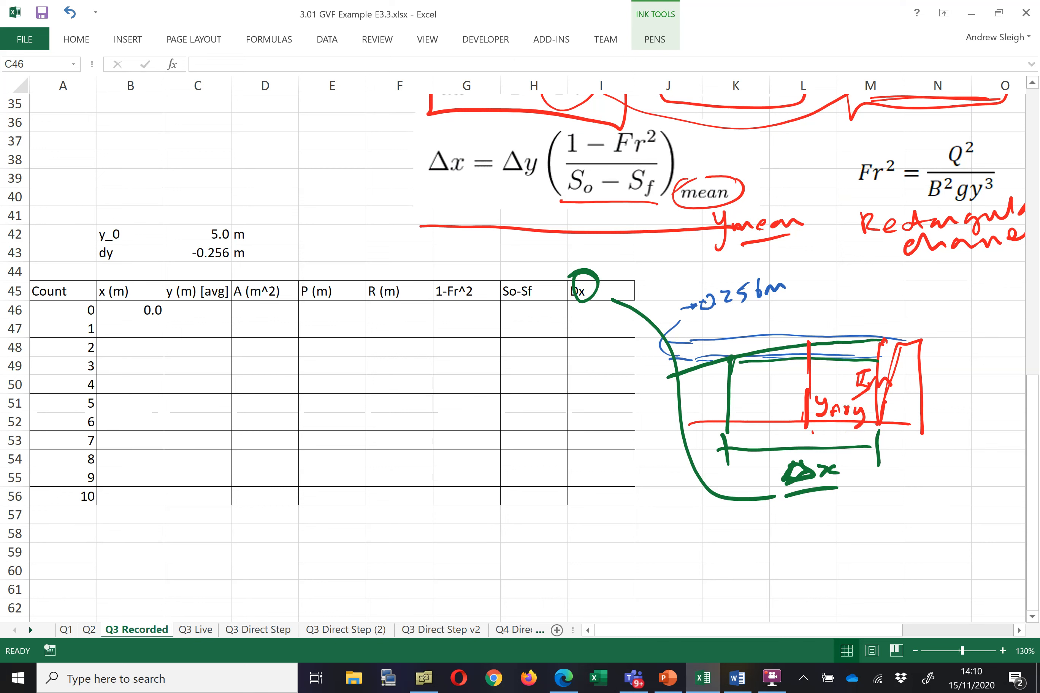
Circle the y (m) [avg] header and write yo+dy at the upstream depth in red ink
left_click_drag(194, 277, 226, 283)
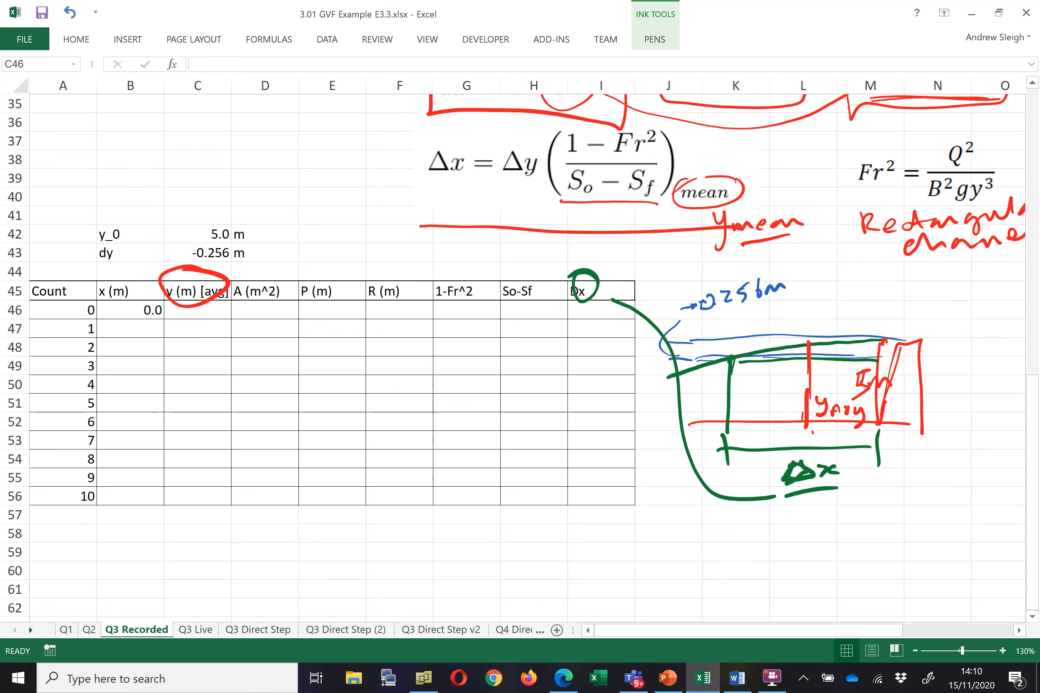
left_click(727, 360)
mouse_move(697, 382)
left_mouse_down()
mouse_move(699, 394)
mouse_move(735, 387)
left_mouse_up()
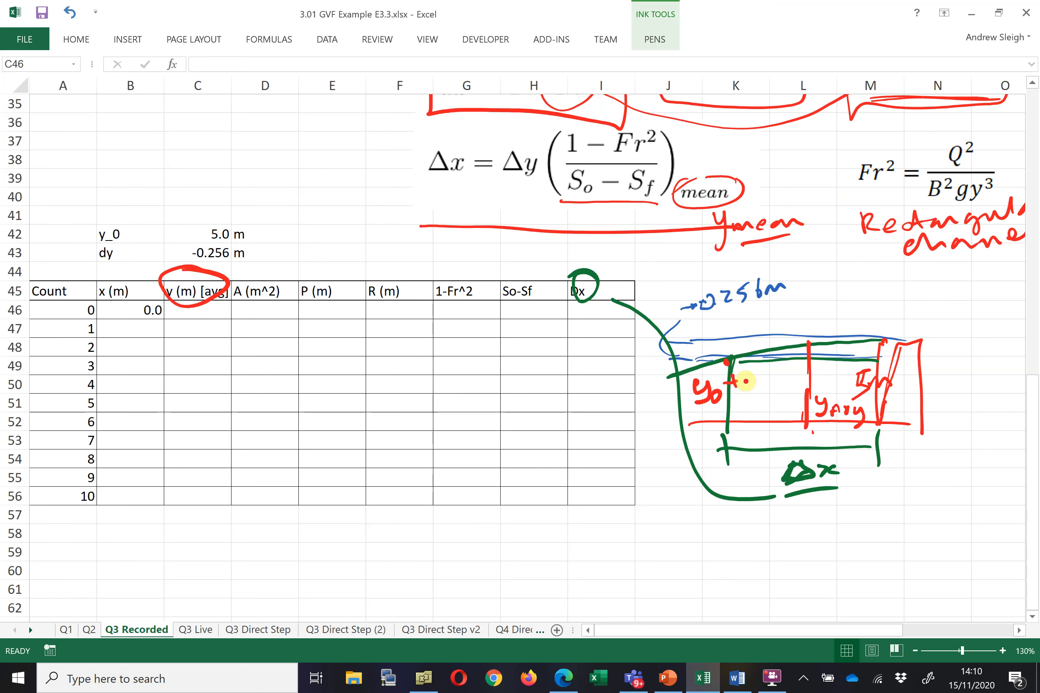
left_click_drag(749, 371, 760, 387)
left_click_drag(766, 367, 770, 392)
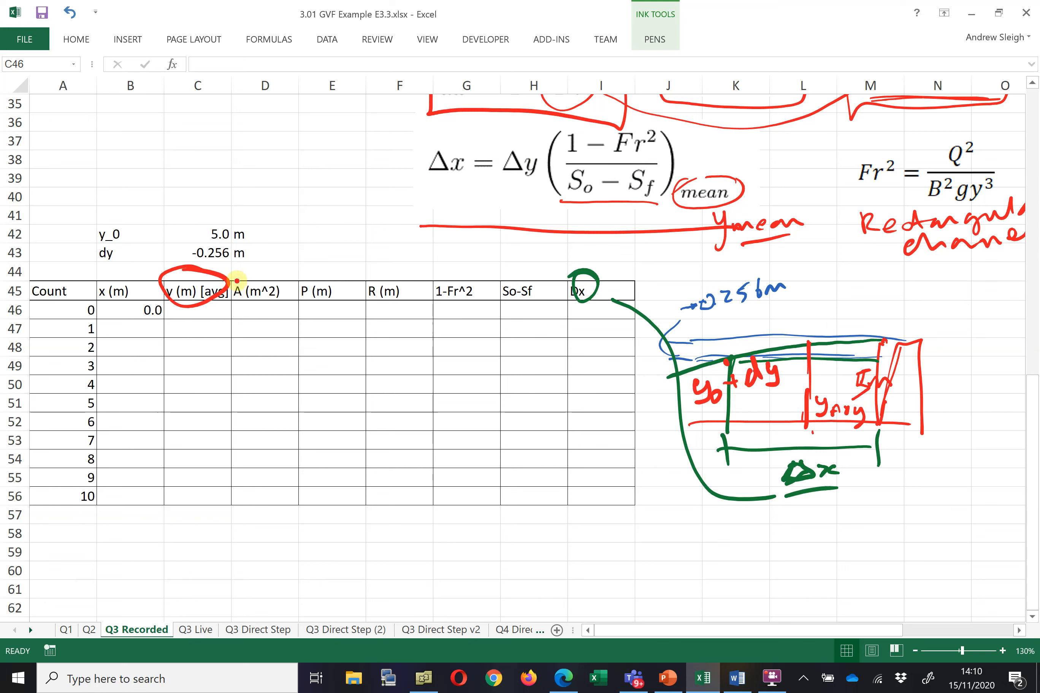
Stop inking and set C46 to y_0 plus half of dy with the formula =C42+C43/2
left_click(656, 46)
left_click(565, 70)
left_click(217, 315)
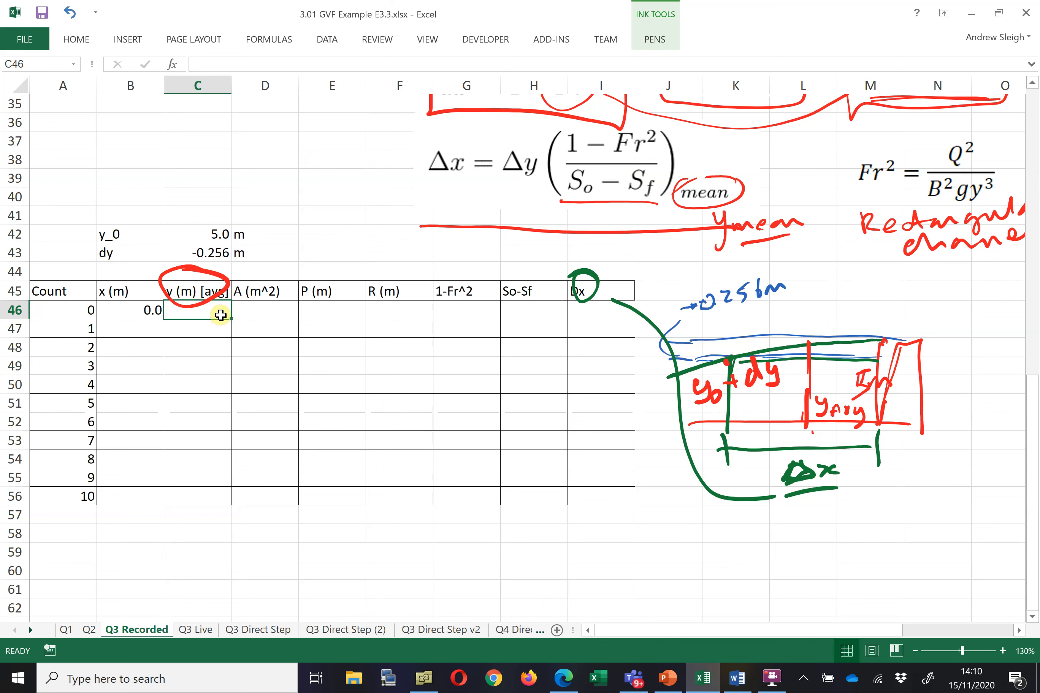
type("=")
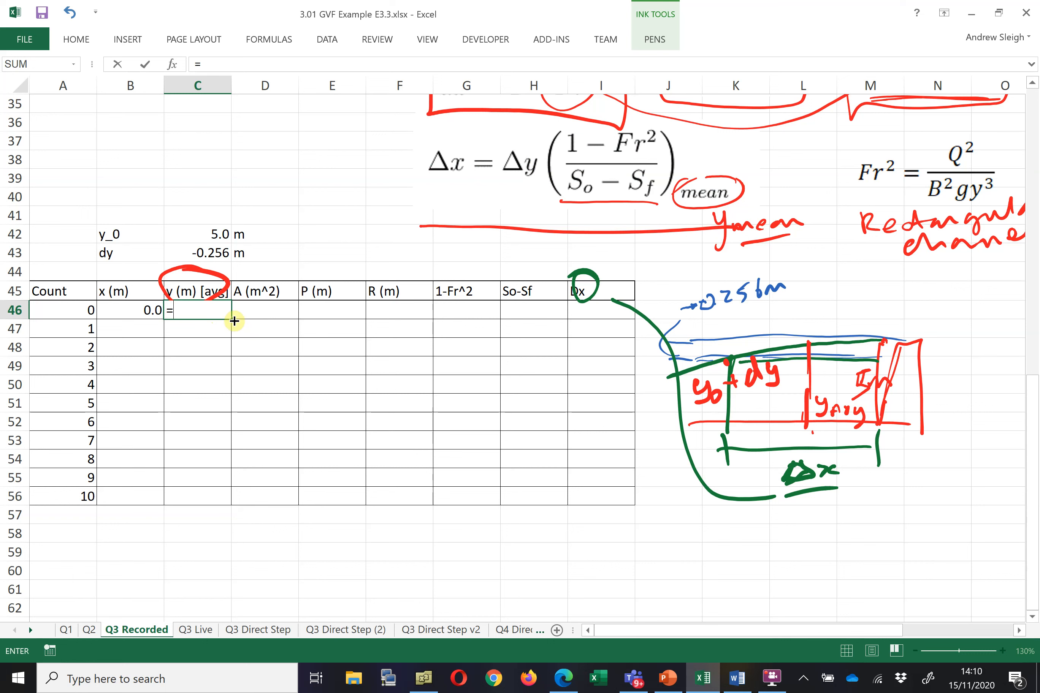
left_click(209, 234)
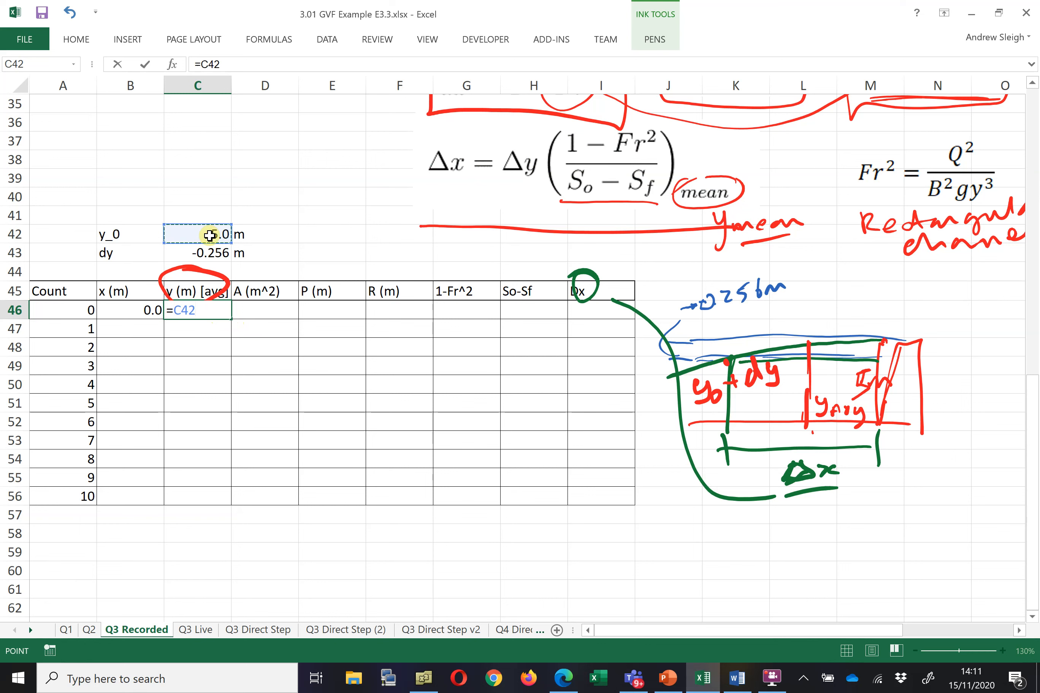
type("+")
left_click(221, 254)
type("/2")
key("Return")
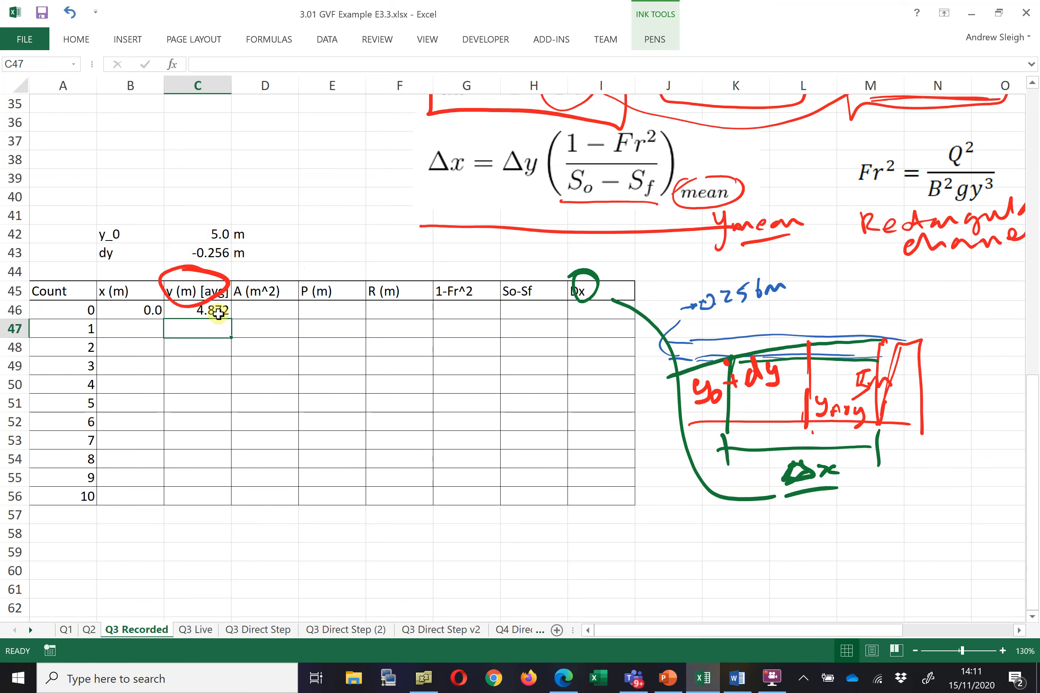
Enter the heading 'Bases on average value of y' in D44 above the table's A to So-Sf columns
left_click(254, 313)
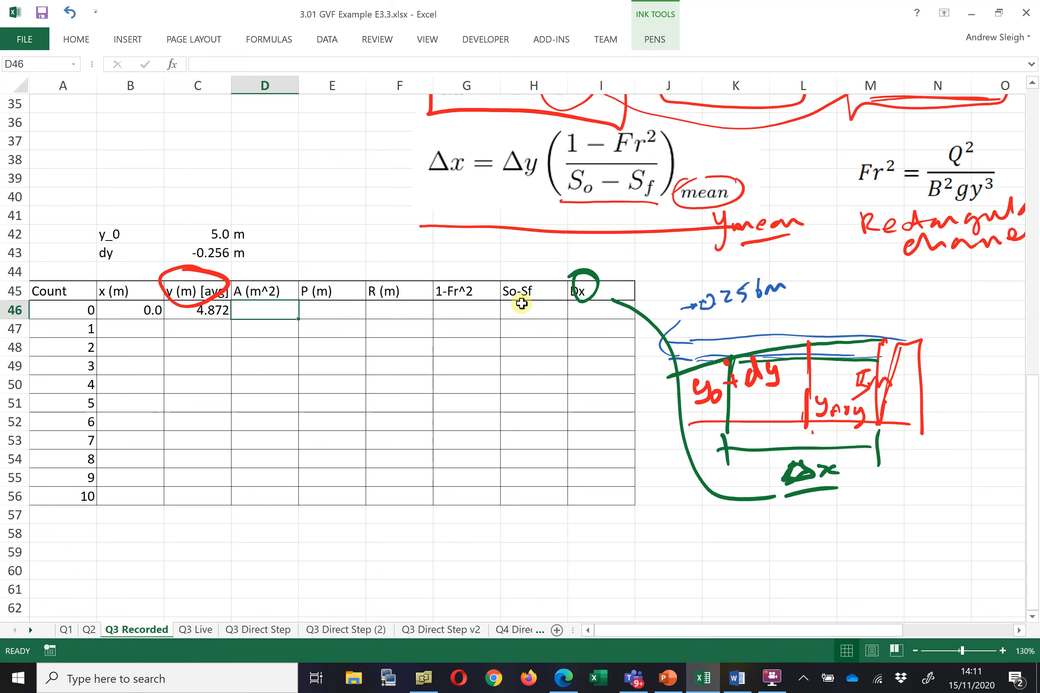
left_click(201, 311)
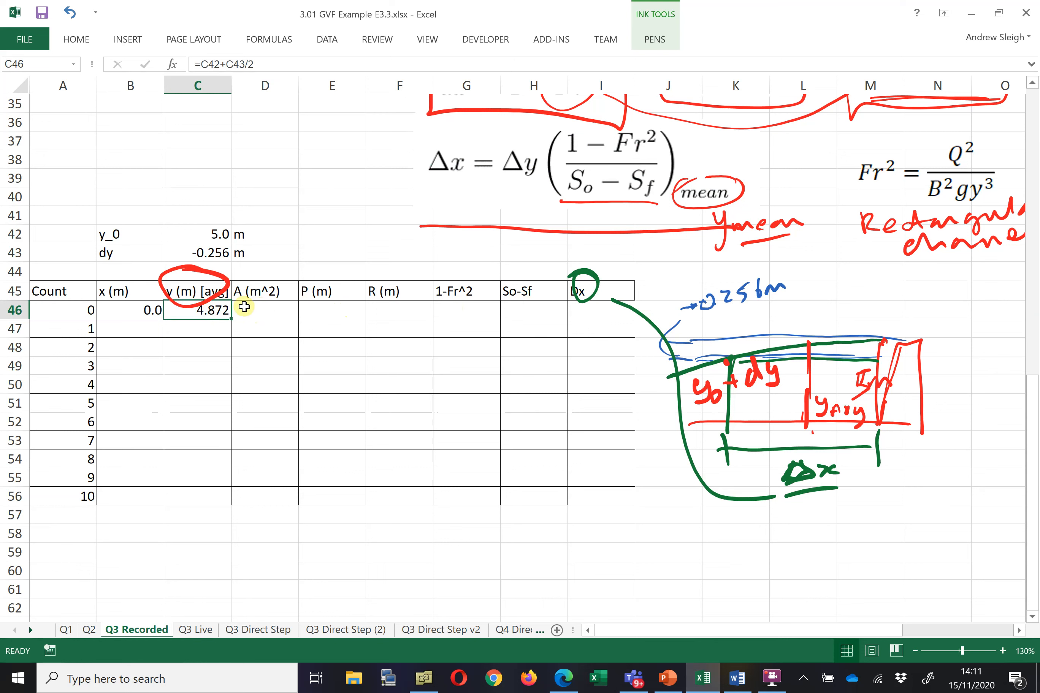
left_click_drag(251, 269, 526, 281)
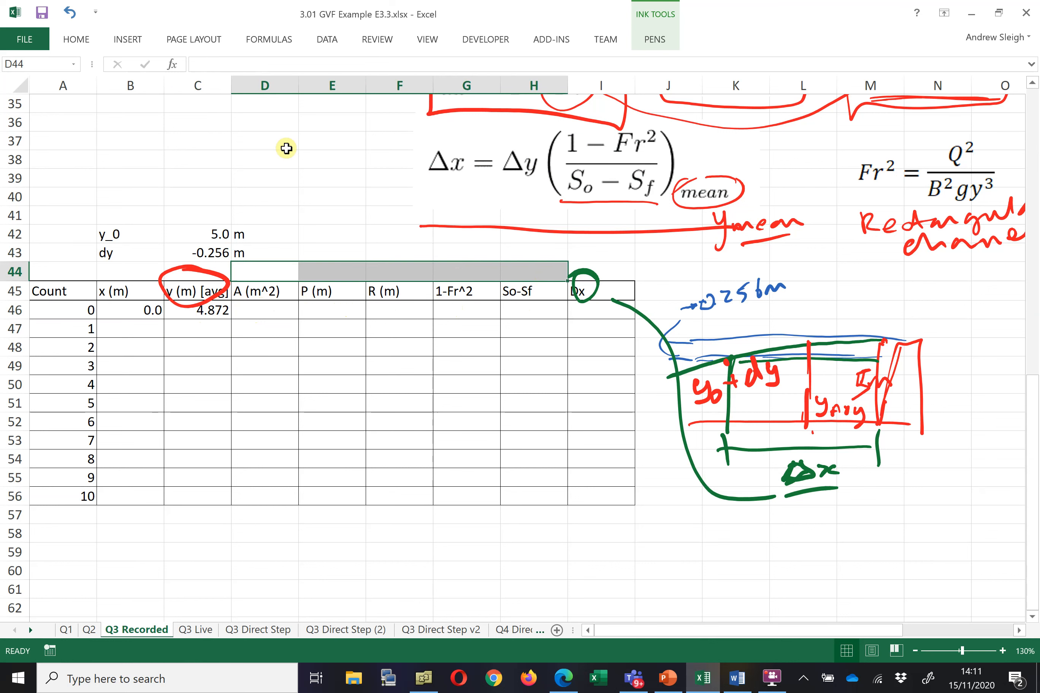
left_click(278, 68)
type("Average")
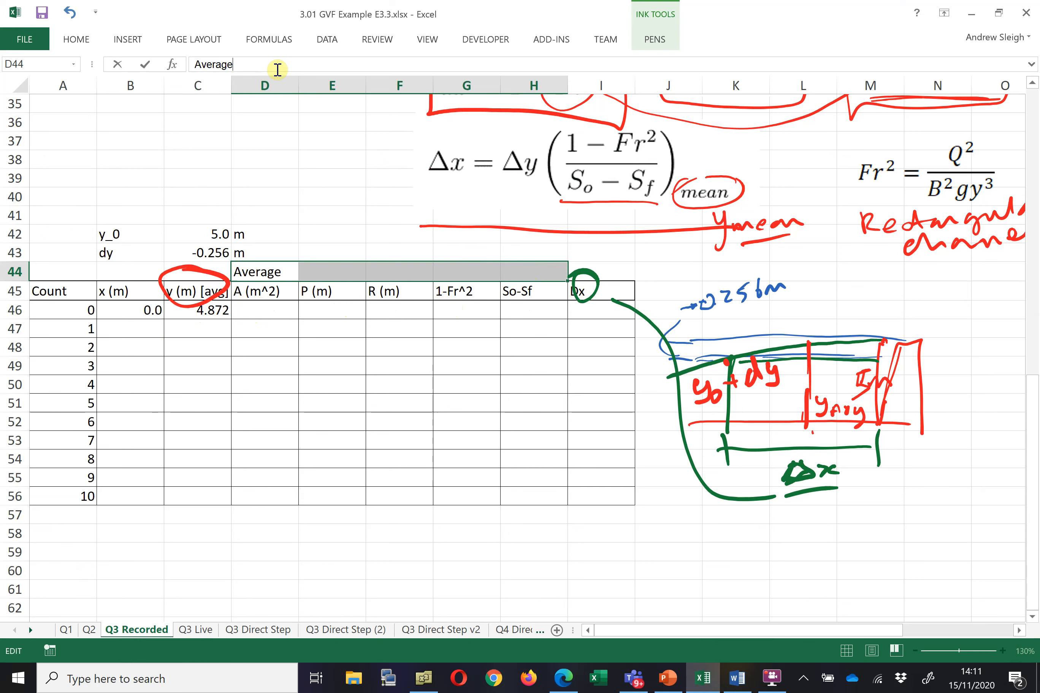
type(" values")
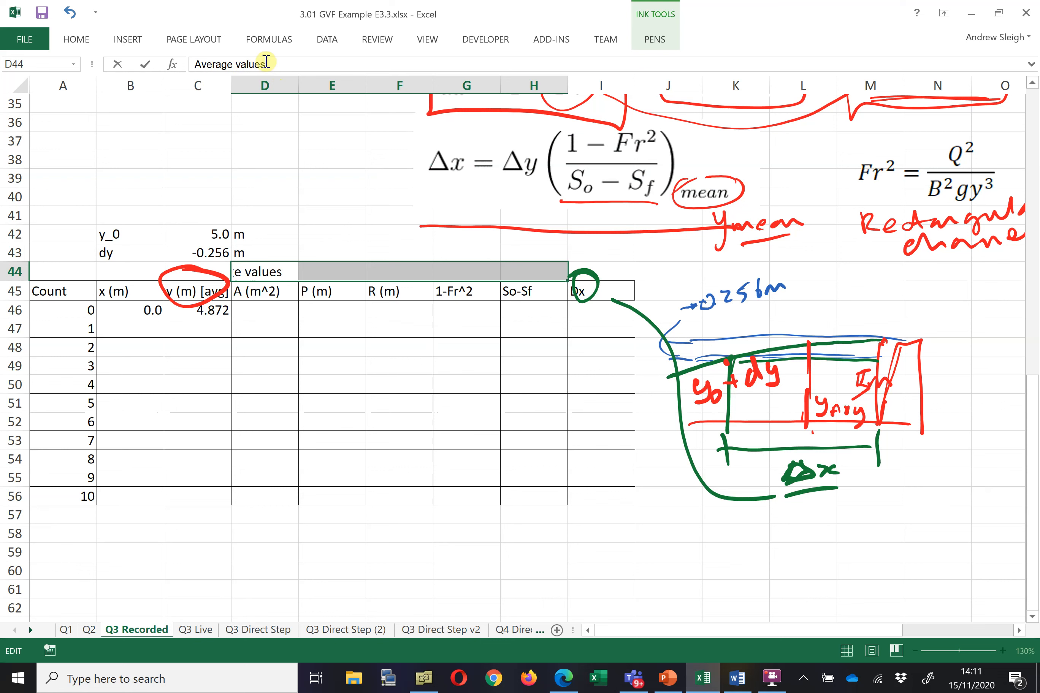
left_click(194, 65)
type("Bases")
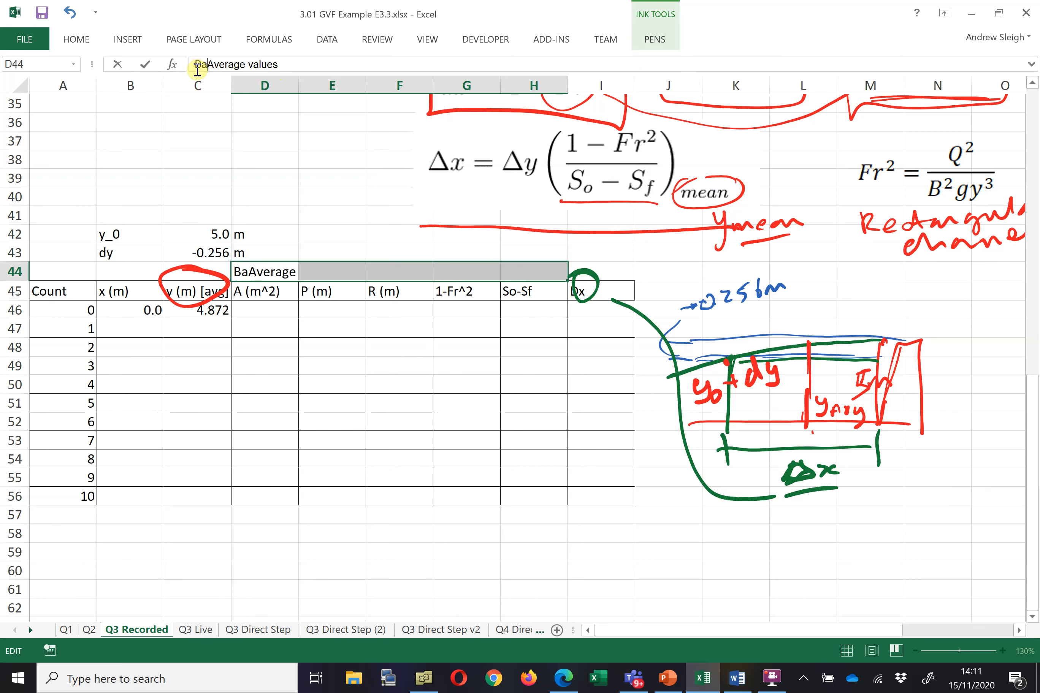
type(" on")
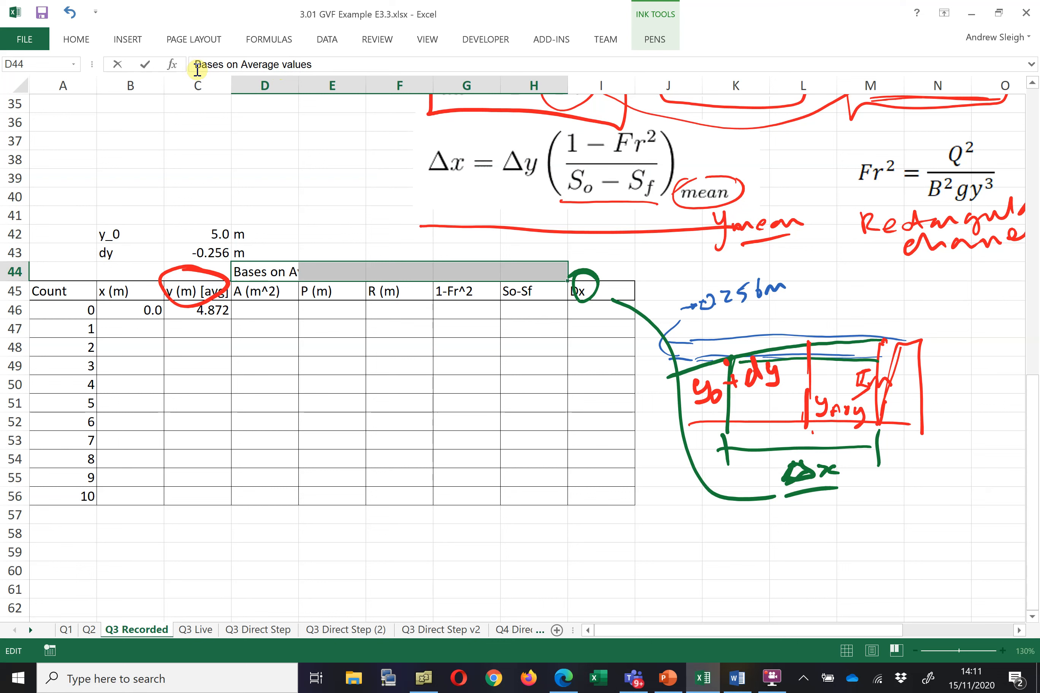
key("BackSpace")
type("a")
key("Right")
key("Right")
key("Right")
key("Right")
key("Right")
key("Right")
key("Right")
key("Right")
key("Right")
key("Right")
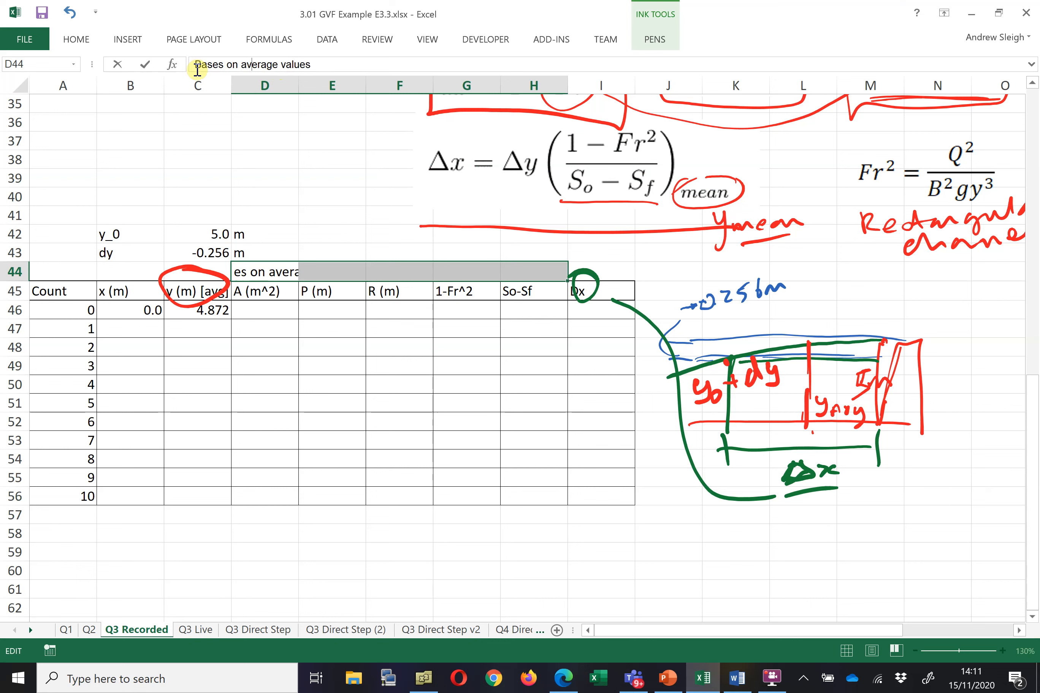
key("Right")
key("Right")
key("Right")
type("of y")
key("Return")
Correct the heading's spelling to 'Based on average value of y'
key("shift+Right")
key("shift+Left")
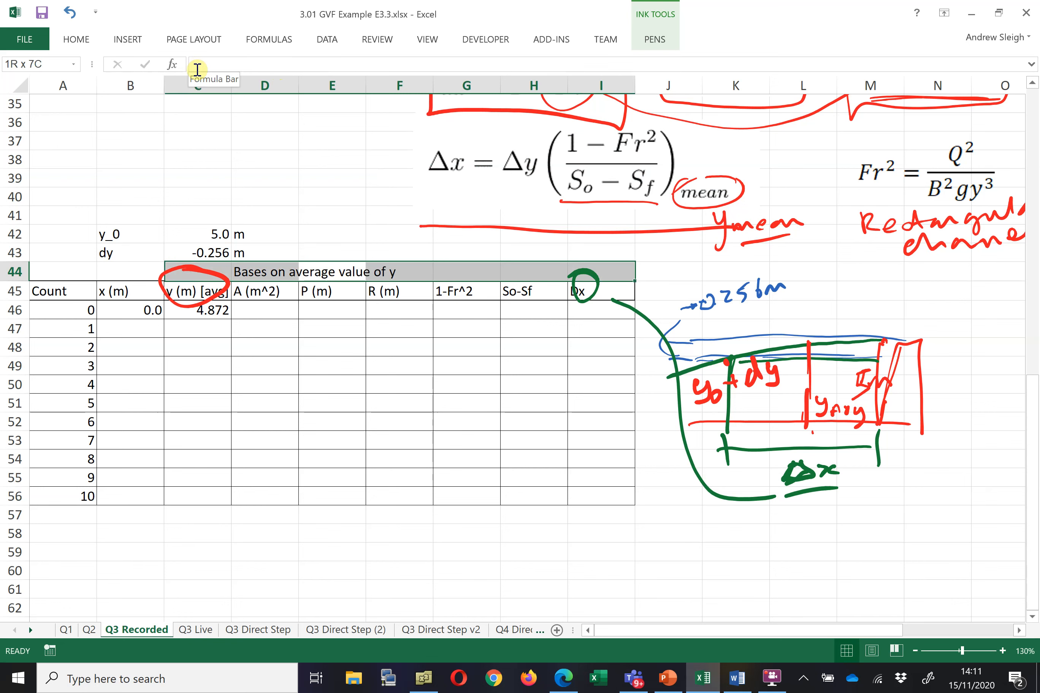
left_click(288, 269)
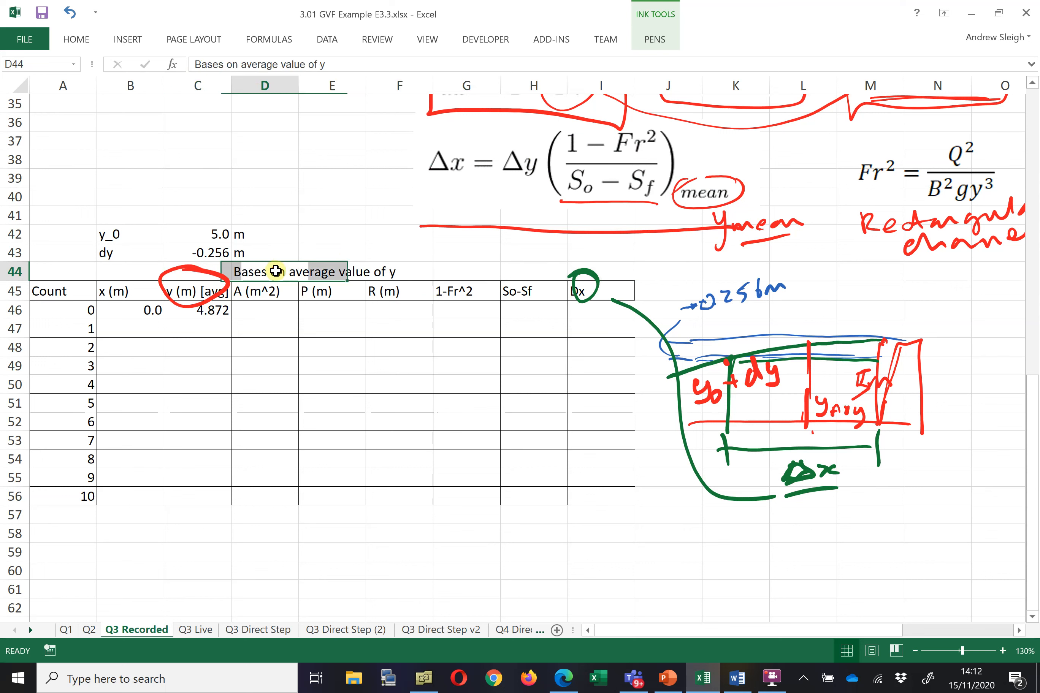
left_click(226, 67)
key("BackSpace")
type("d")
Merge and centre the heading across D44:H44 and give it a light red fill
left_click(333, 178)
left_click_drag(280, 270, 535, 277)
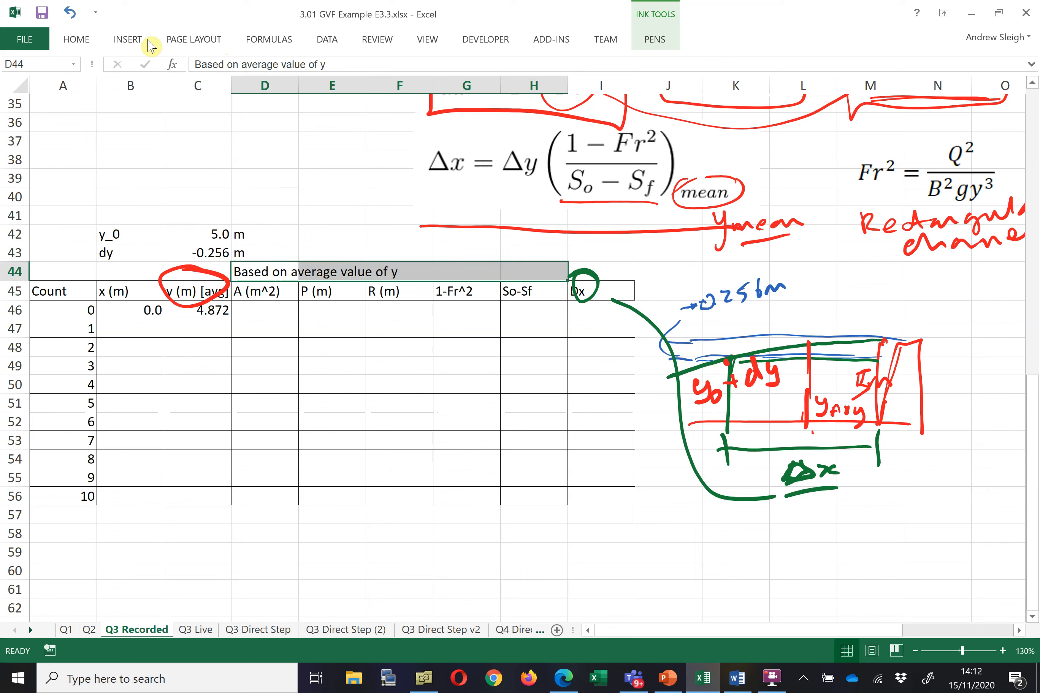
left_click(68, 40)
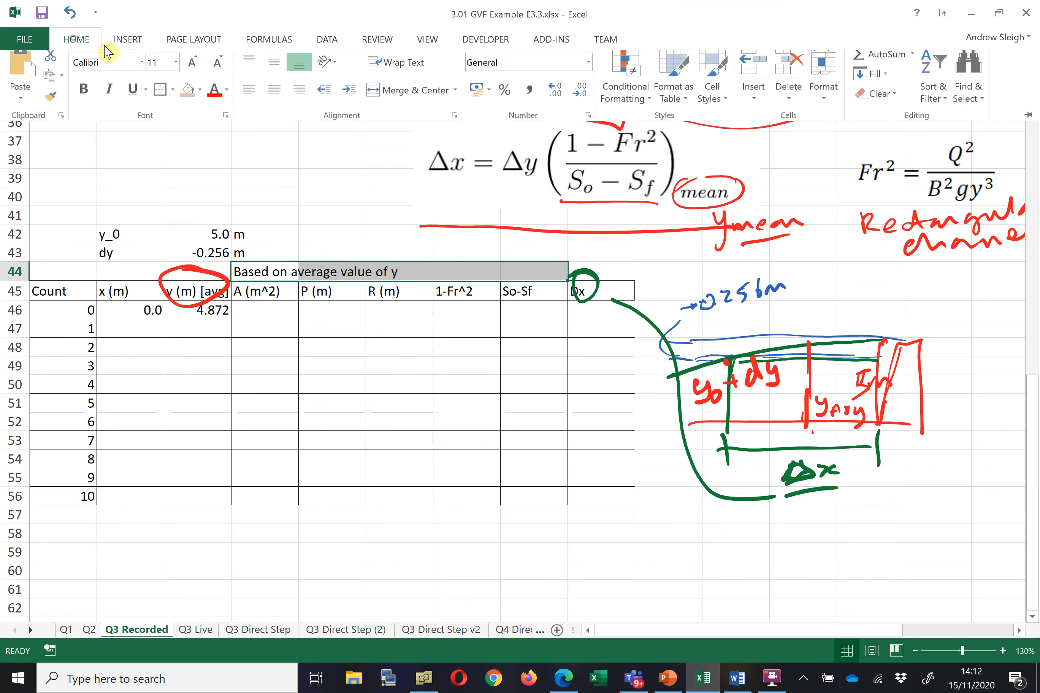
left_click(400, 96)
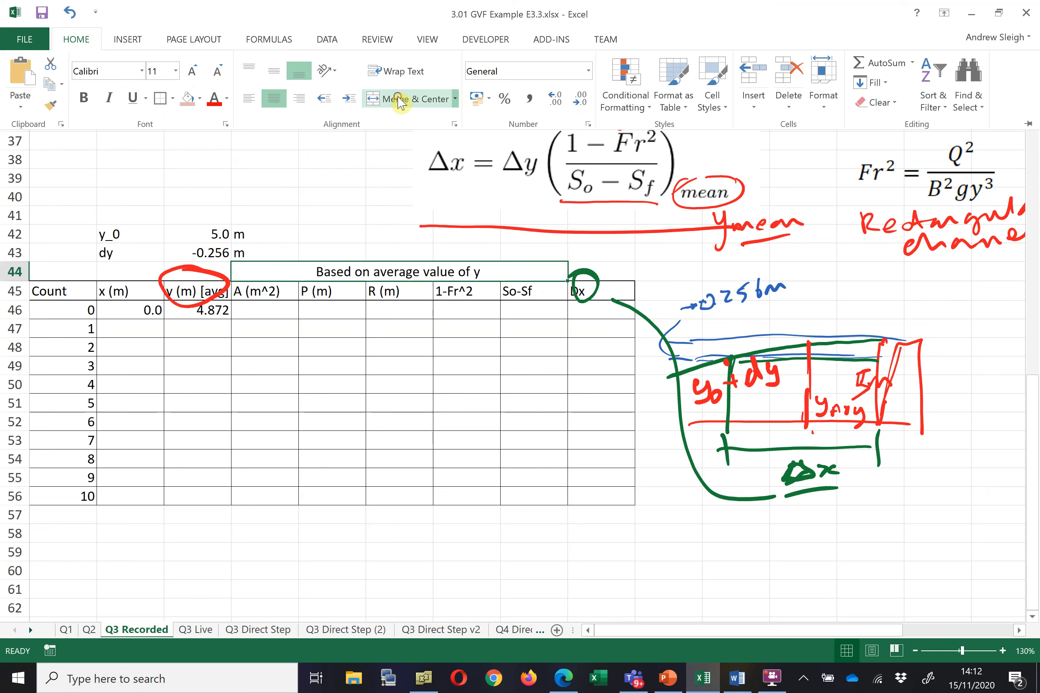
left_click(190, 99)
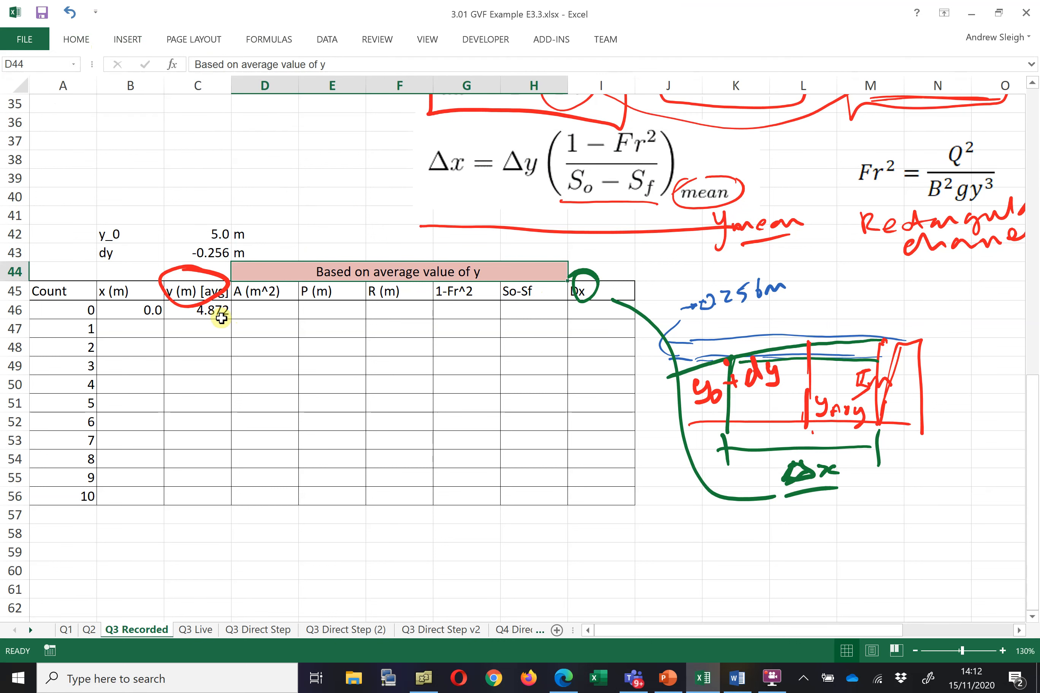
Compute the area in D46 as width times average depth with =$B$4*C46
left_click(260, 311)
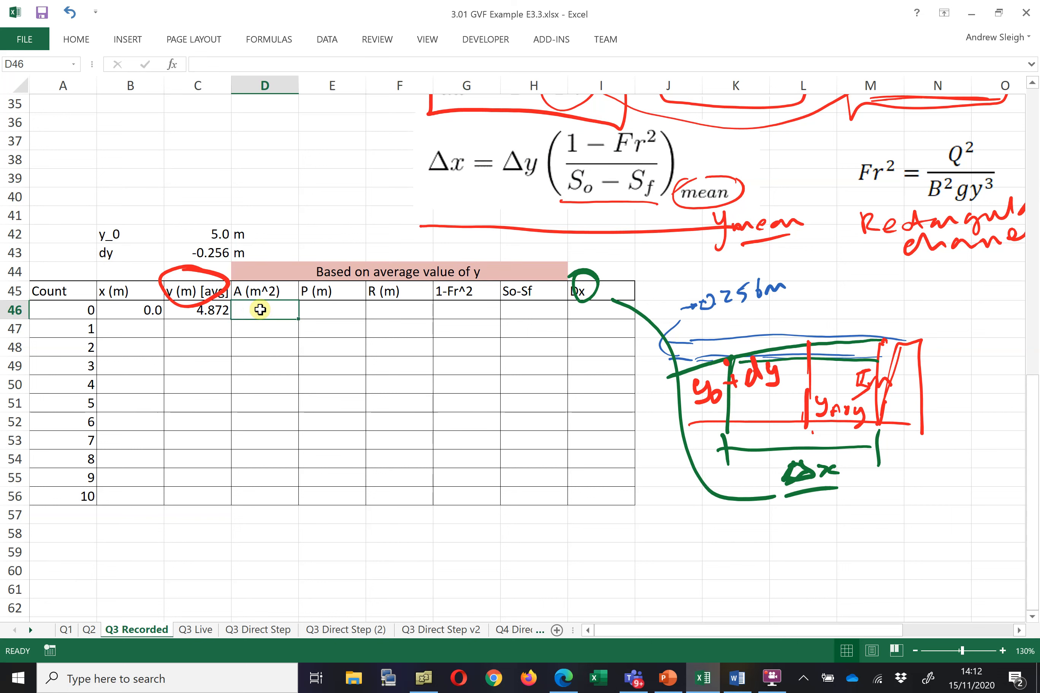
type("=")
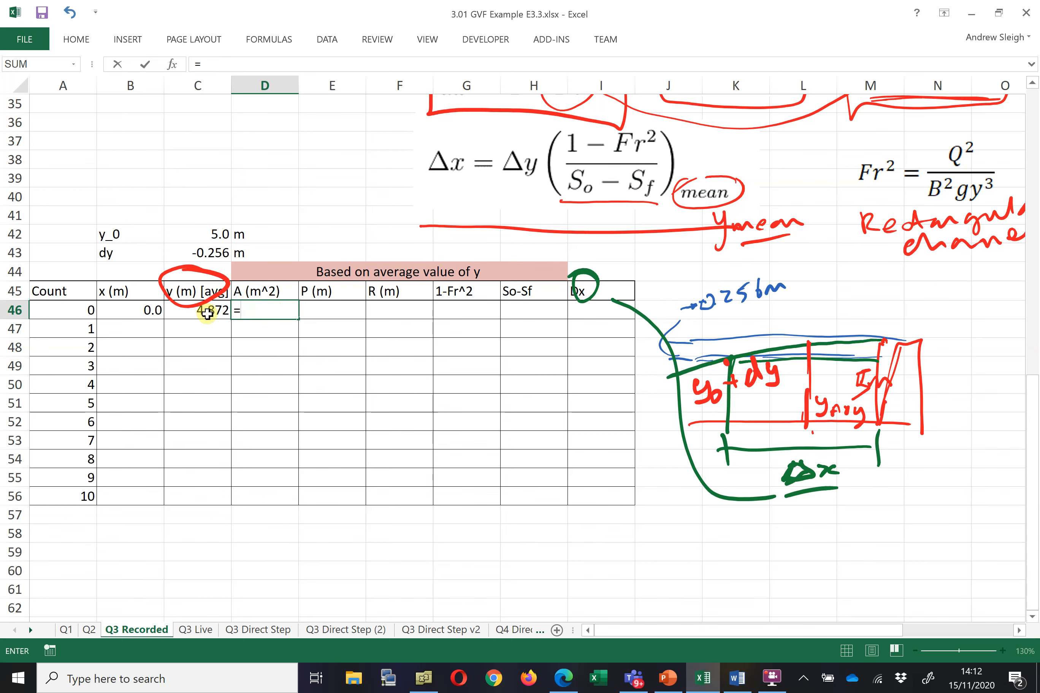
scroll(221, 248, "up", 10)
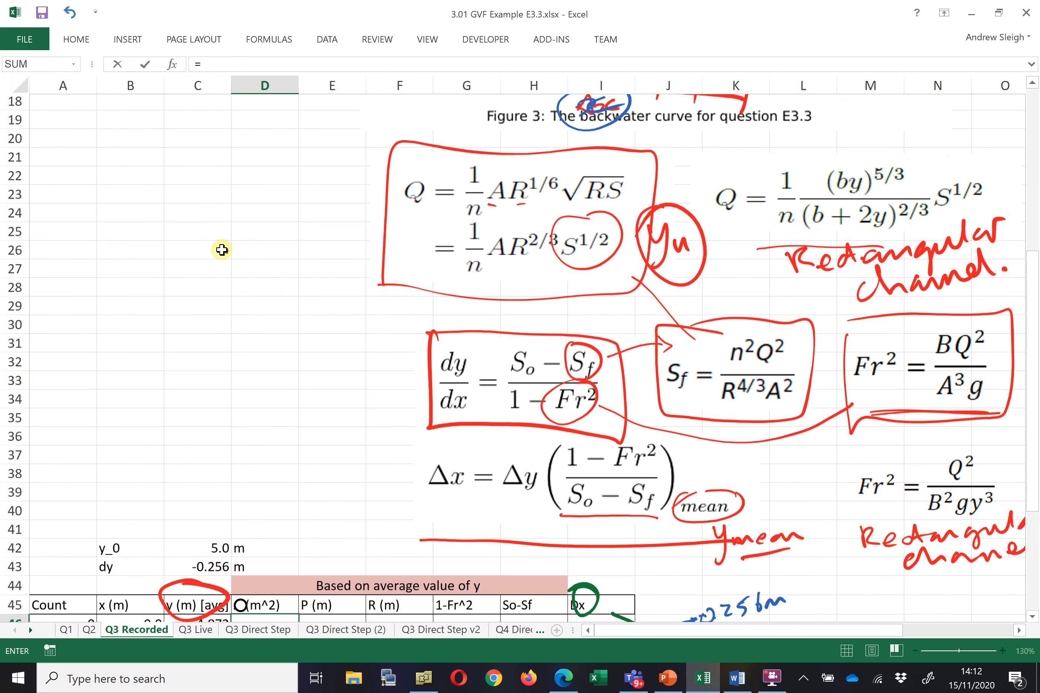
scroll(207, 242, "up", 1)
left_click(133, 160)
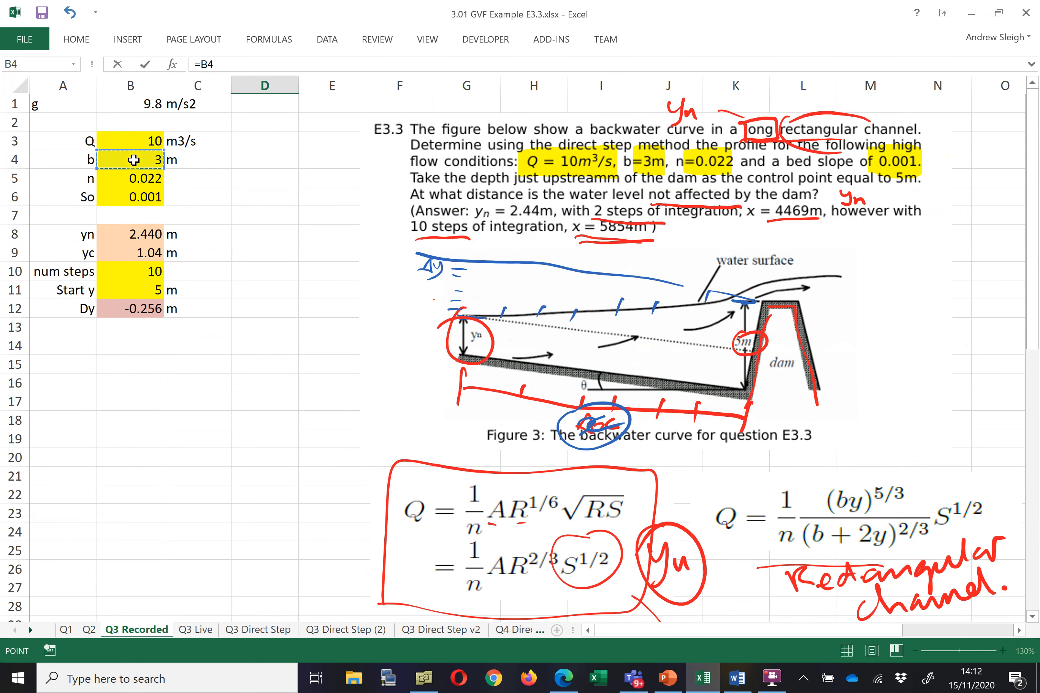
key("F4")
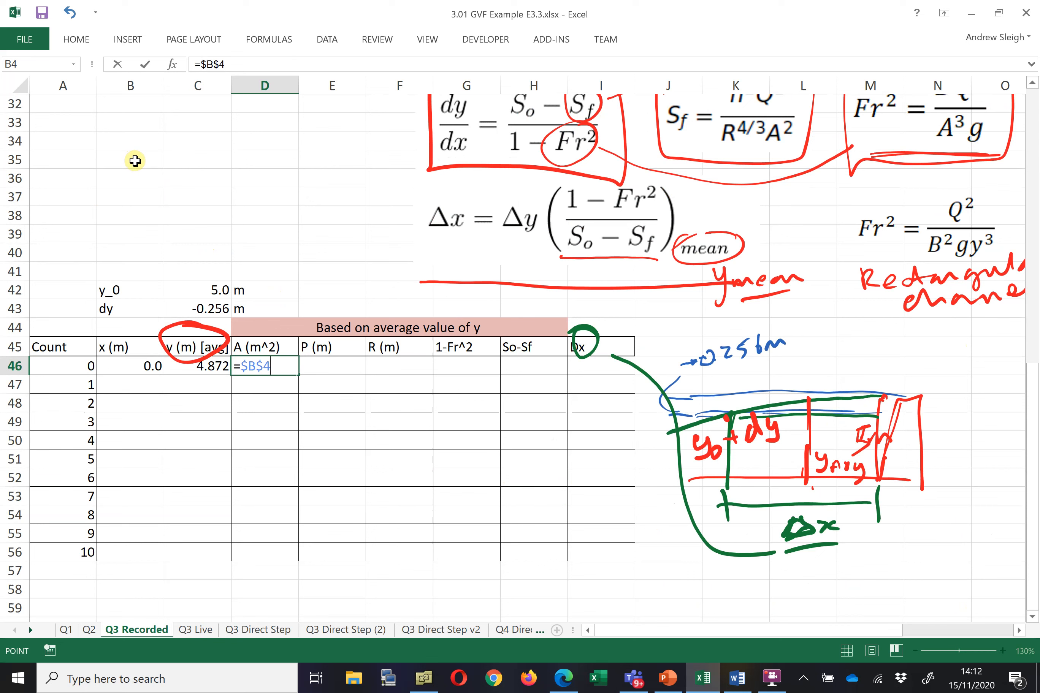
type("*")
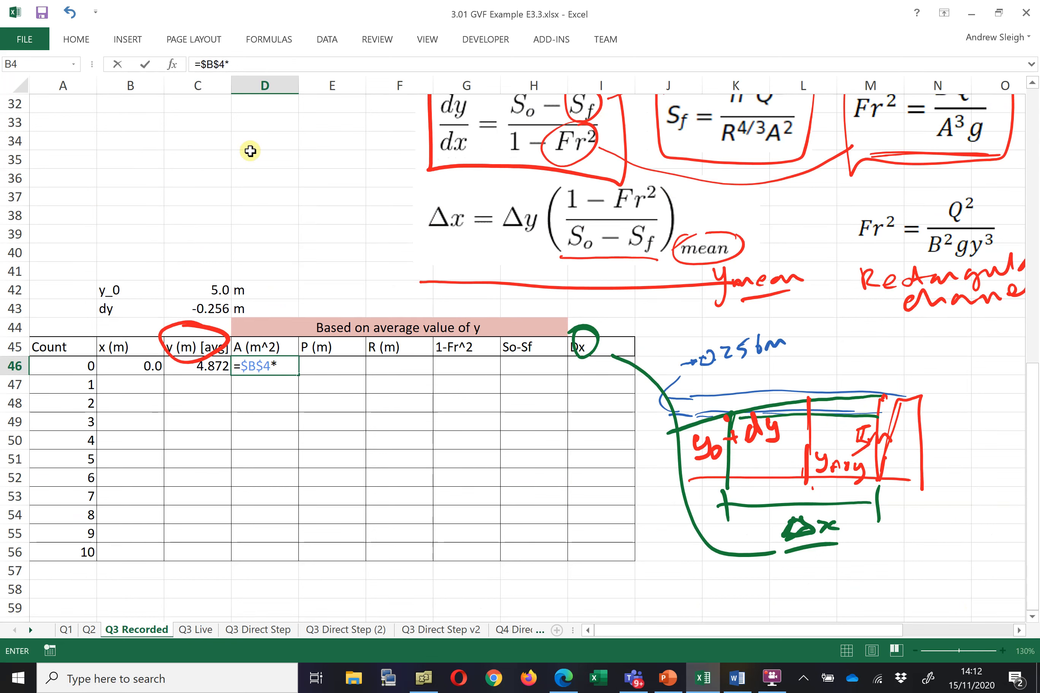
left_click(209, 368)
key("Return")
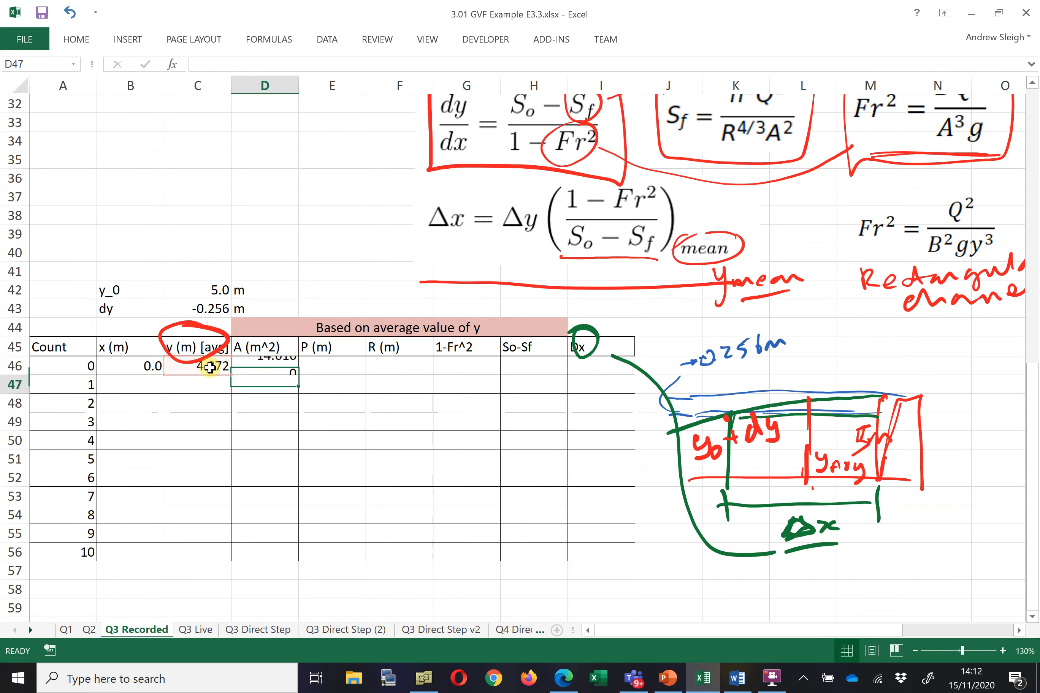
Compute the wetted perimeter in E46 with =$B$4+2*C46
left_click(323, 365)
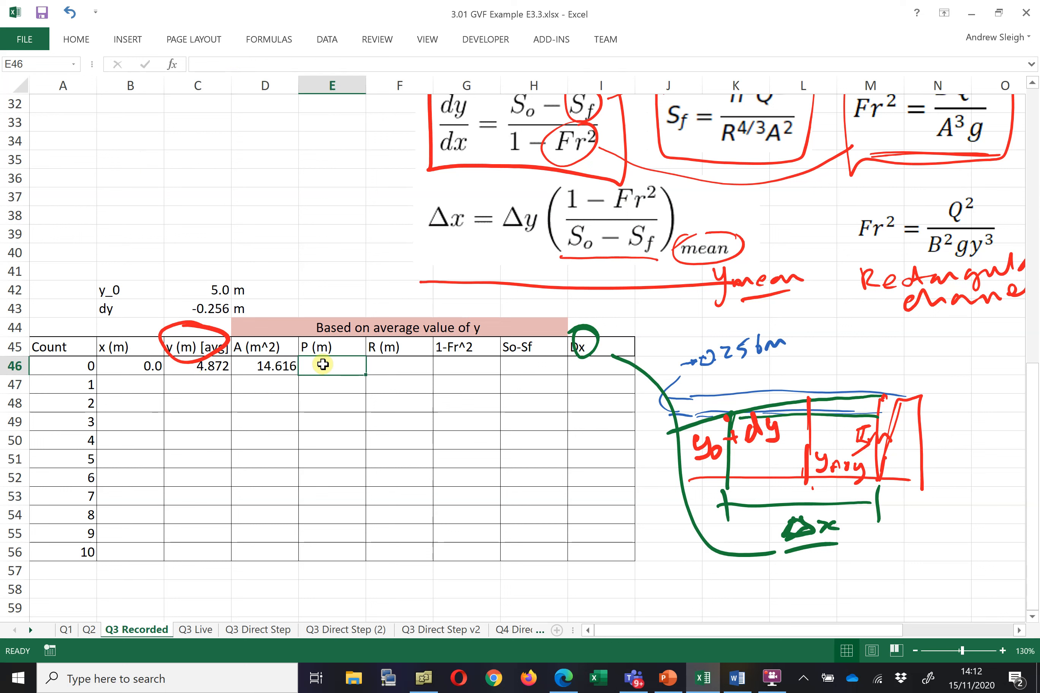
type("=")
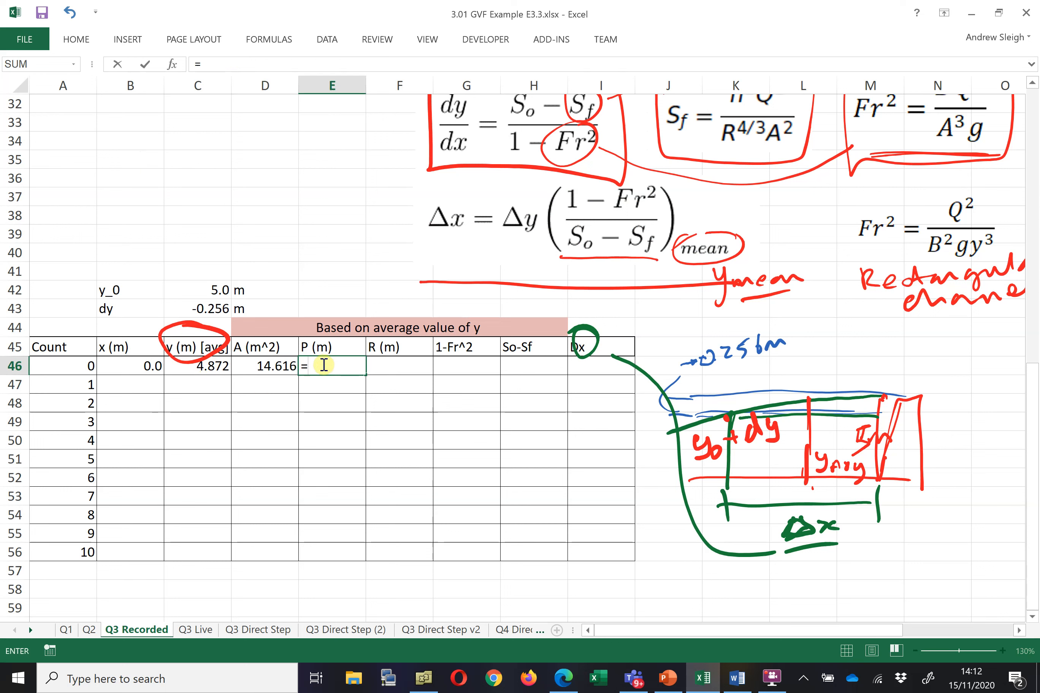
scroll(262, 318, "up", 5)
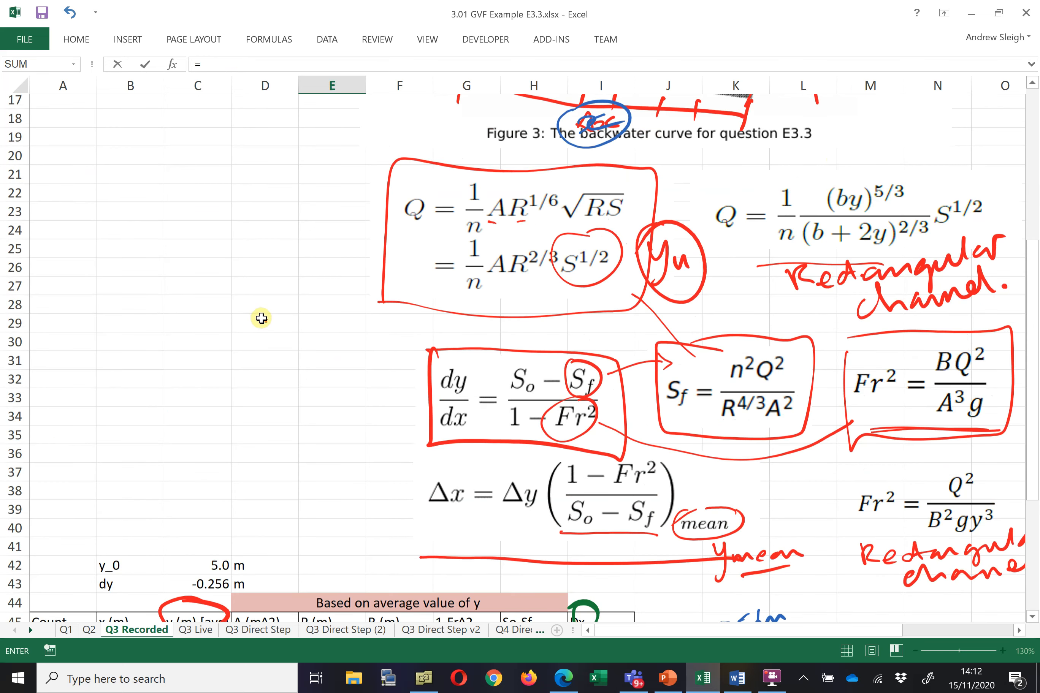
scroll(233, 259, "up", 6)
left_click(136, 164)
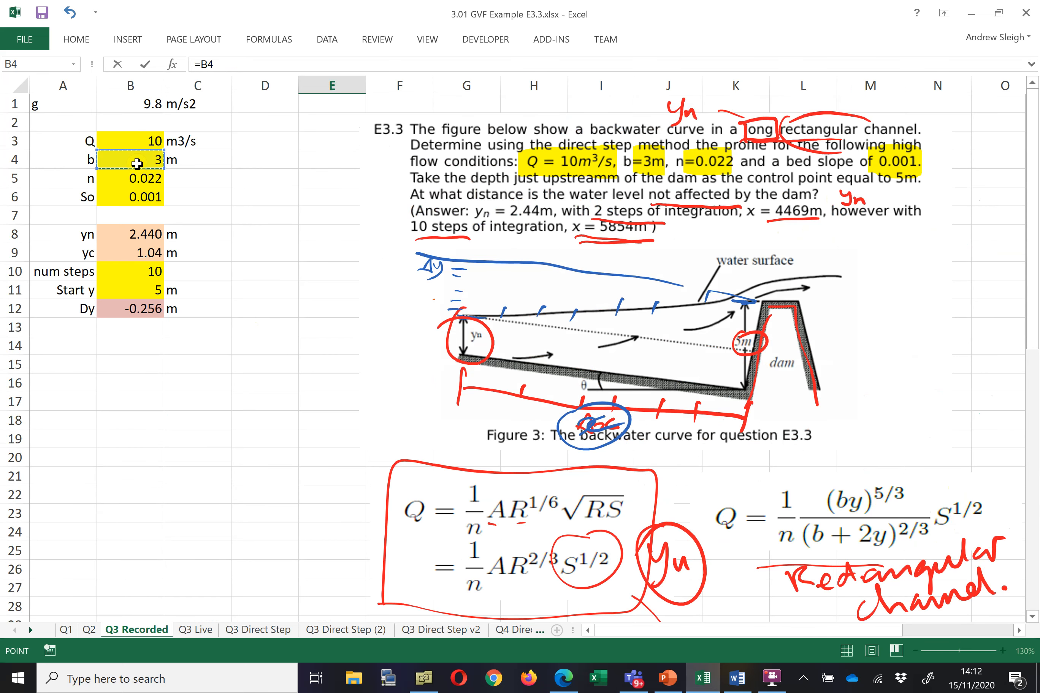
key("F4")
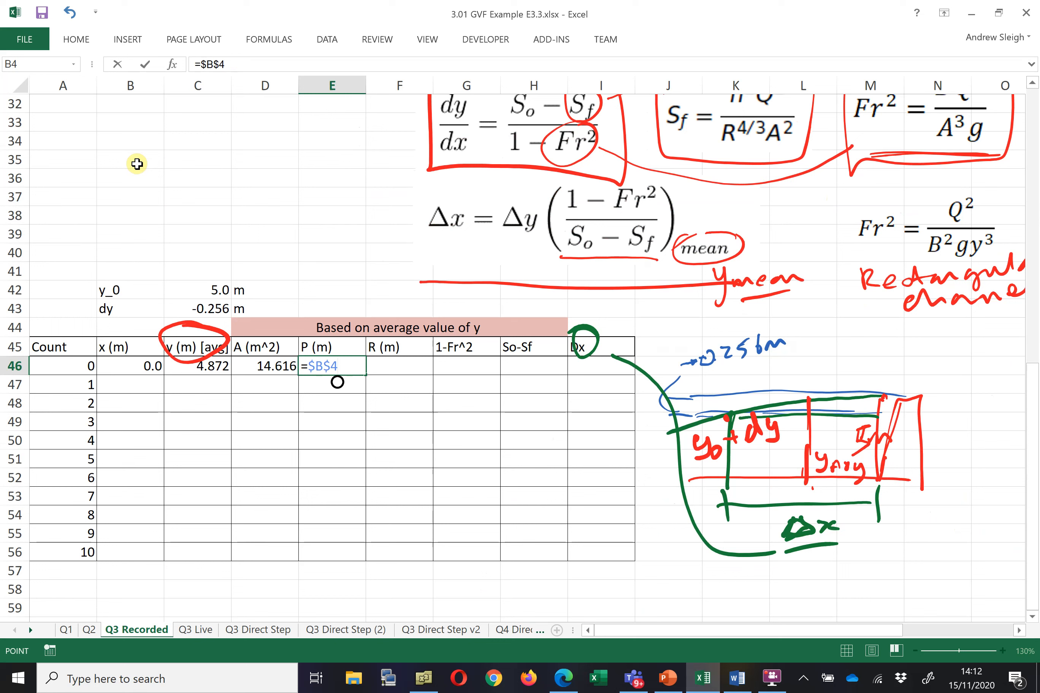
type("+")
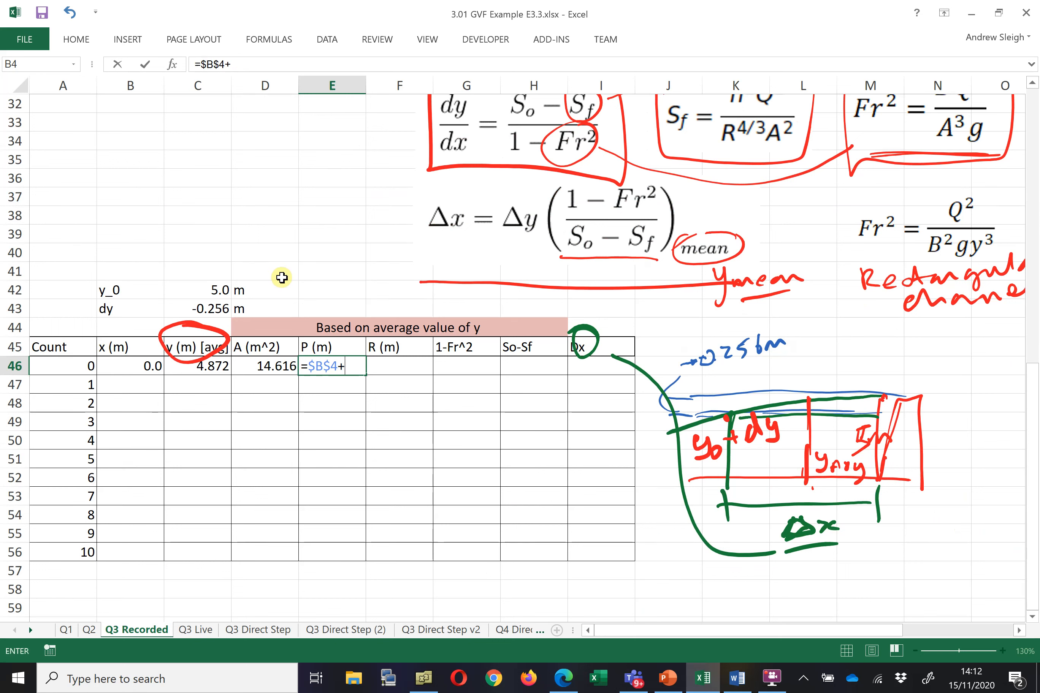
type("2*")
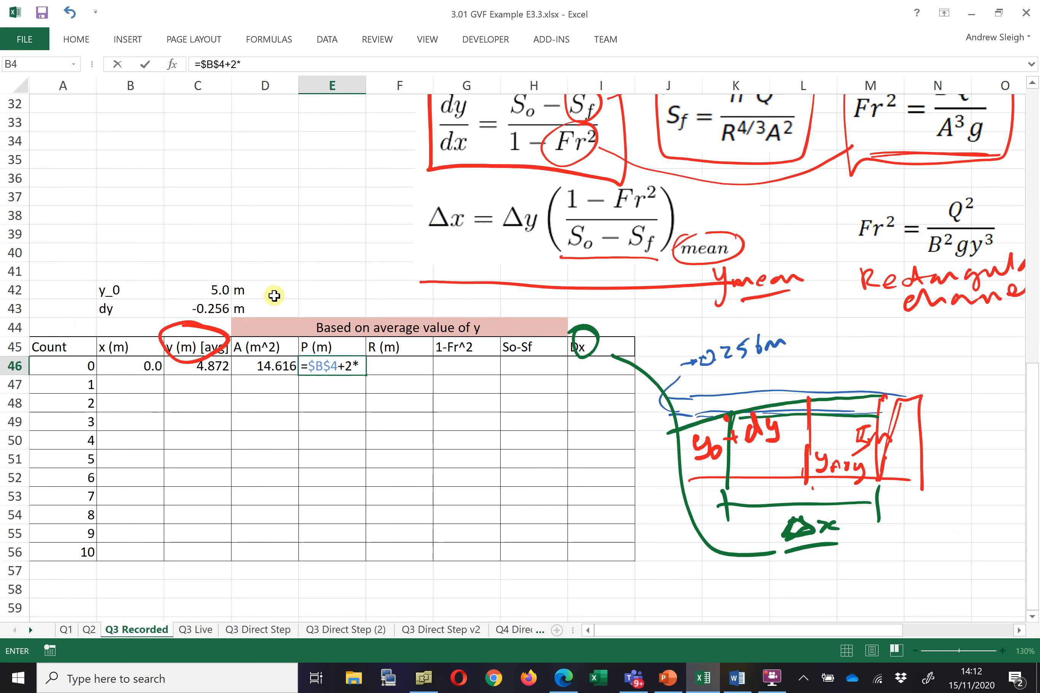
left_click(212, 366)
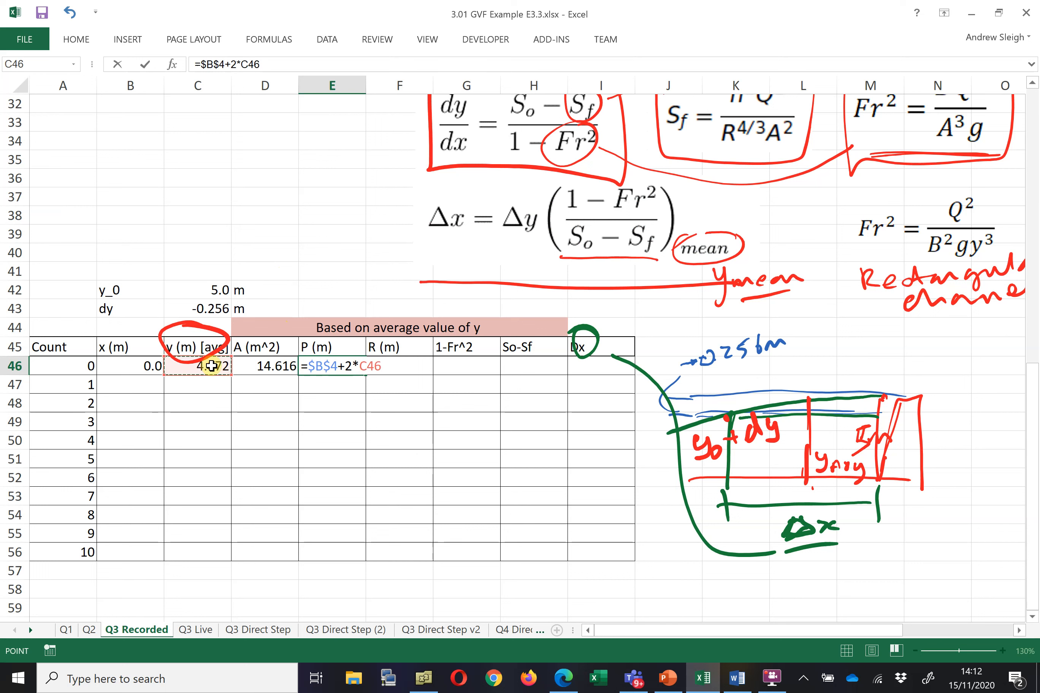
key("Return")
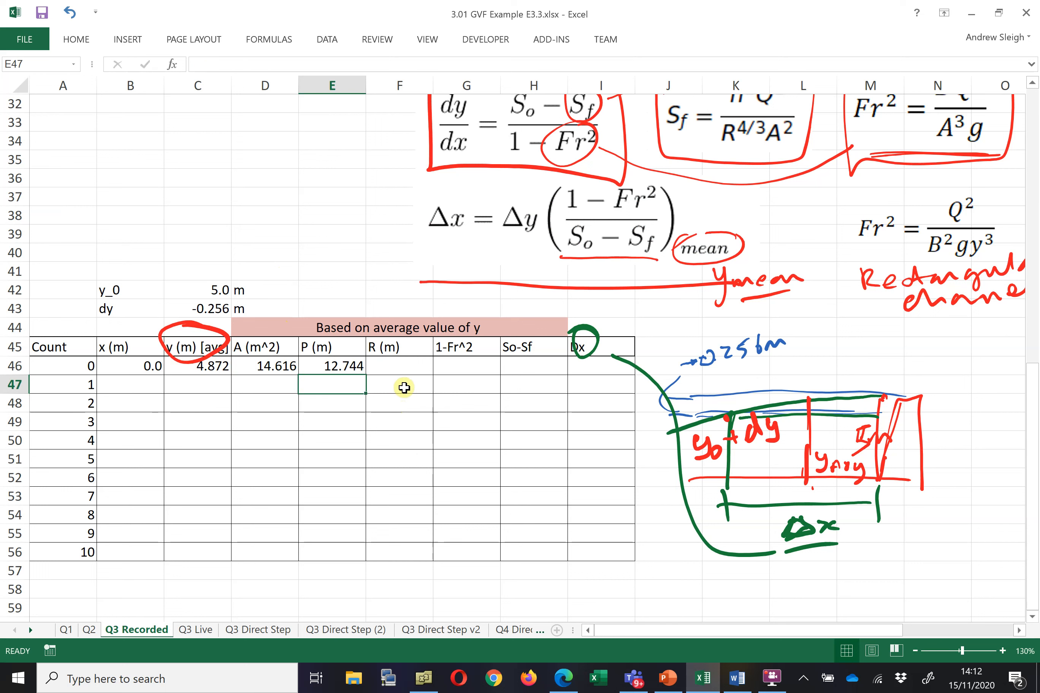
Compute the hydraulic radius in F46 as area over perimeter with =D46/E46
left_click(396, 368)
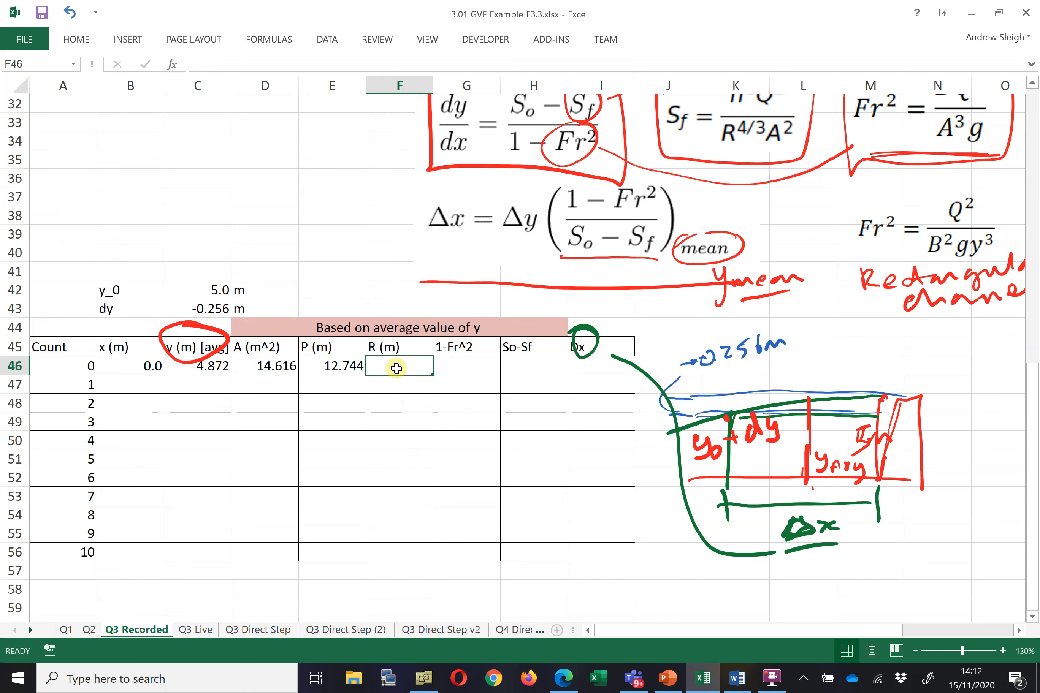
type("=")
left_click(280, 366)
type("/")
left_click(324, 370)
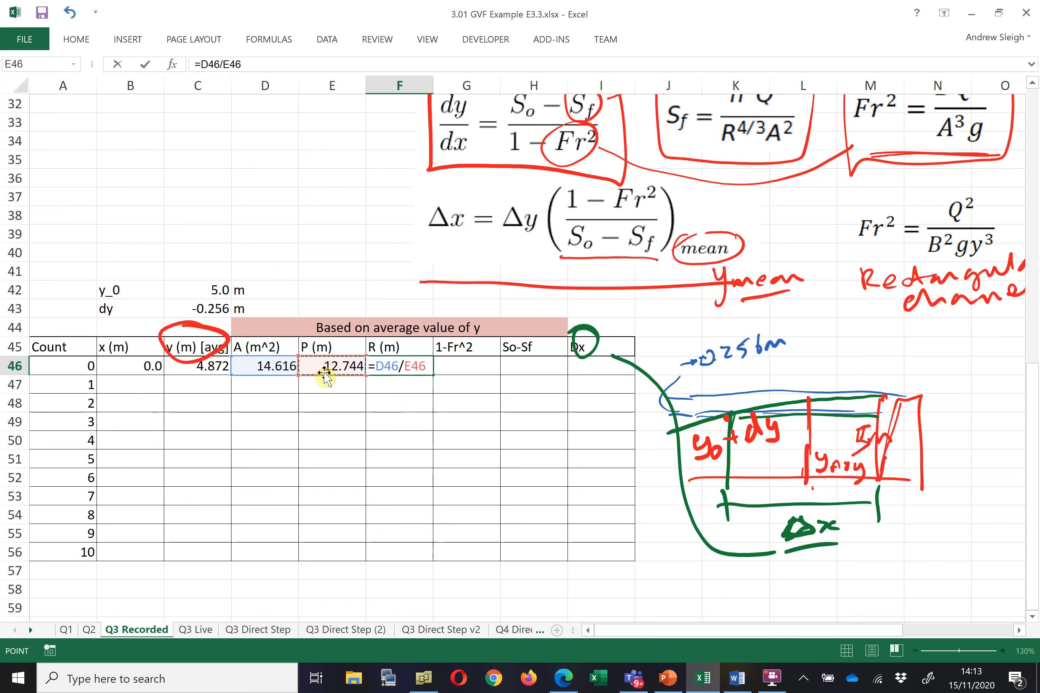
key("Return")
Compute 1-Fr^2 in G46 with =1-$B$3^2/$B$4^2/'Q3 Recorded'!g/C46^3
left_click(452, 366)
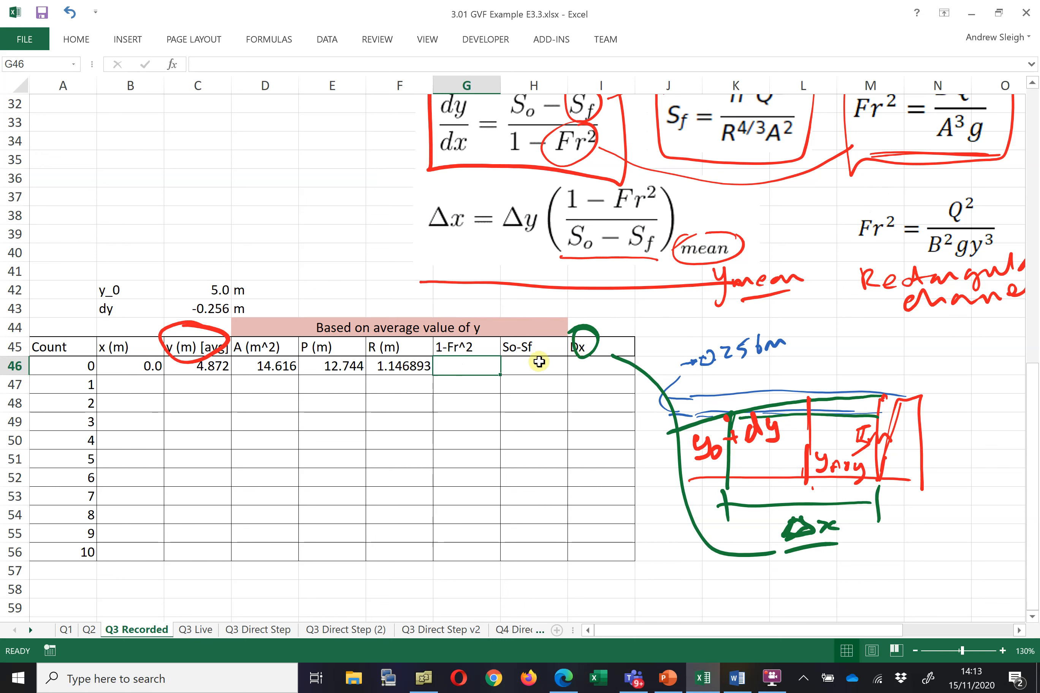
type("-")
key("BackSpace")
type("=1-")
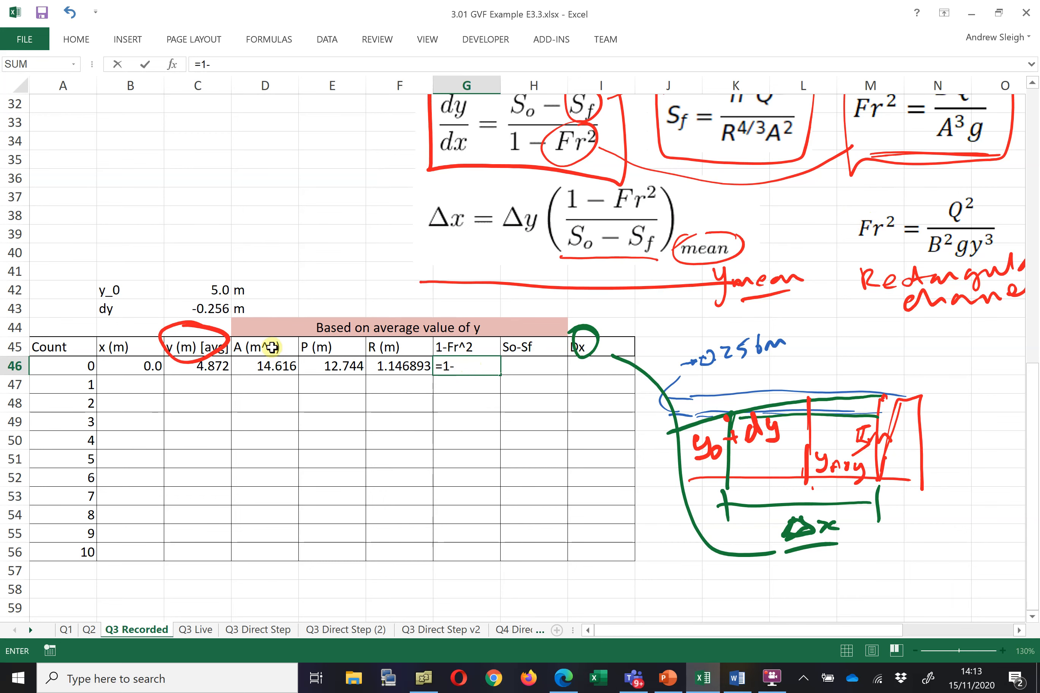
scroll(237, 309, "up", 10)
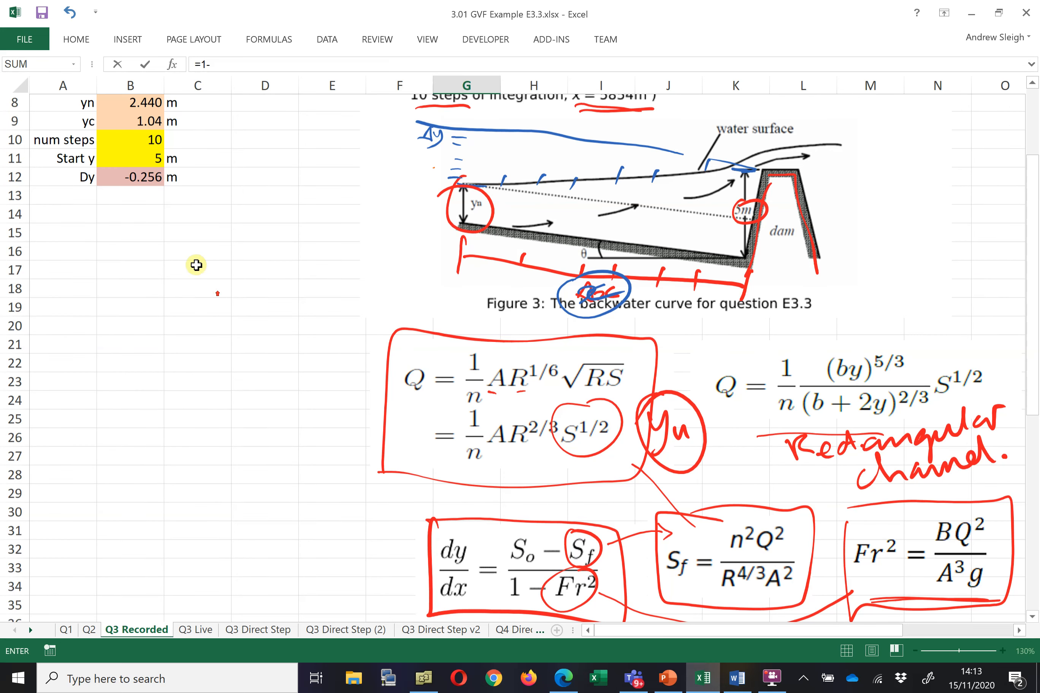
left_click(145, 147)
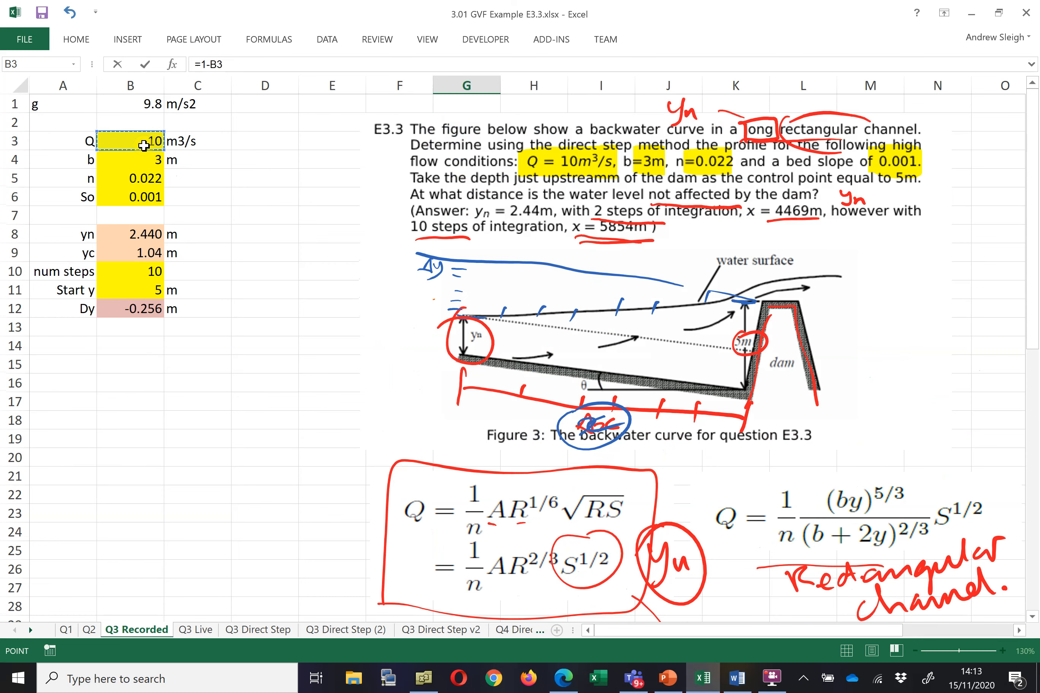
key("F4")
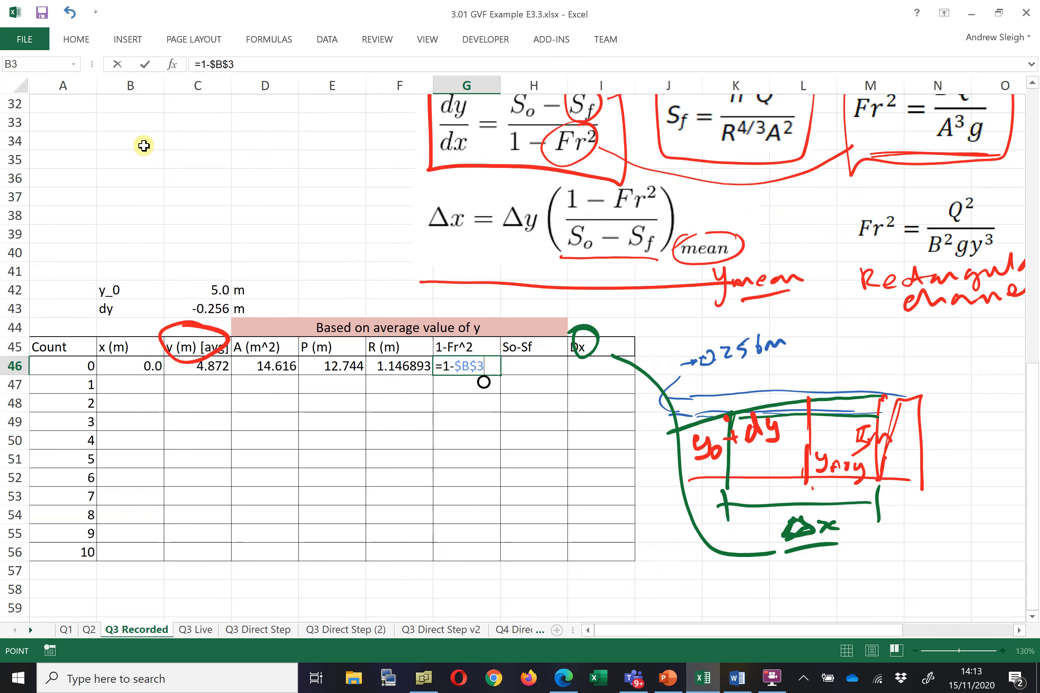
type("^2/")
scroll(195, 139, "up", 8)
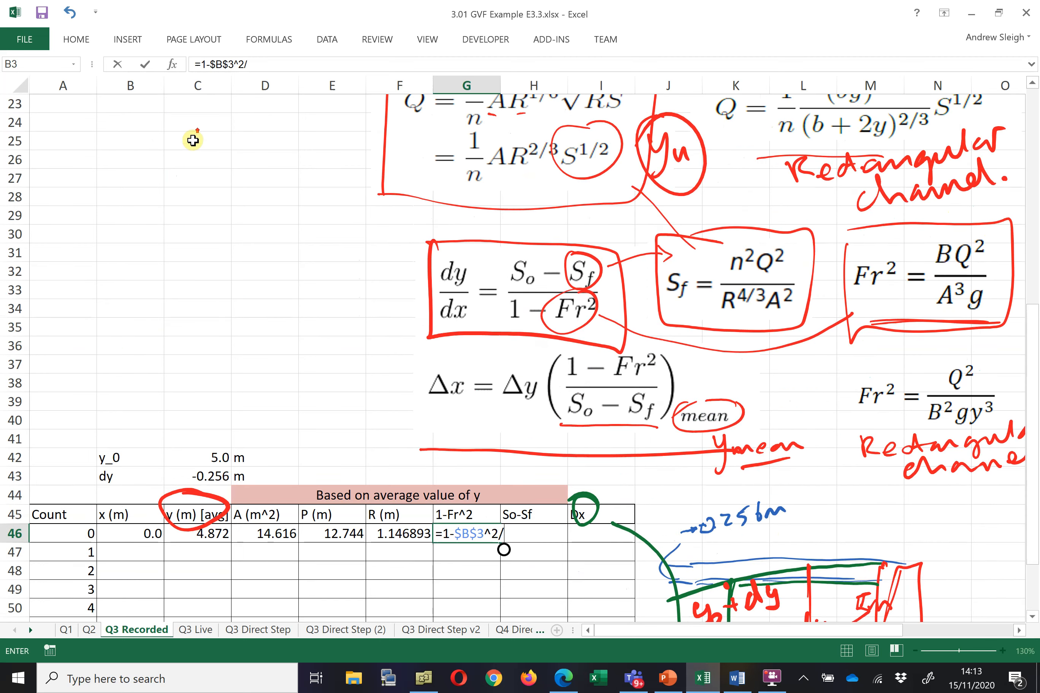
scroll(144, 148, "up", 2)
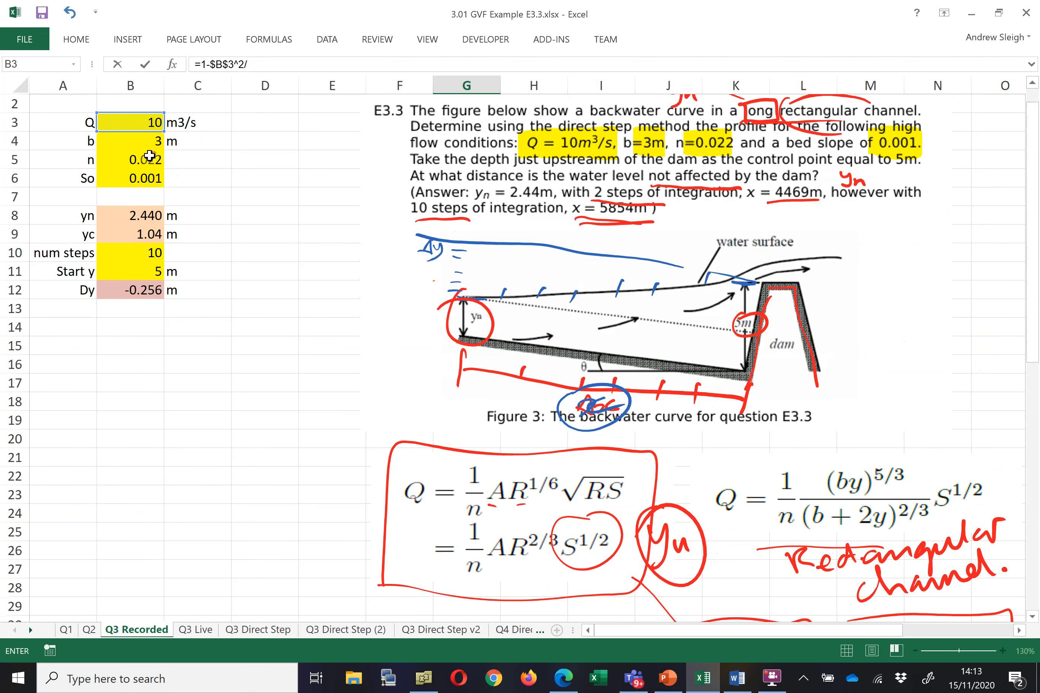
left_click(147, 145)
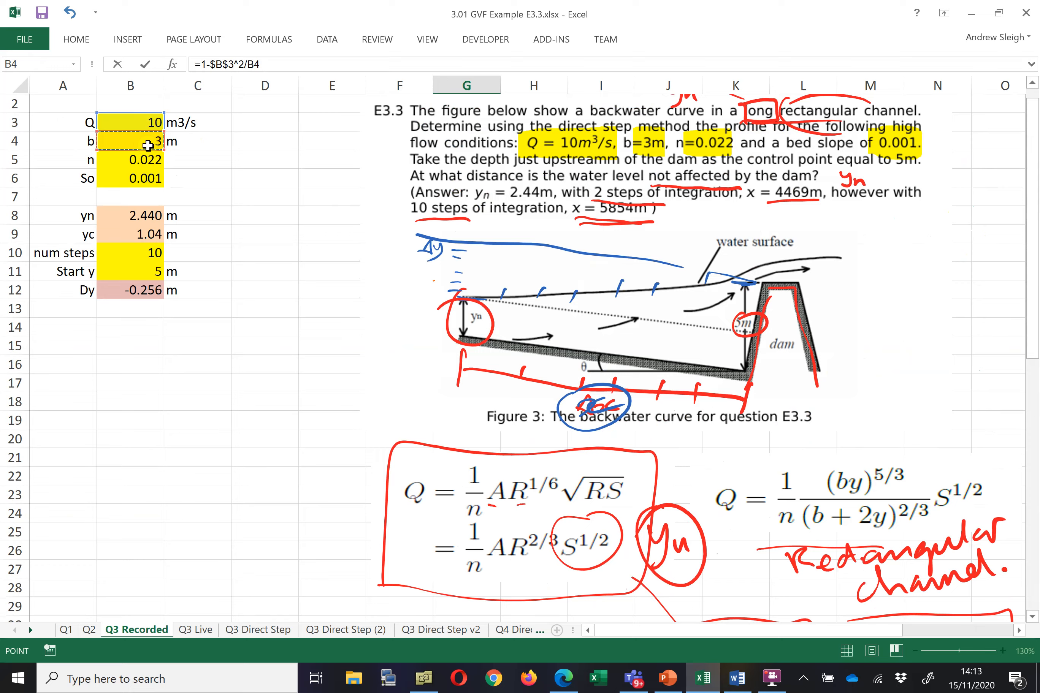
key("F4")
type("^2")
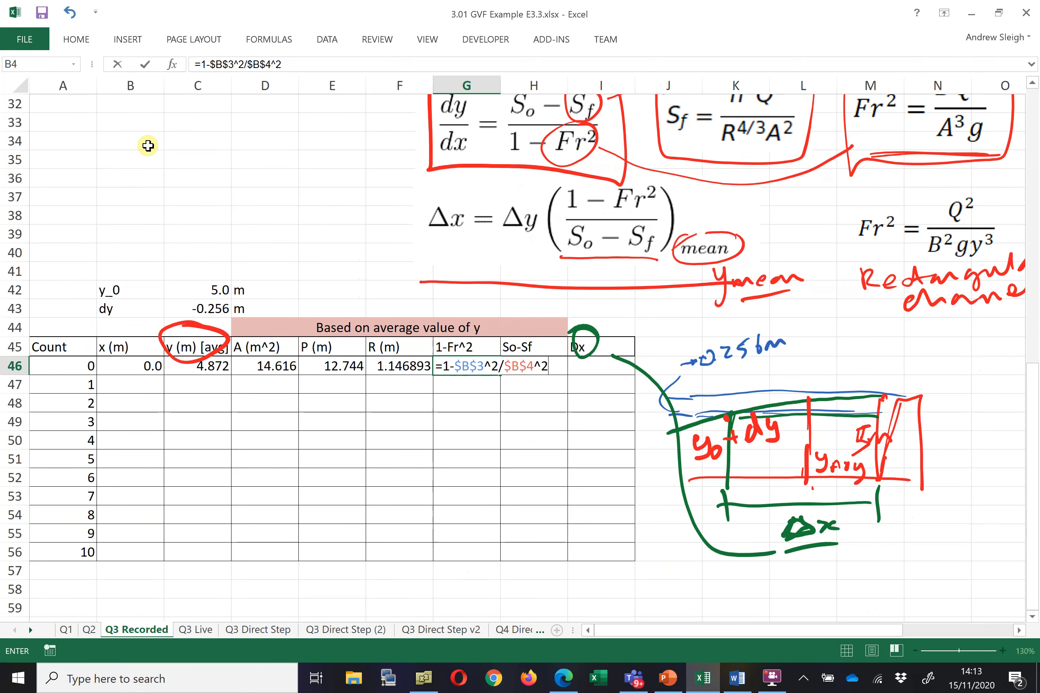
type("/g")
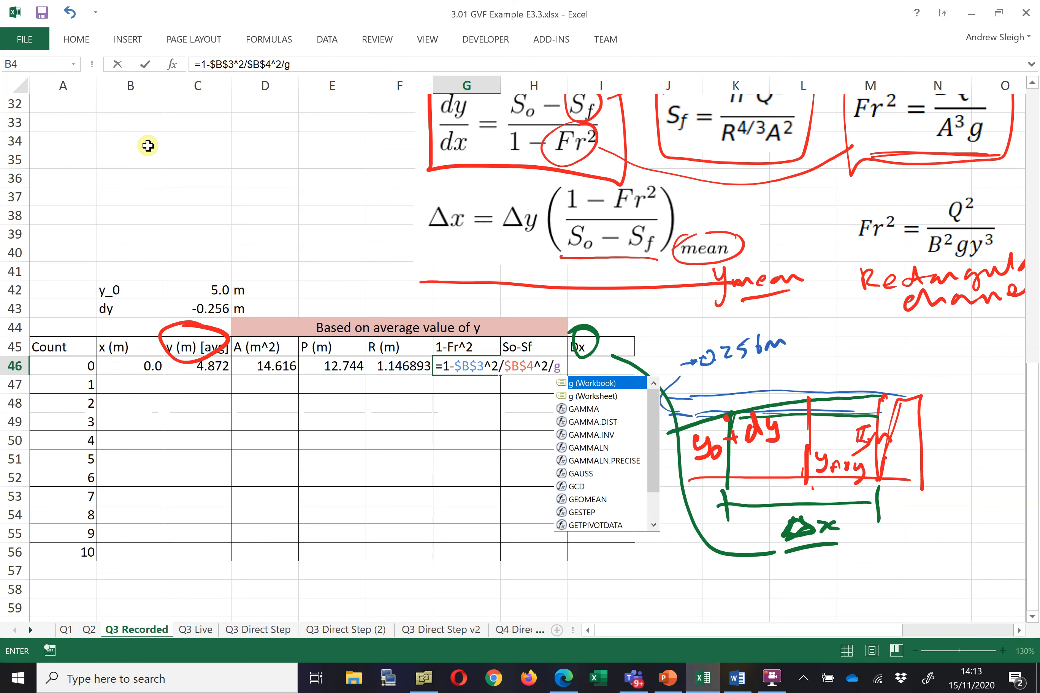
key("Down")
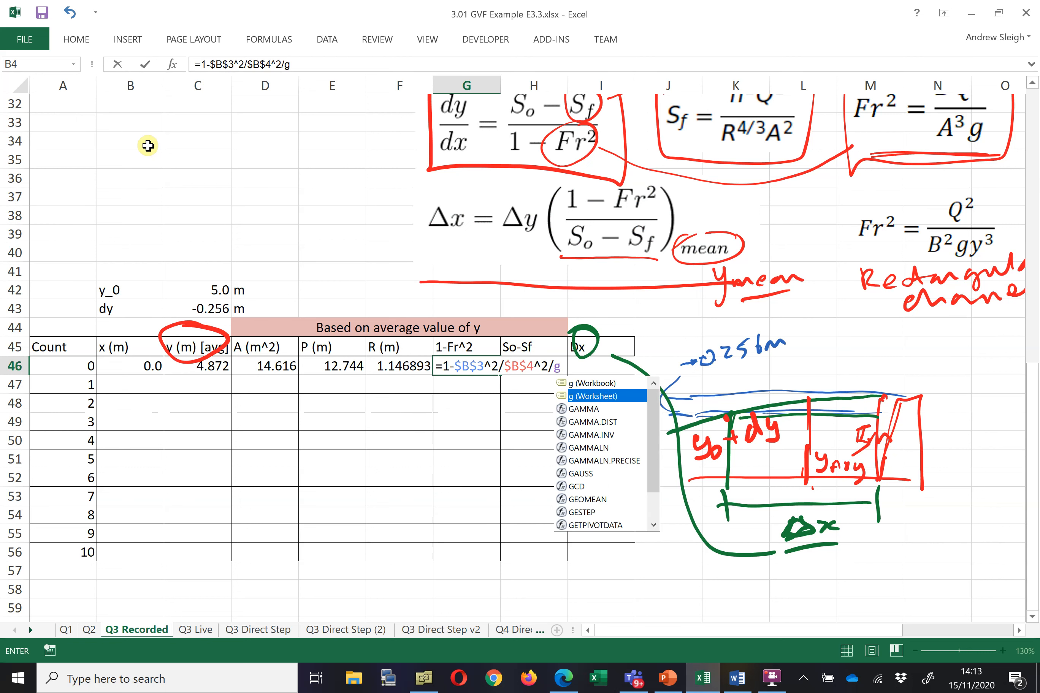
key("Tab")
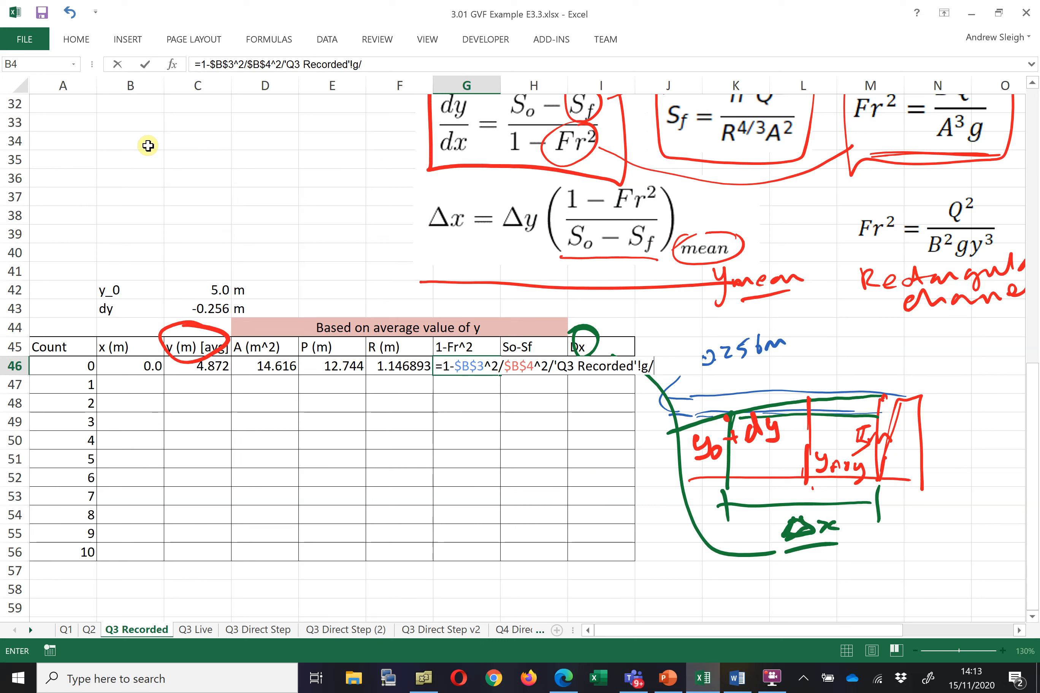
left_click(213, 367)
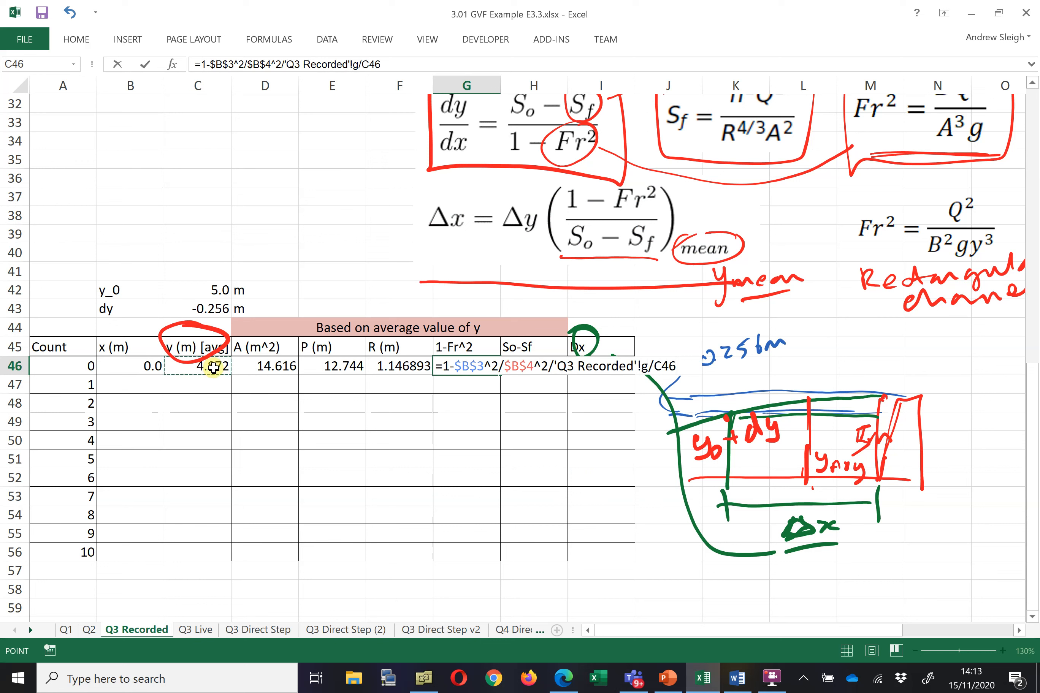
type("^3")
key("Return")
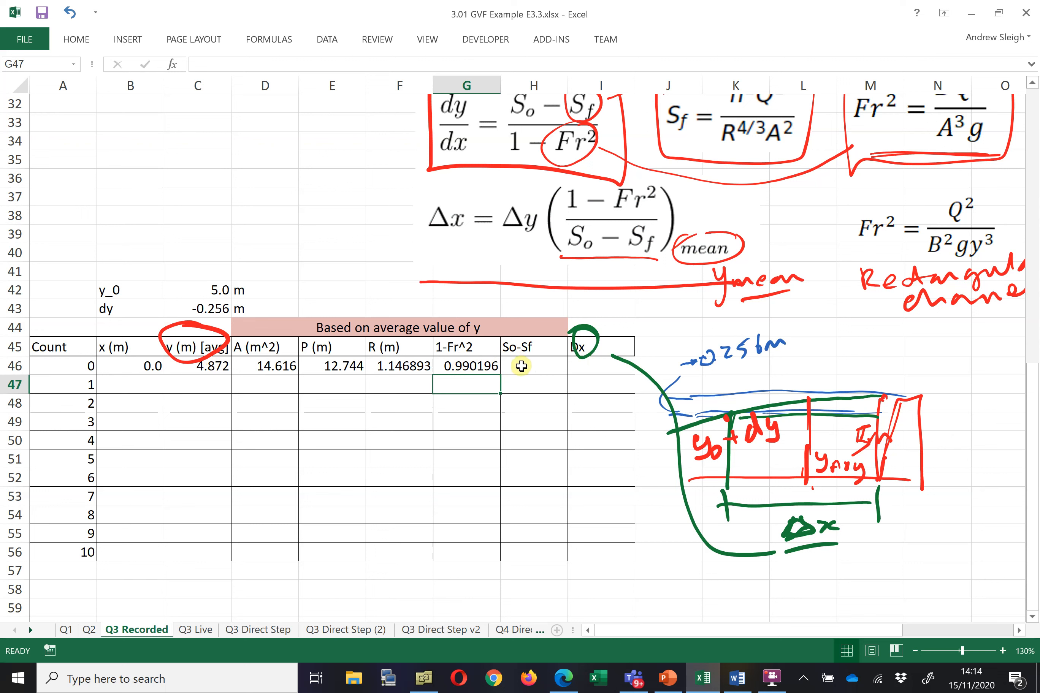
Compute So-Sf in H46 with =$B$6-$B$5^2*$B$3^2/F46^(4/3)/D46^2 using slope, Manning's n, discharge, radius and area
left_click(533, 368)
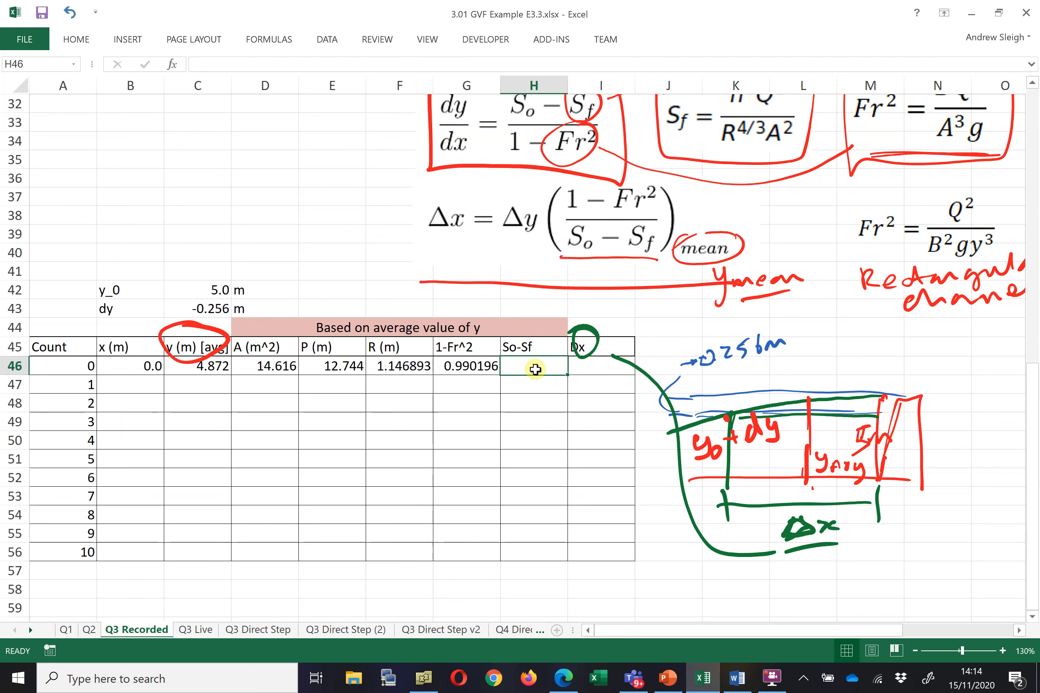
type("=")
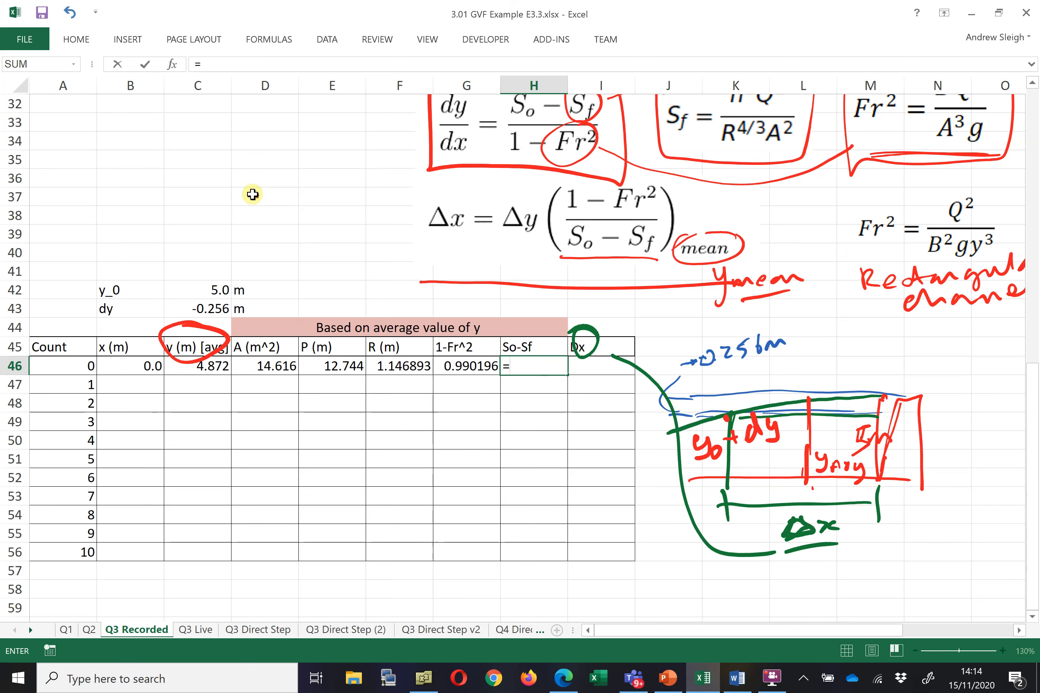
scroll(235, 180, "up", 9)
left_click(142, 123)
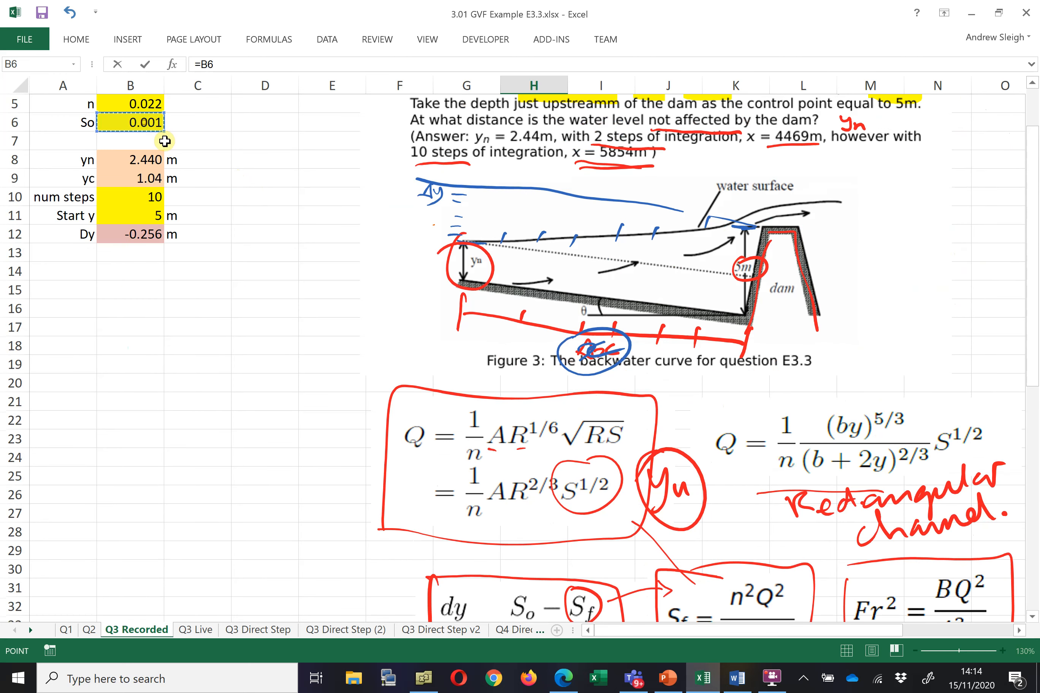
scroll(165, 141, "down", 9)
key("F4")
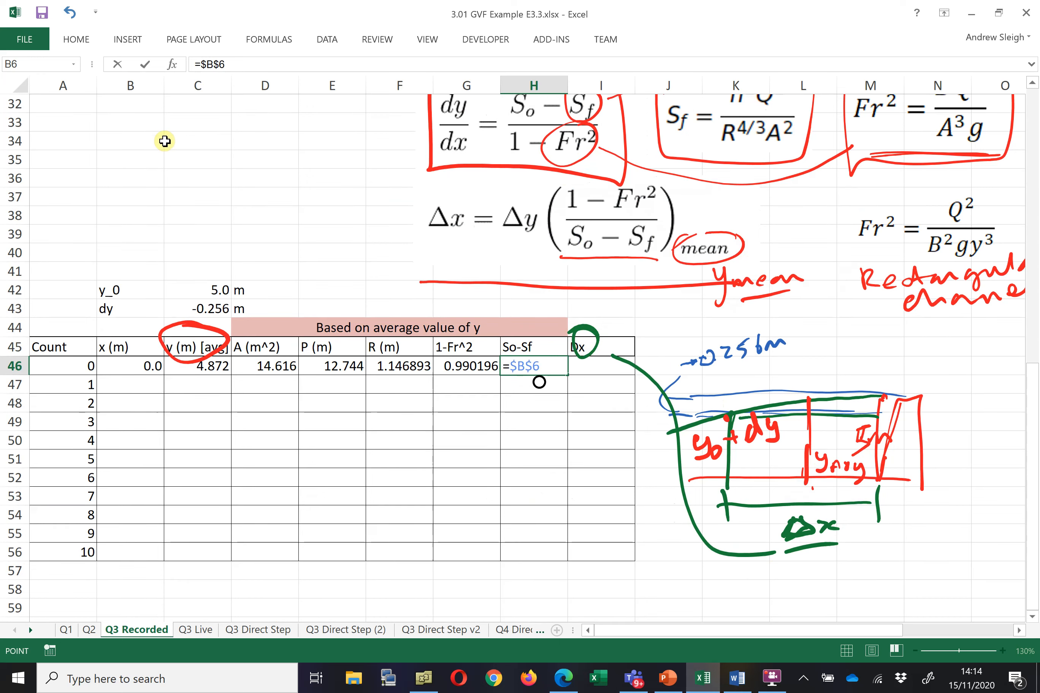
type("-")
scroll(721, 150, "up", 1)
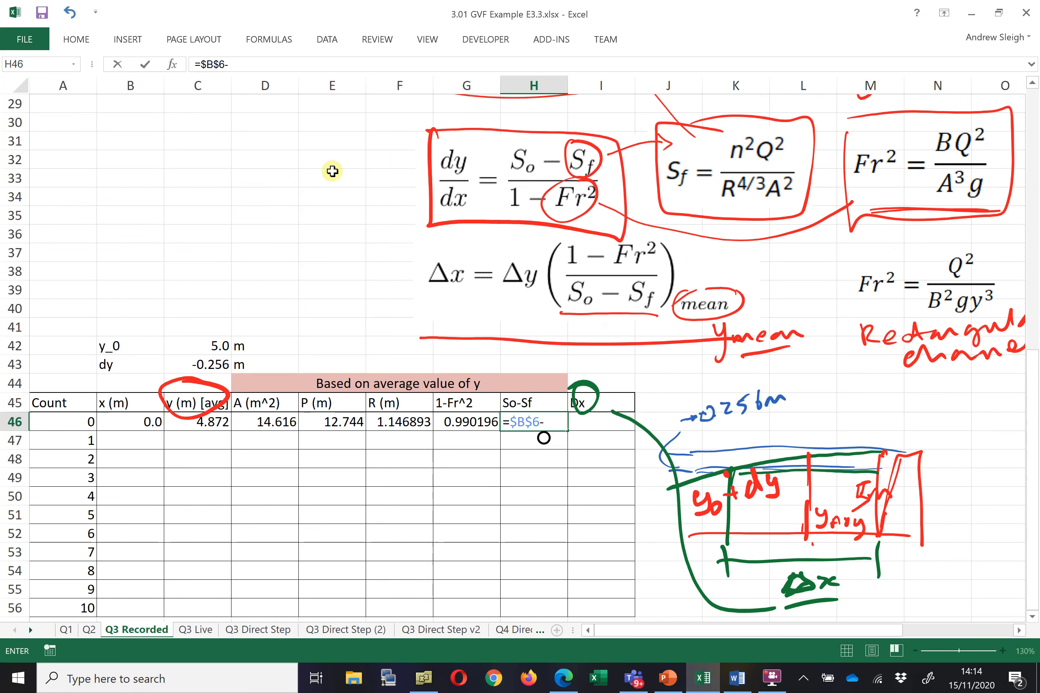
scroll(344, 223, "up", 5)
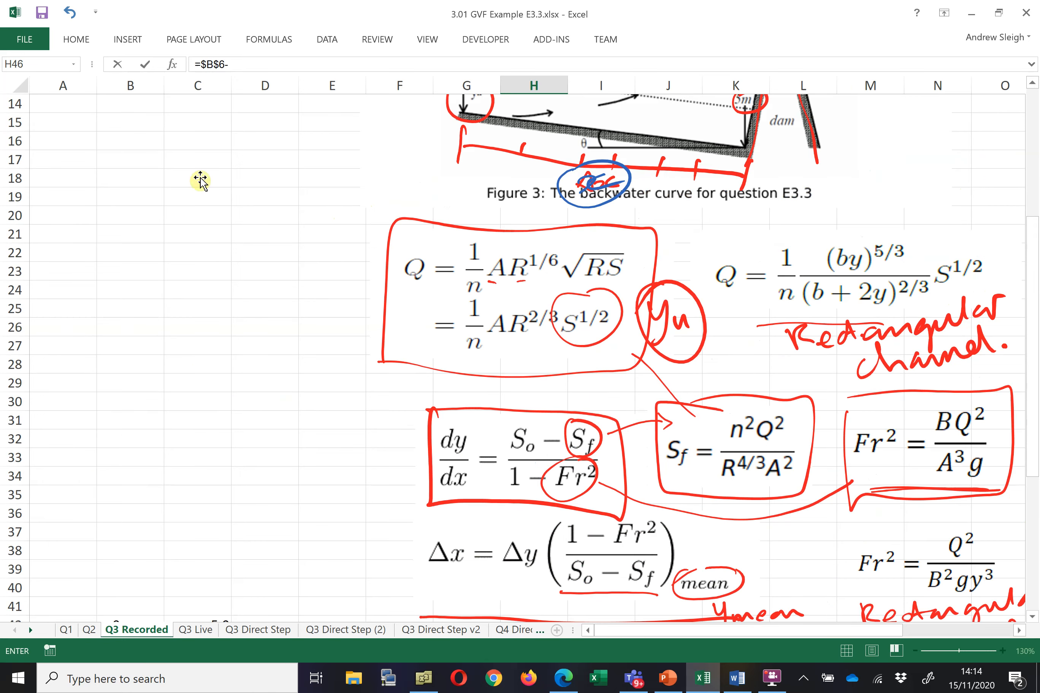
scroll(199, 179, "up", 5)
left_click(152, 178)
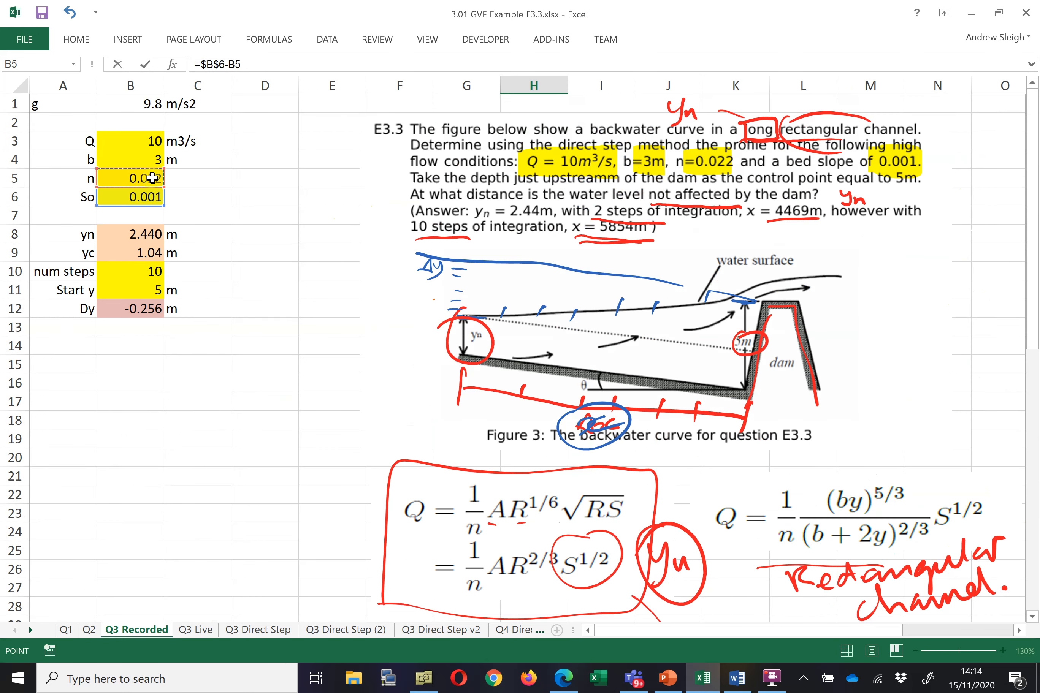
key("F4")
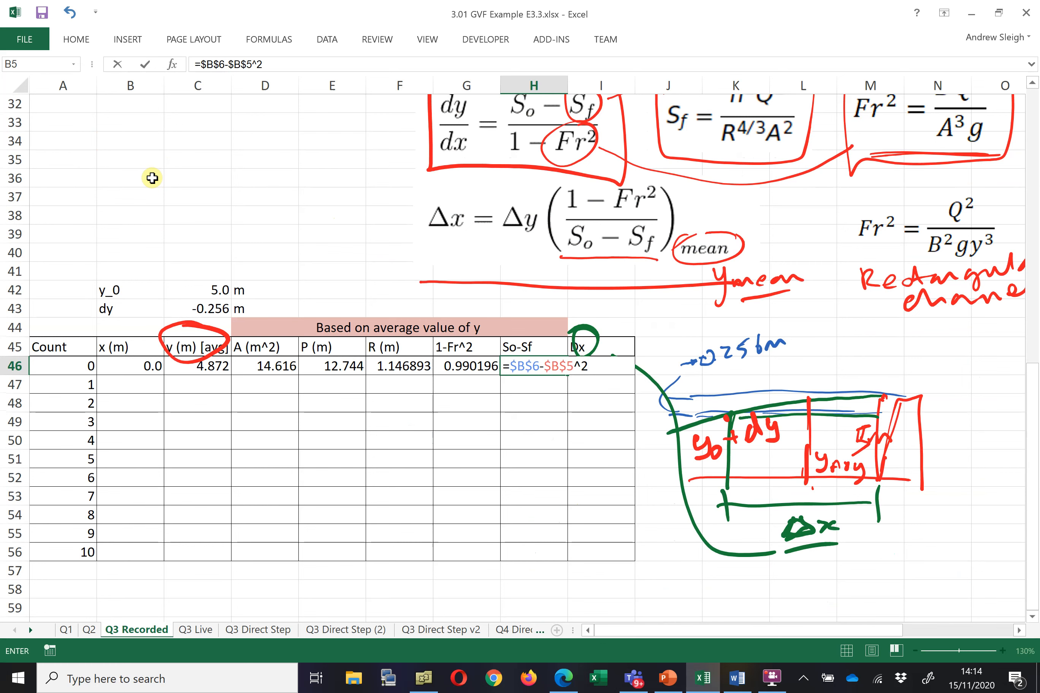
scroll(259, 170, "up", 1)
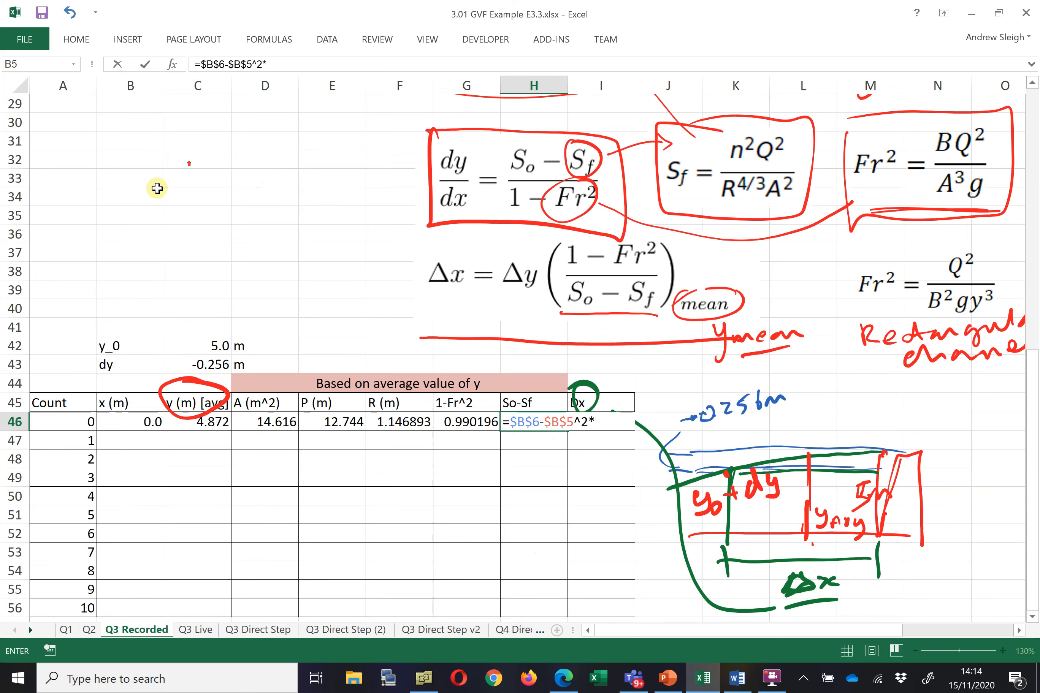
scroll(153, 182, "up", 4)
scroll(150, 148, "up", 5)
left_click(139, 141)
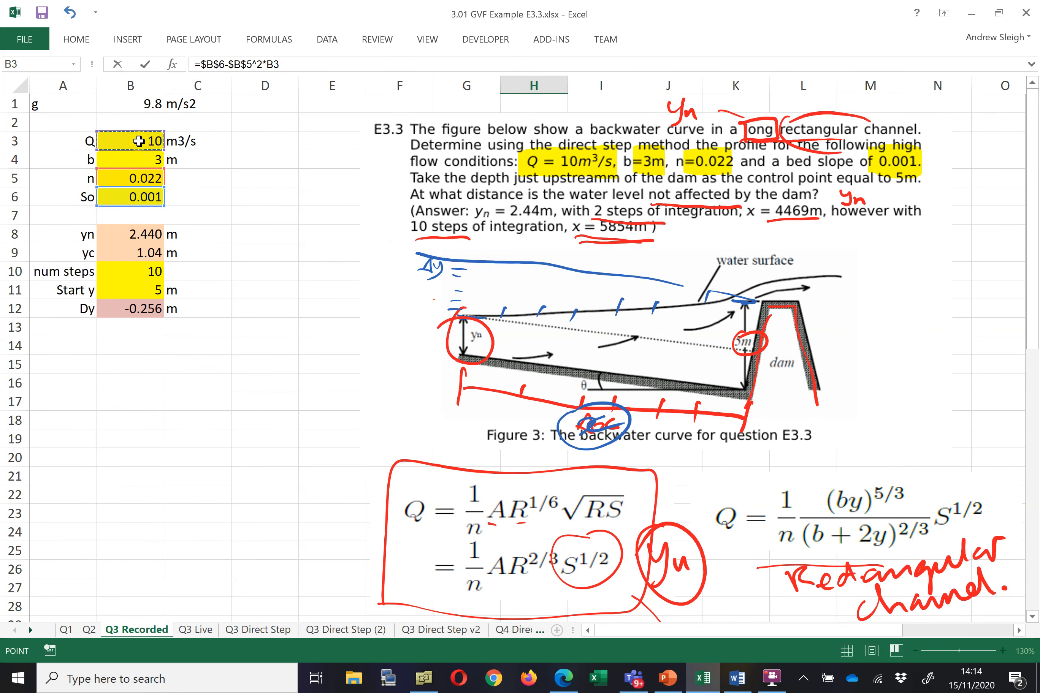
key("F4")
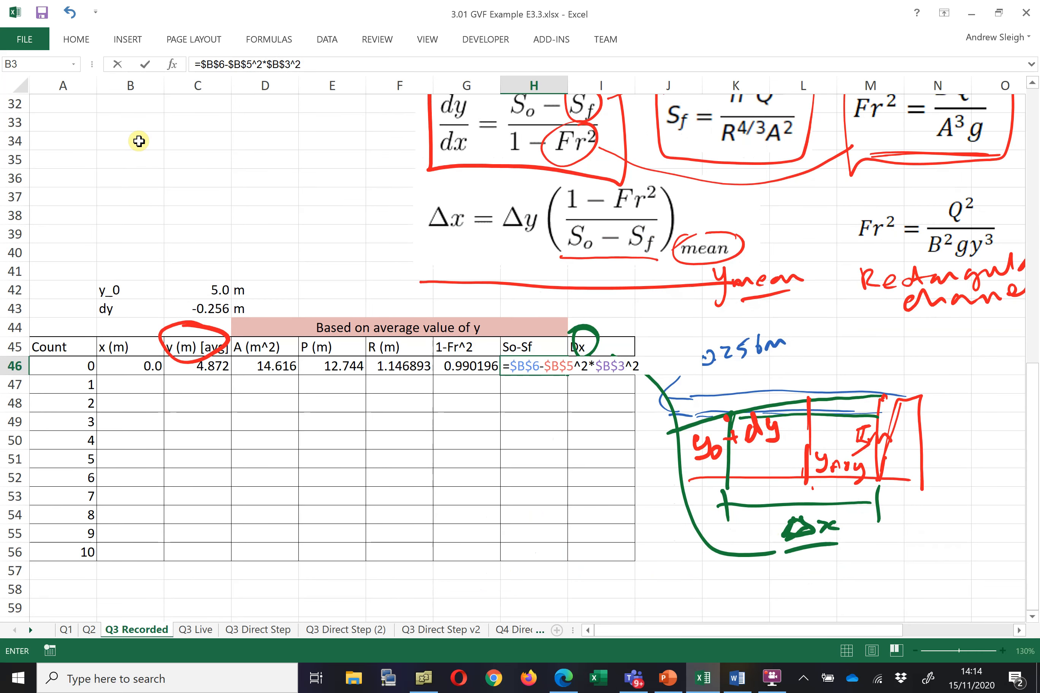
left_click(396, 366)
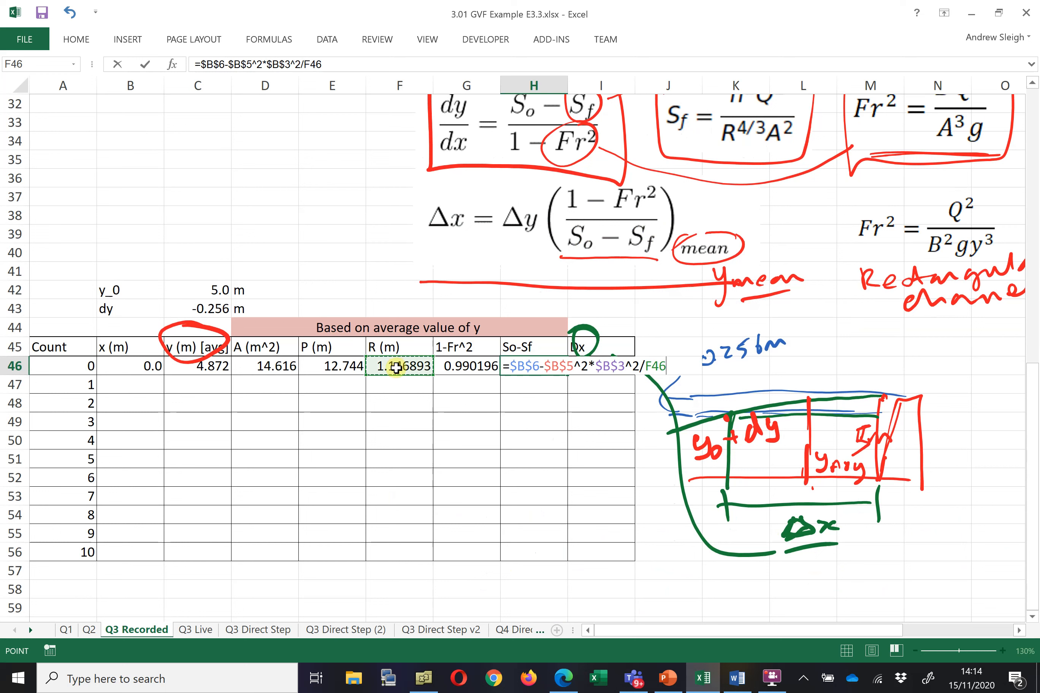
type("^(4/3)/")
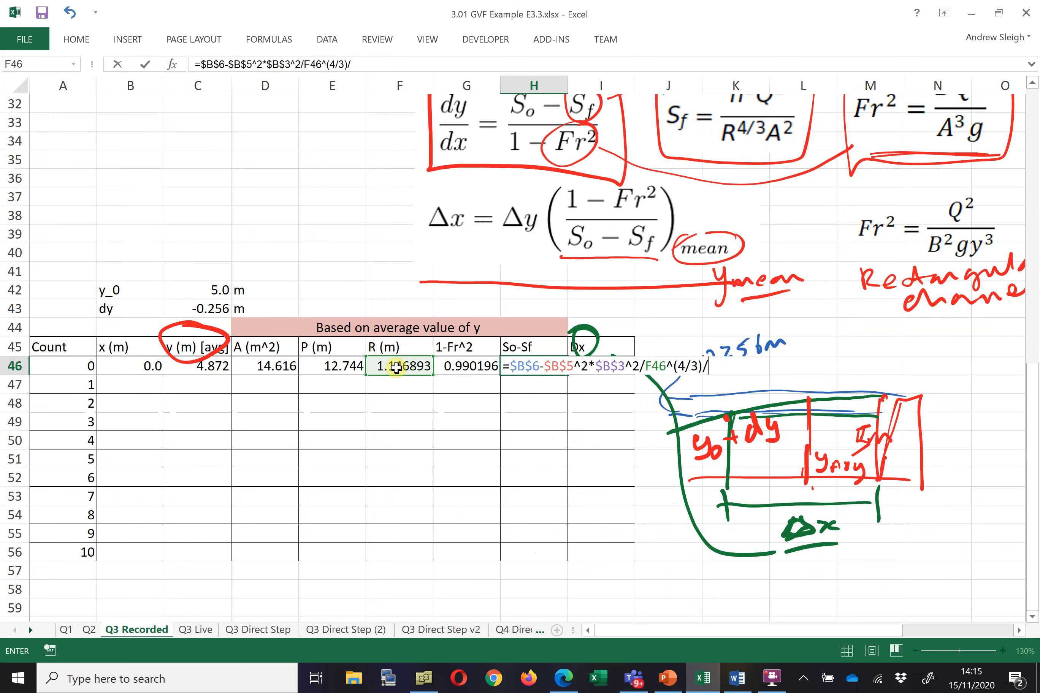
left_click(276, 366)
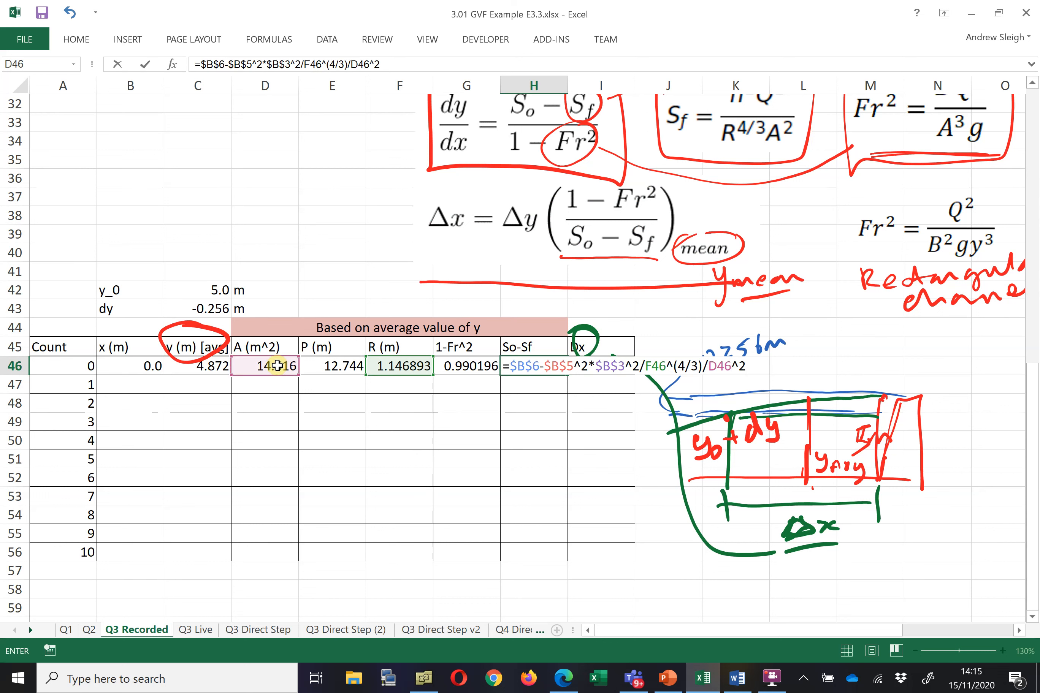
key("Return")
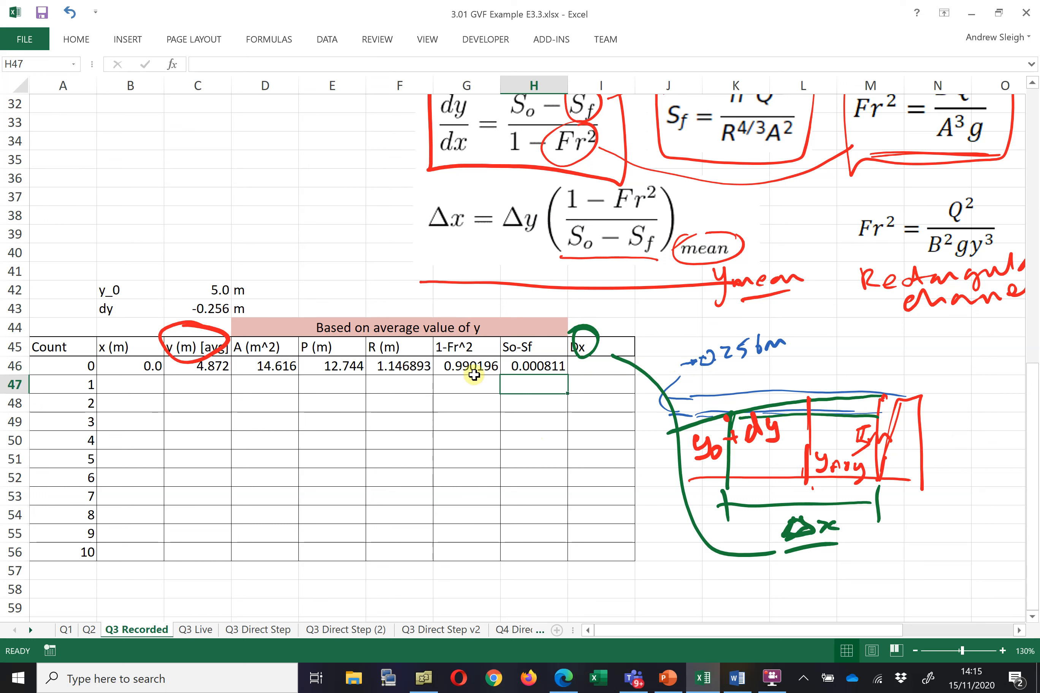
Reduce the hydraulic radius in F46 to three decimal places
left_click(478, 367)
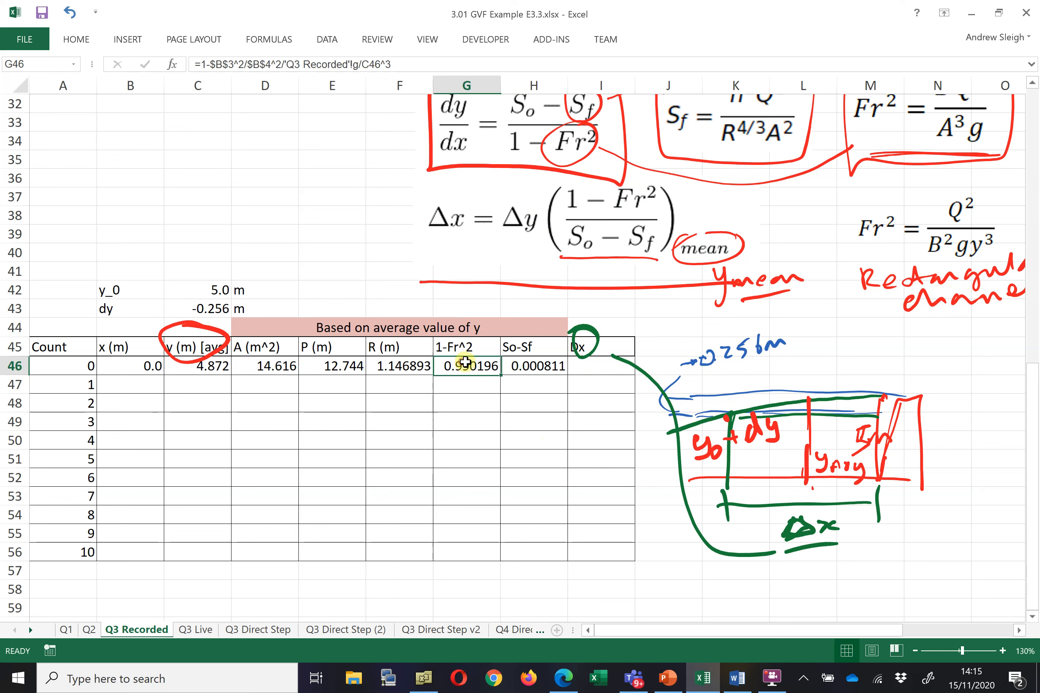
left_click(405, 365)
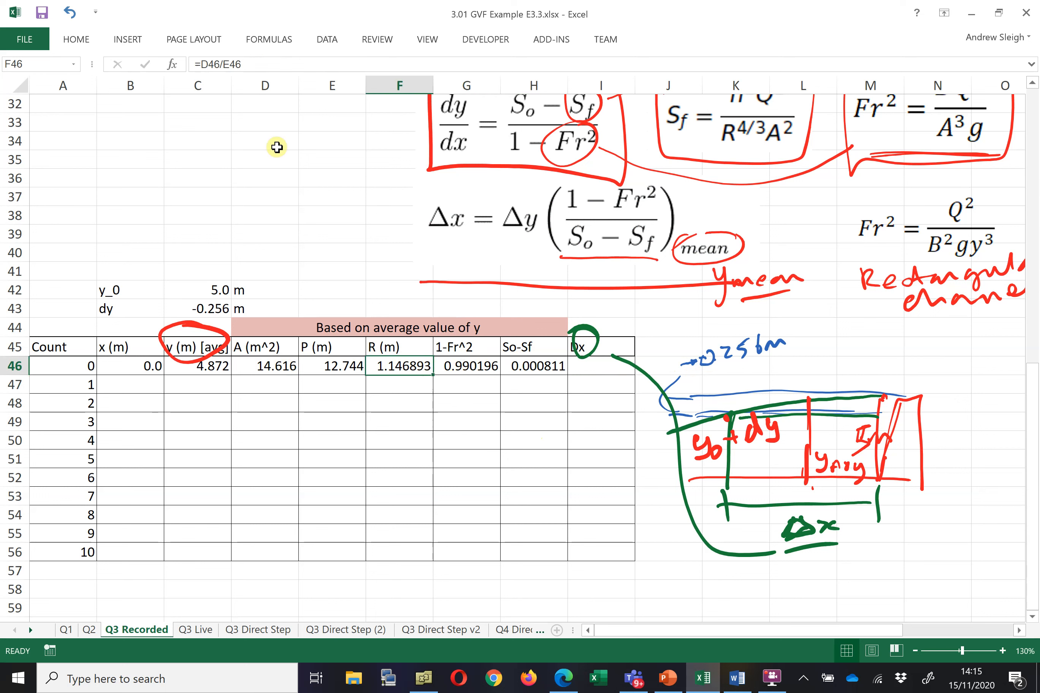
left_click(76, 40)
left_click(582, 103)
left_click(582, 103)
left_click(581, 103)
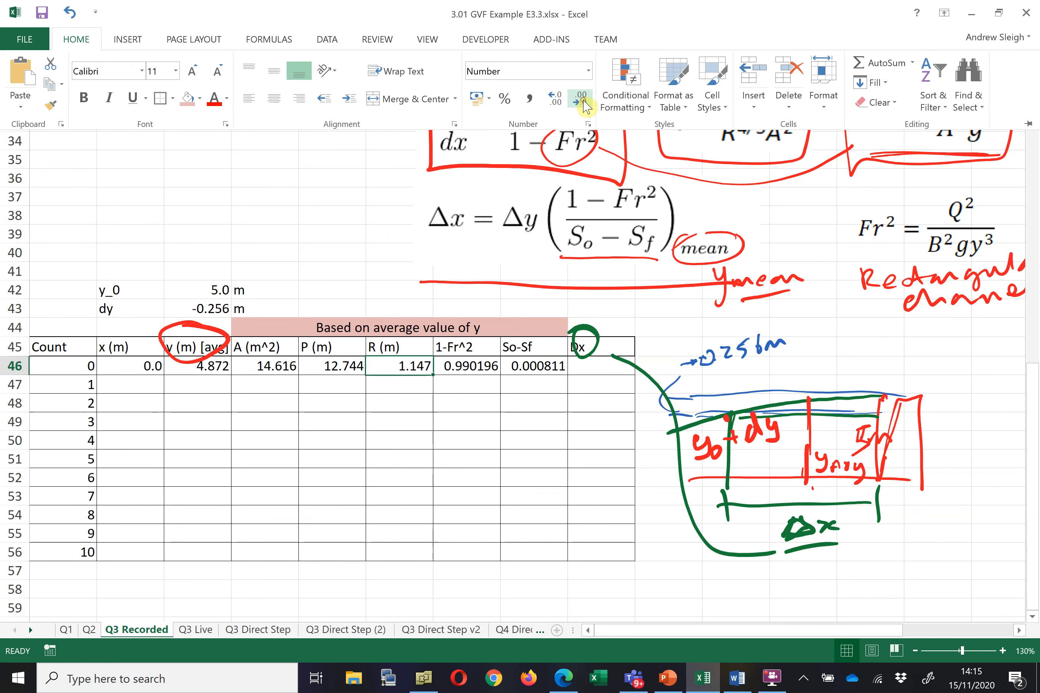
Reduce the 1-Fr^2 value in G46 to four decimal places
left_click(492, 367)
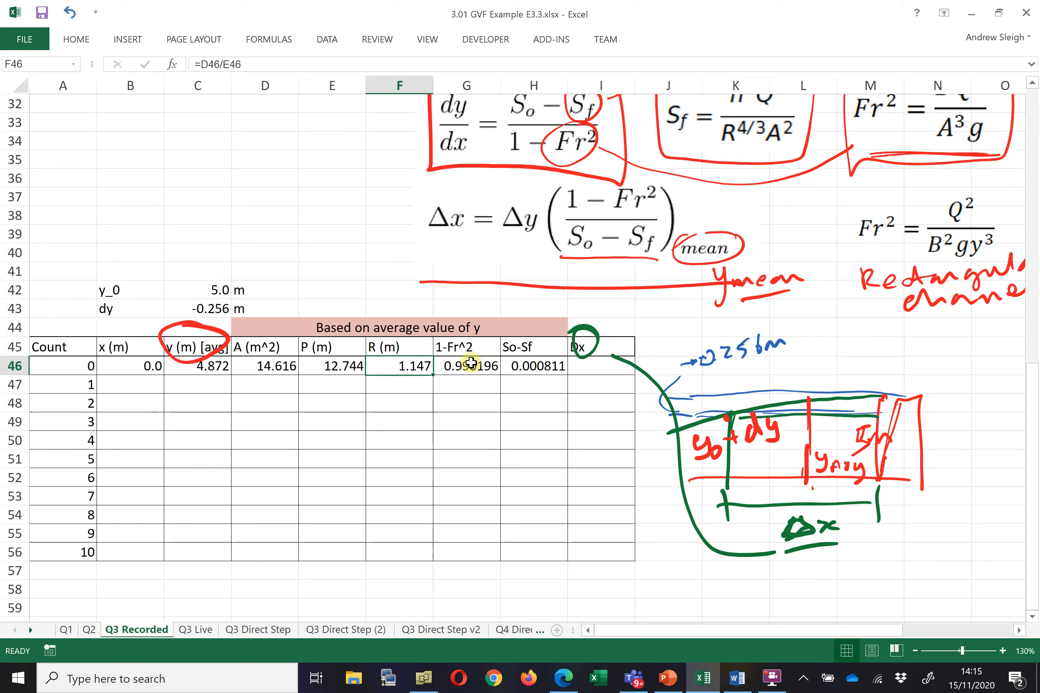
left_click(470, 364)
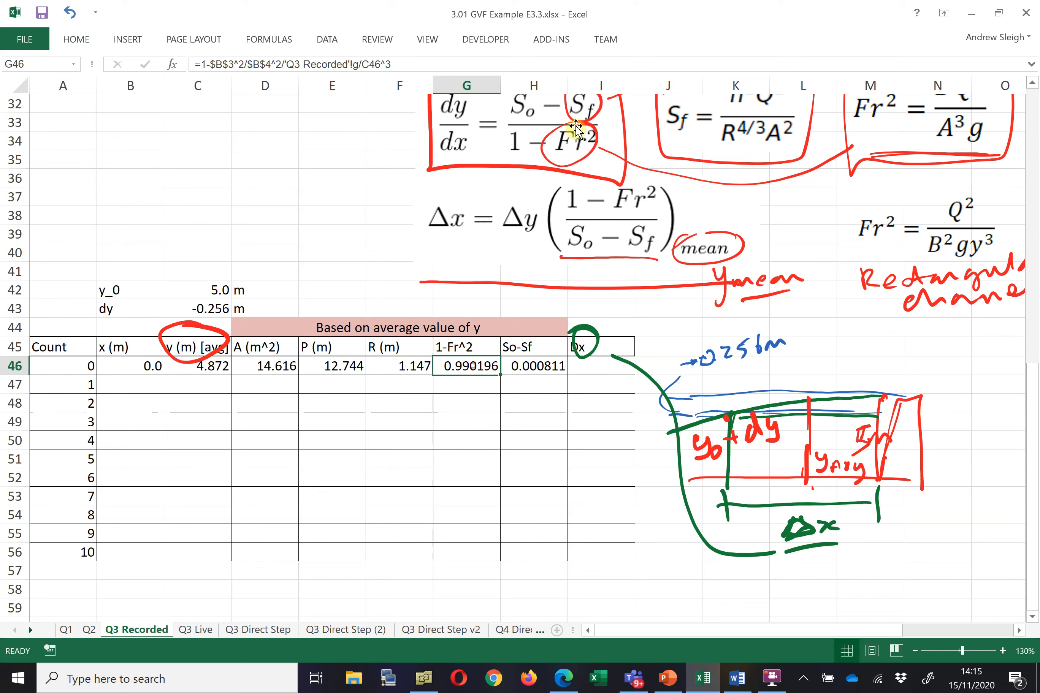
left_click(77, 40)
left_click(581, 101)
left_click(581, 101)
left_click(554, 368)
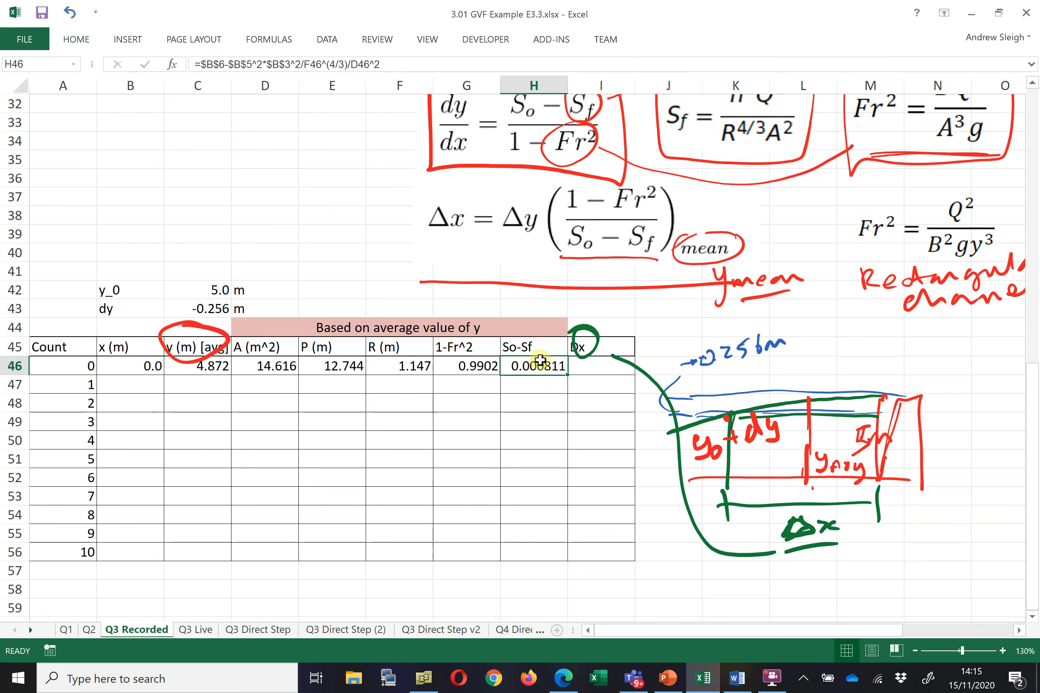
Format the So-Sf value in H46 as scientific notation with three decimal places
left_click(80, 42)
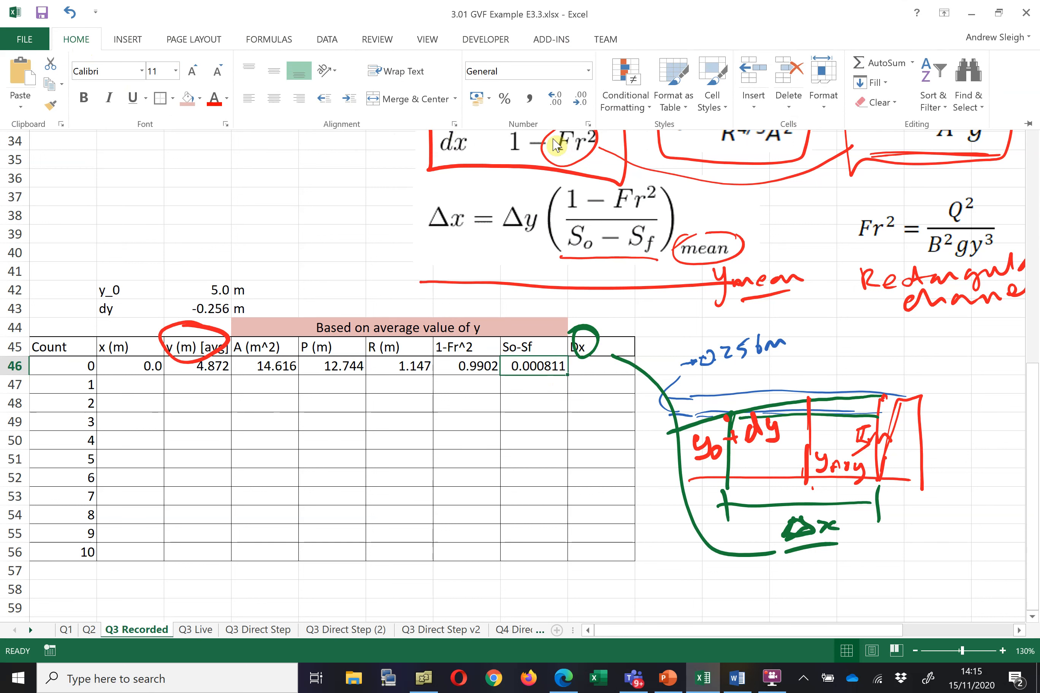
left_click(555, 99)
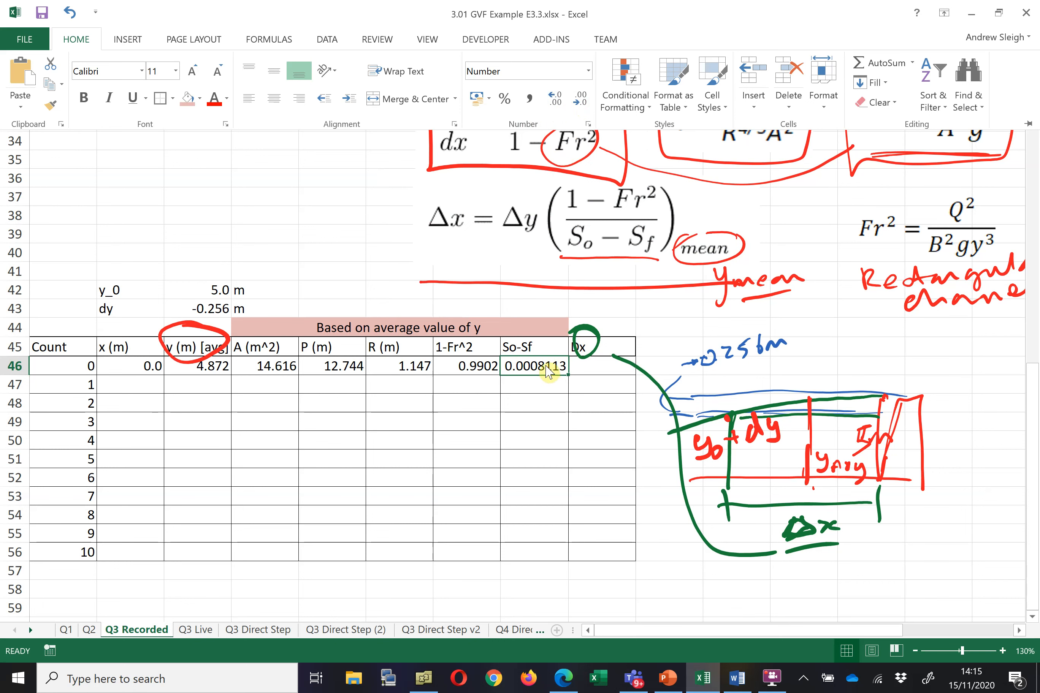
key("ctrl+F1")
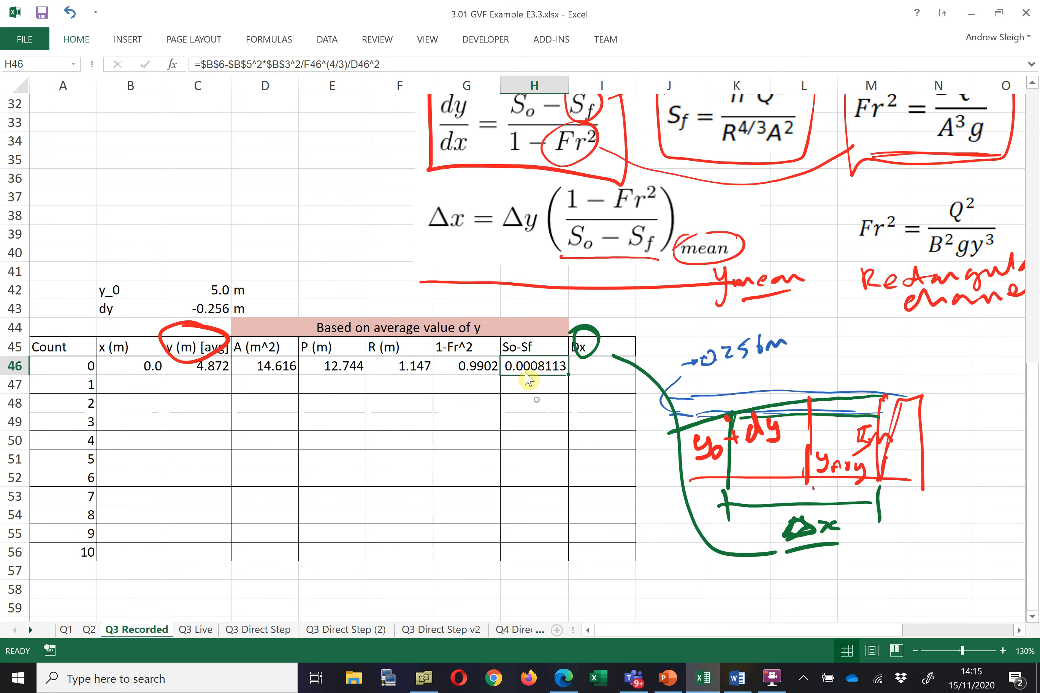
right_click(522, 368)
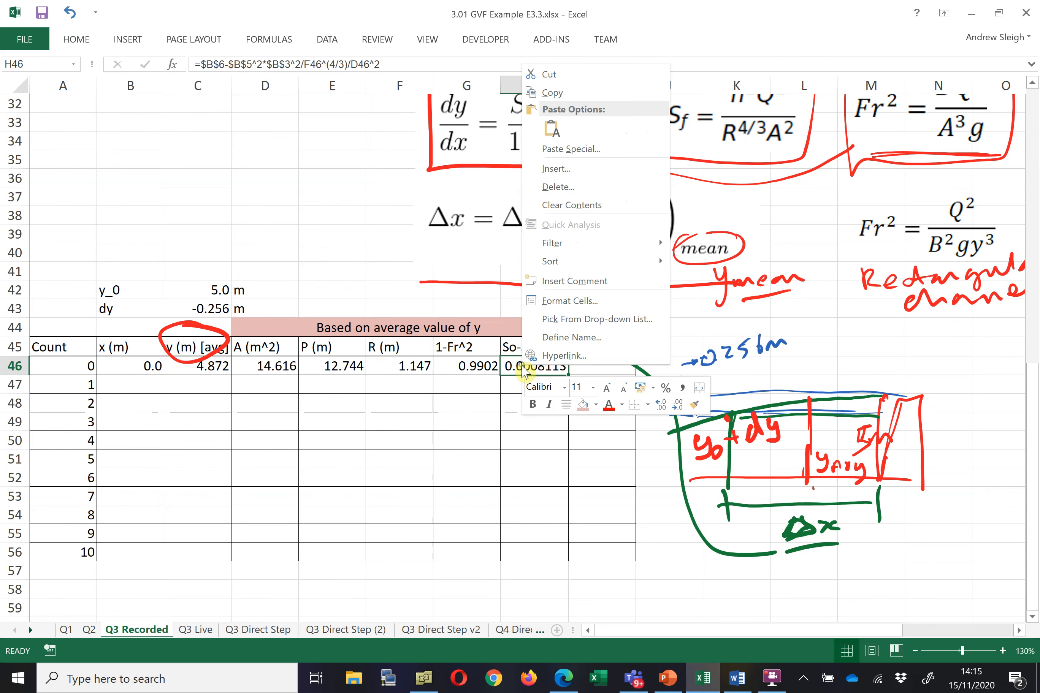
left_click(580, 302)
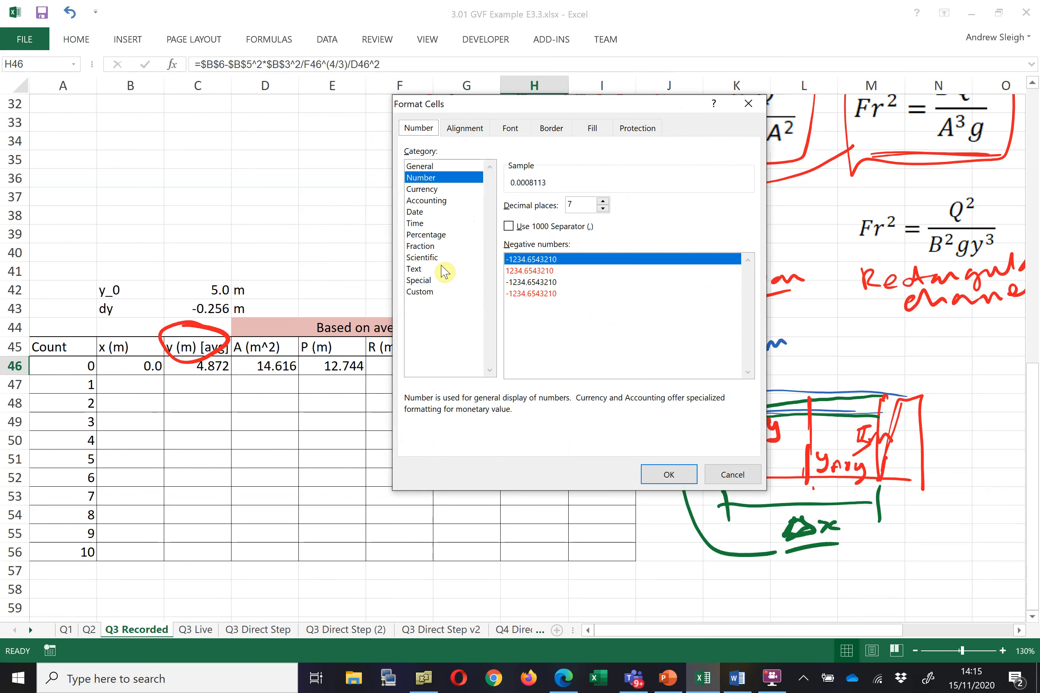
left_click(425, 258)
left_click(603, 209)
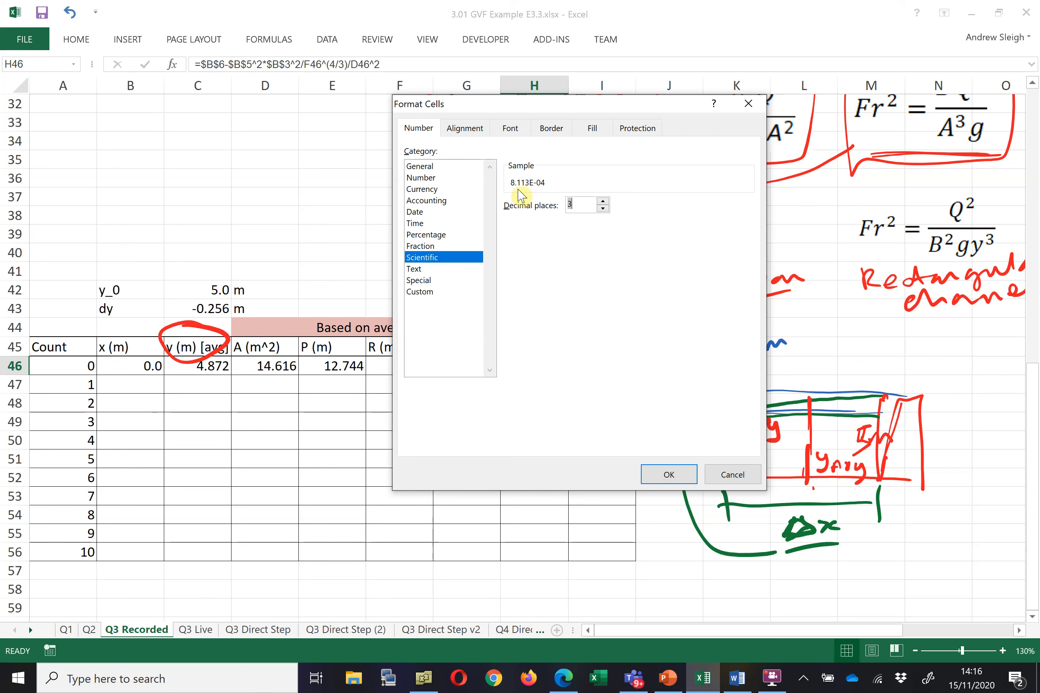
left_click(677, 477)
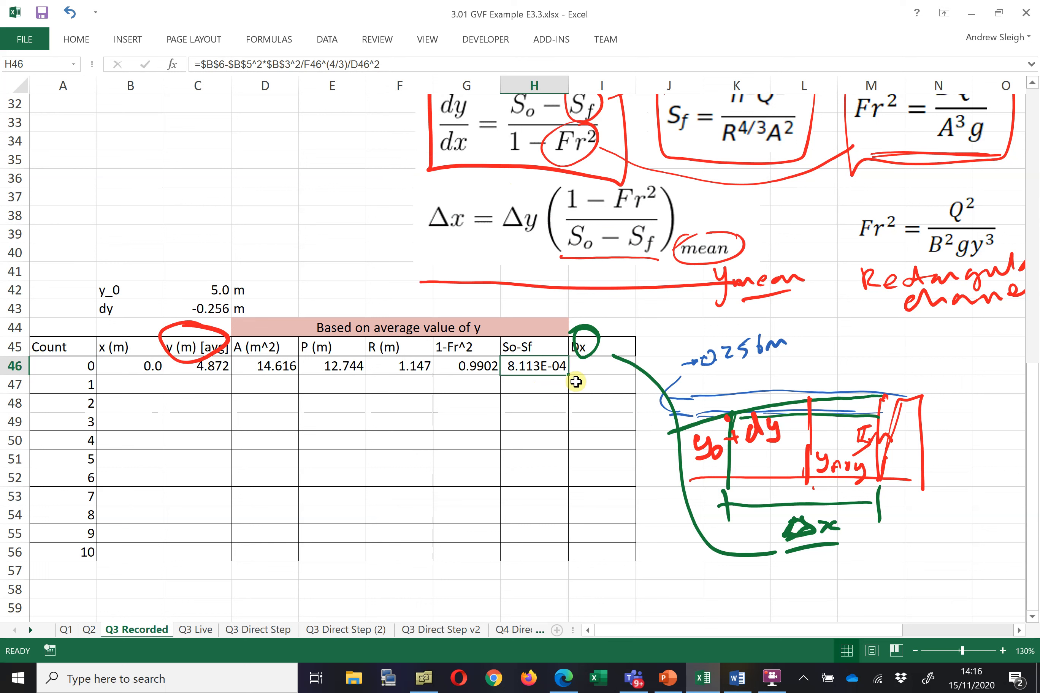
Compute Dx in I46 with =$C$43*G46/H46, multiplying dy by 1-Fr^2 divided by So-Sf
left_click(587, 370)
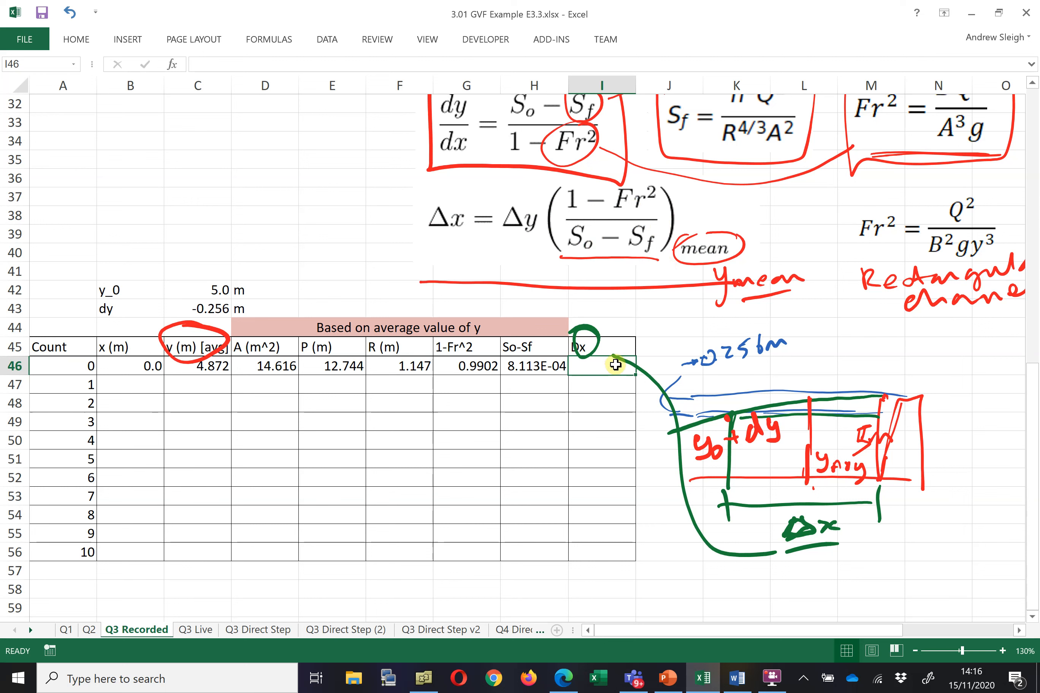
type("=")
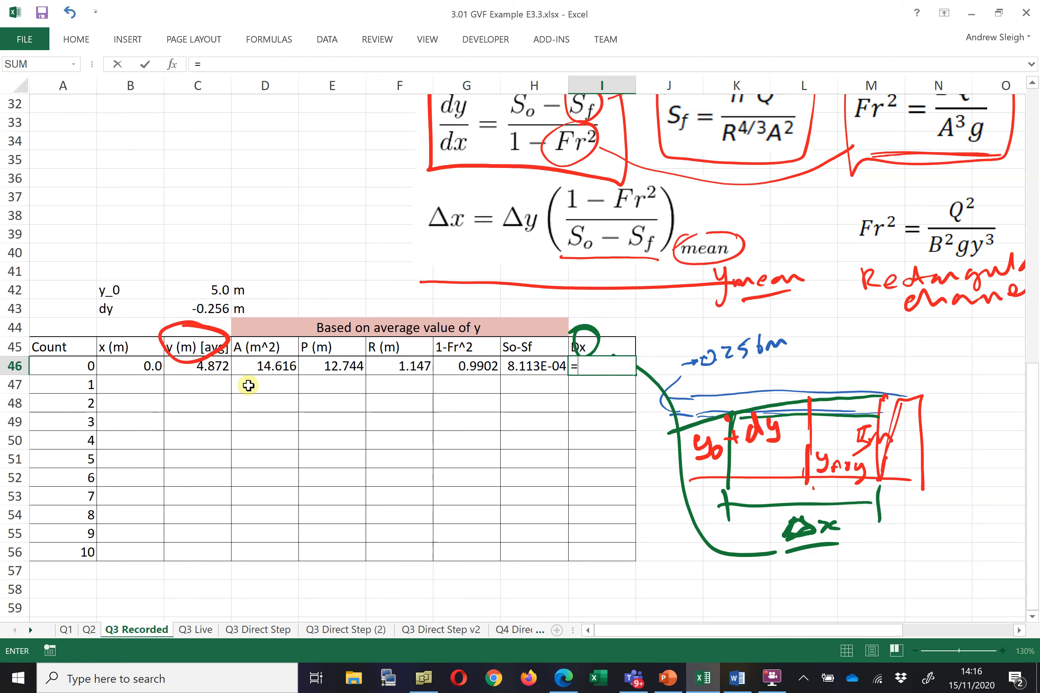
left_click(205, 308)
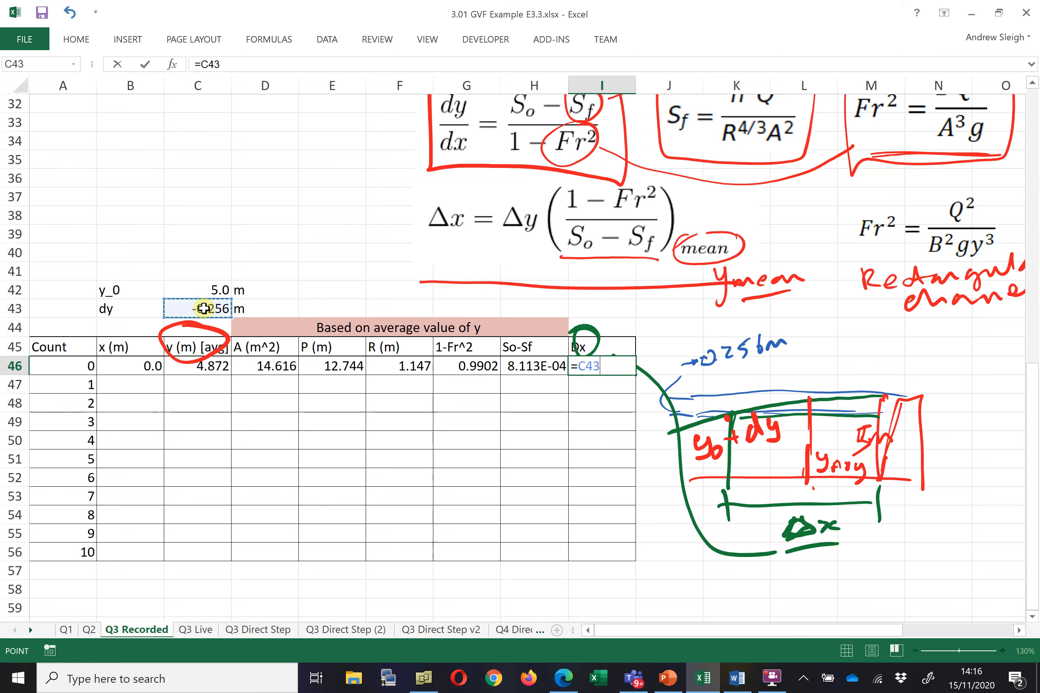
key("F4")
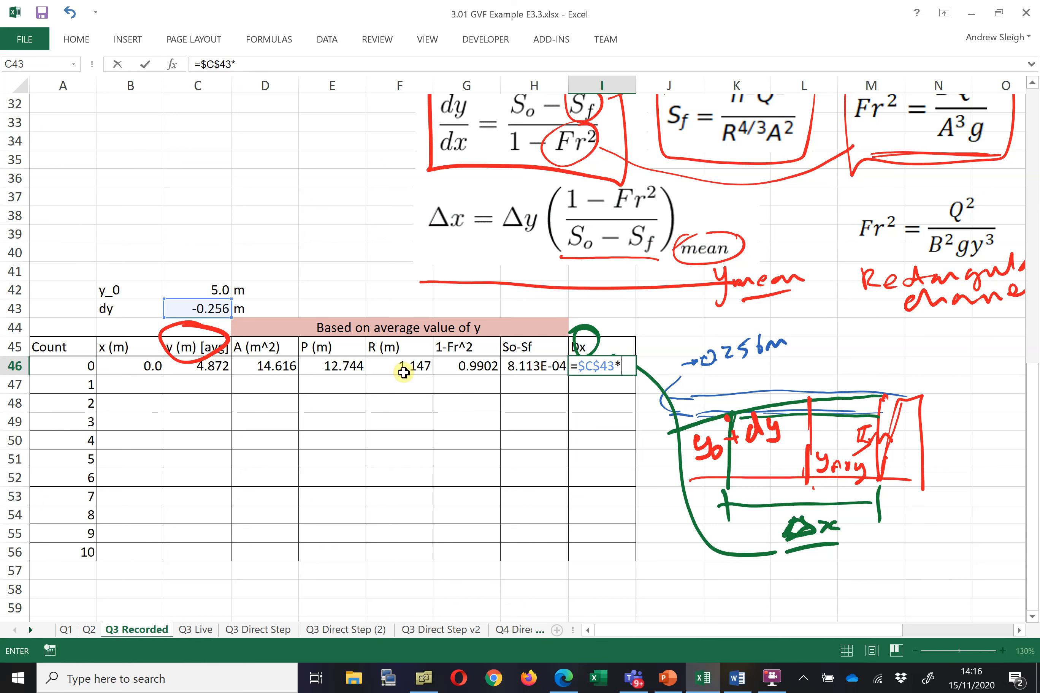
left_click(466, 367)
type("/")
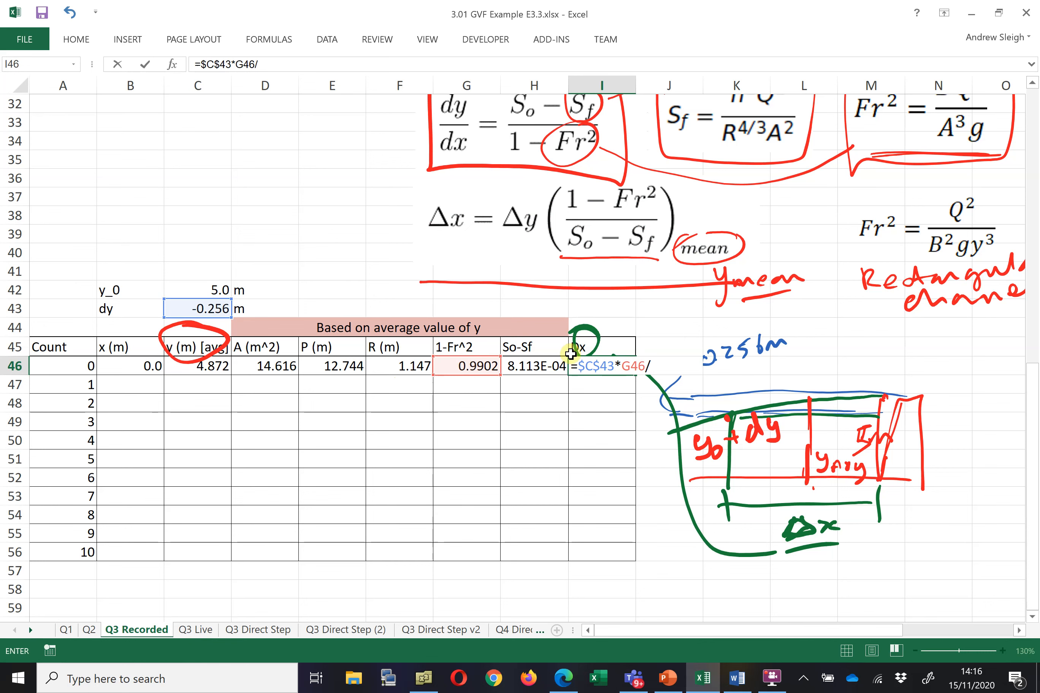
left_click(550, 369)
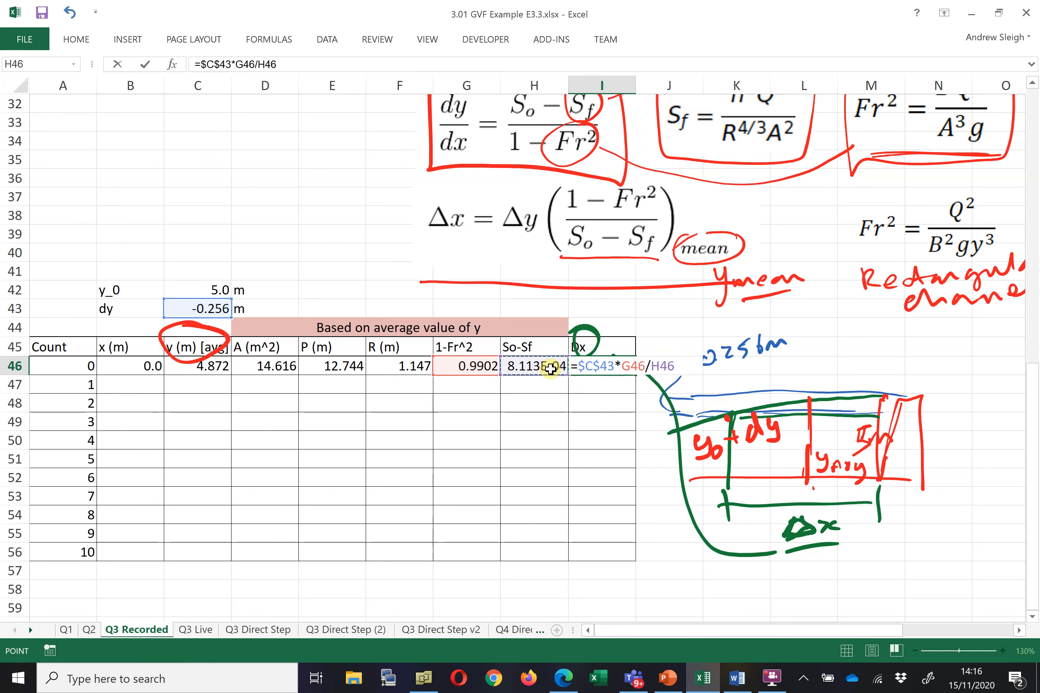
key("Return")
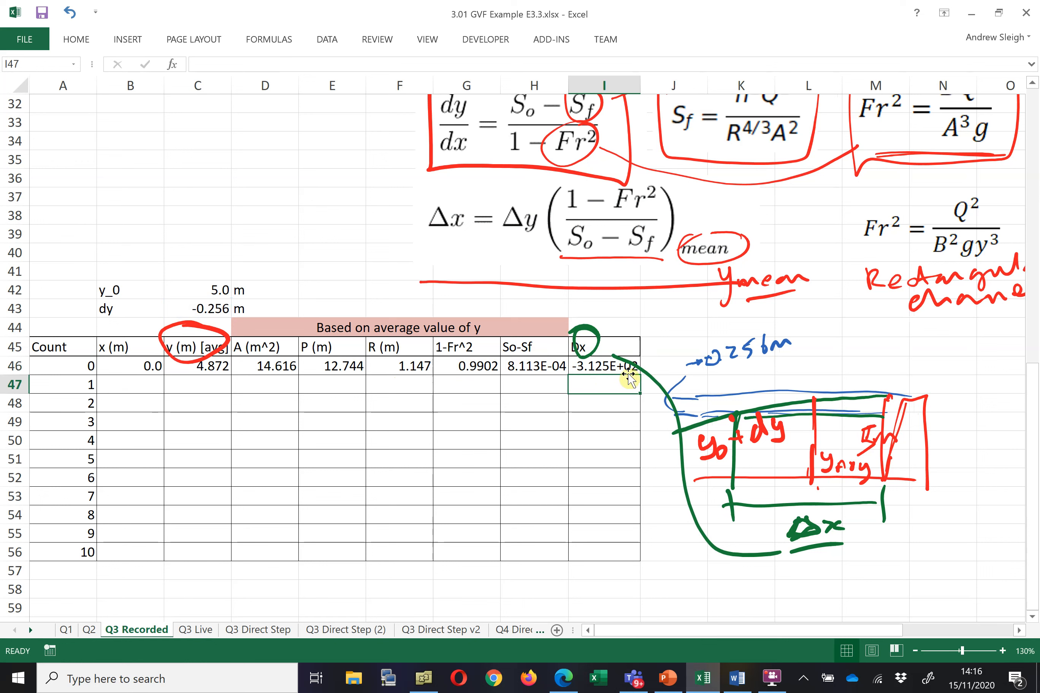
Format the Dx value in I46 as a number with one decimal place
left_click(592, 366)
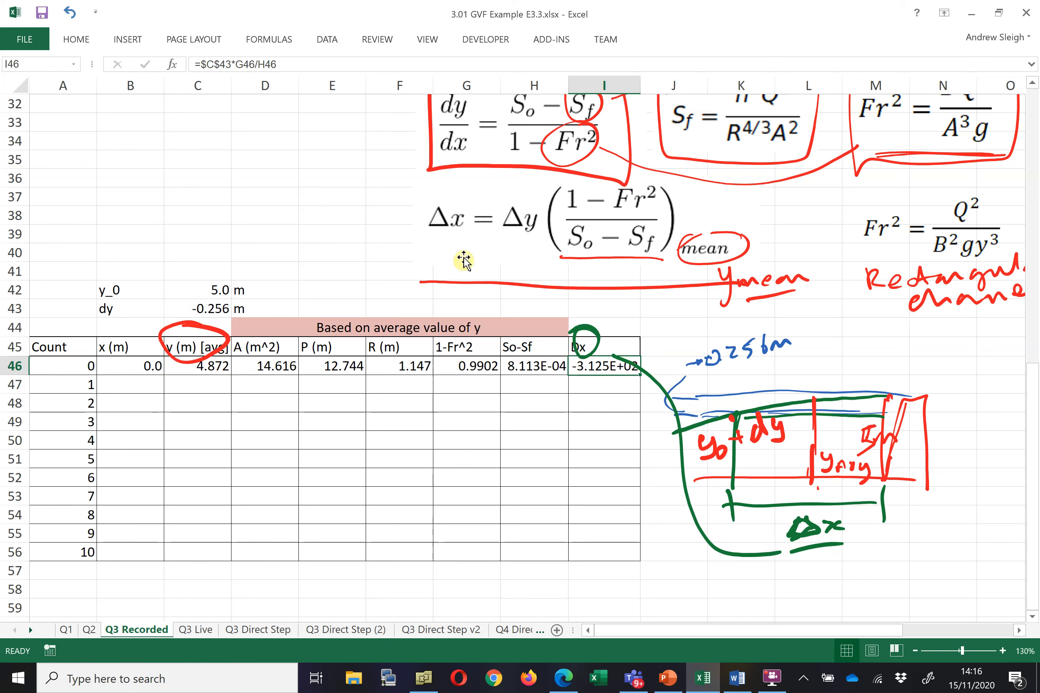
right_click(595, 368)
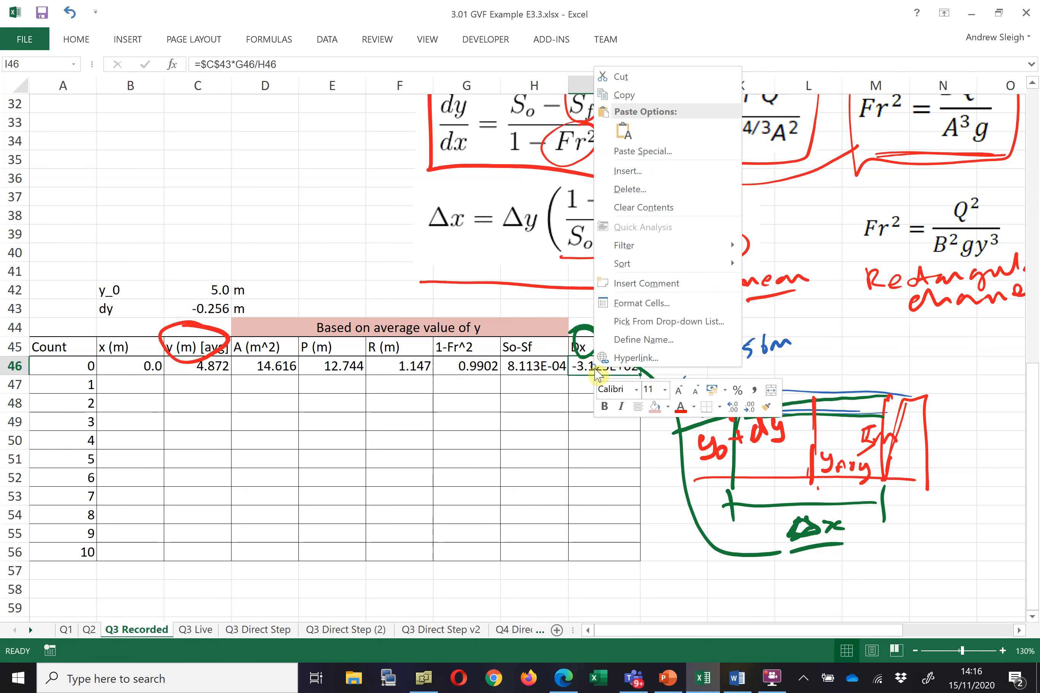
left_click(655, 303)
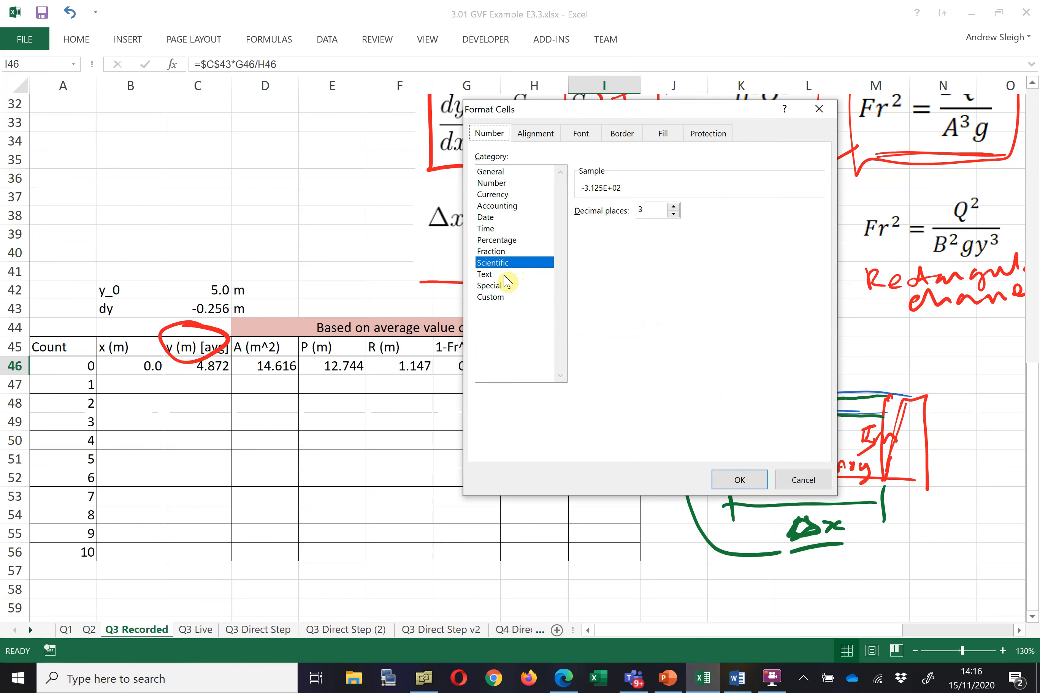
left_click(491, 172)
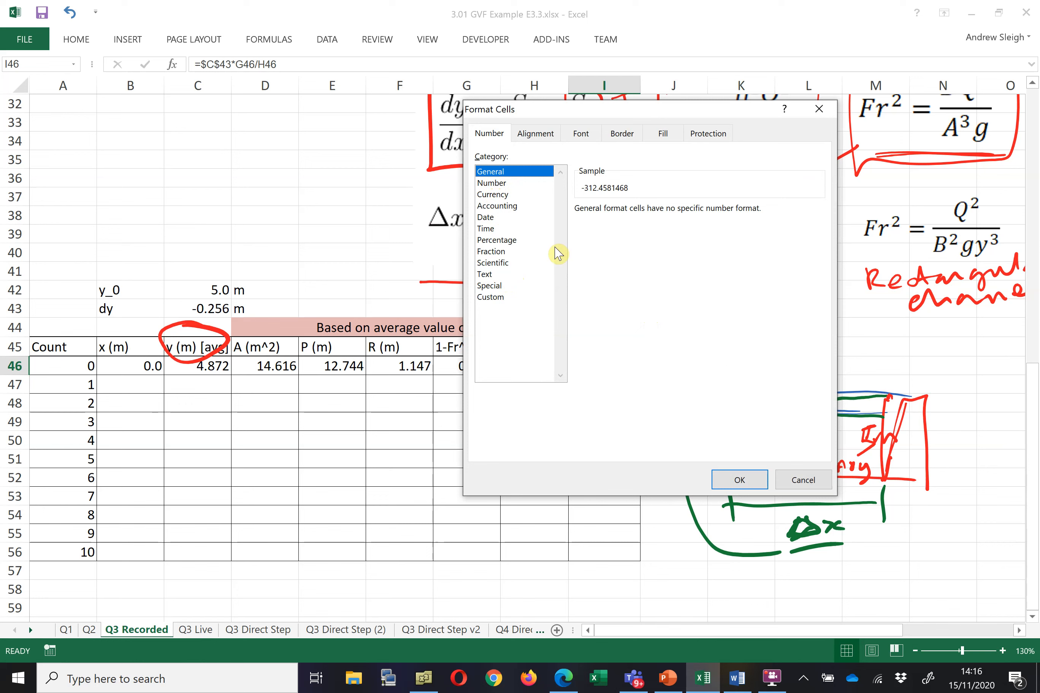
left_click(741, 481)
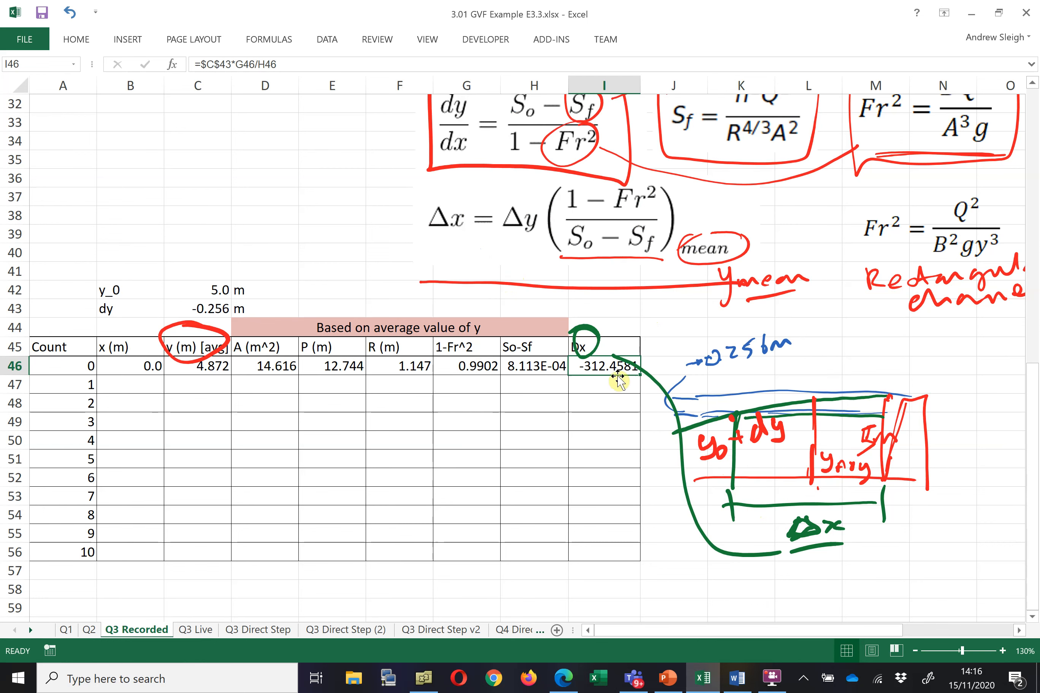
left_click(76, 39)
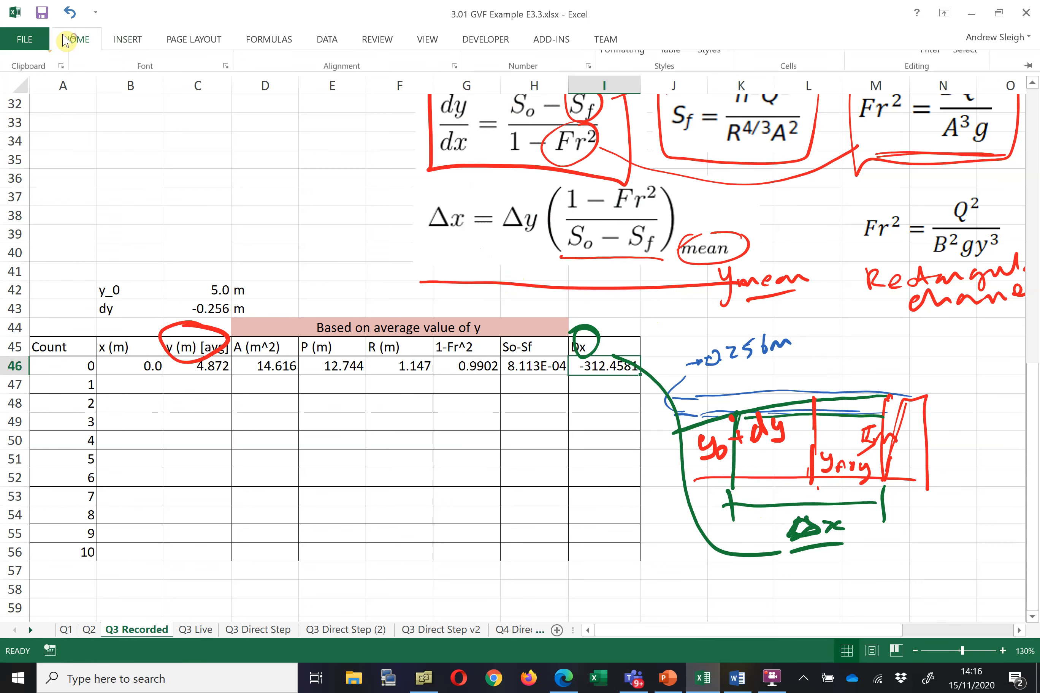
left_click(555, 99)
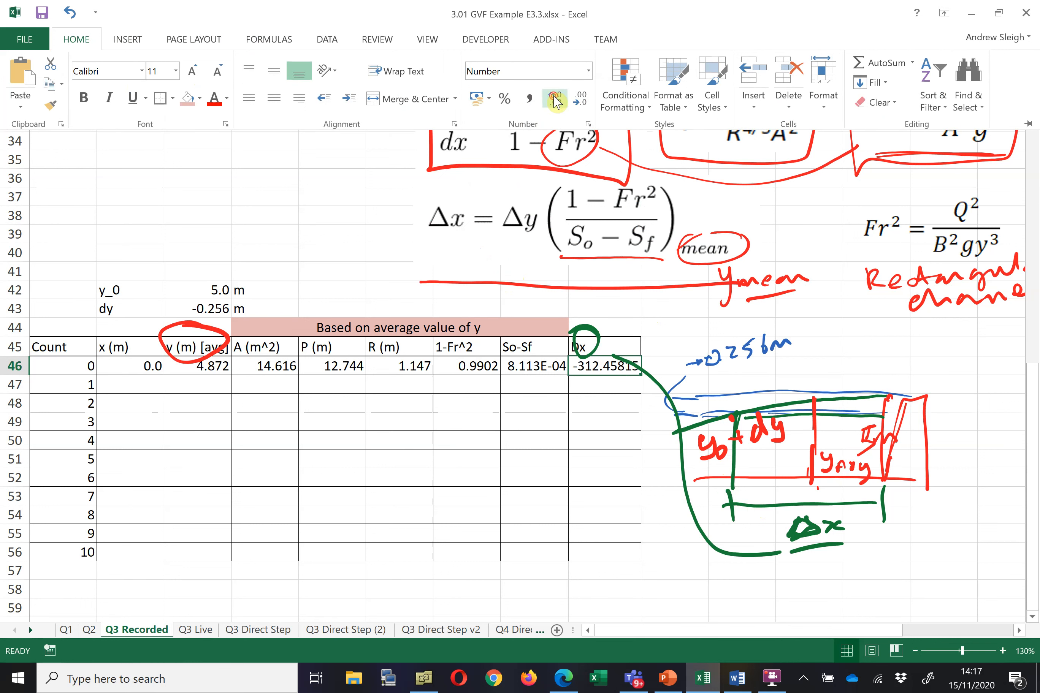
left_click(591, 104)
left_click(592, 104)
left_click(592, 104)
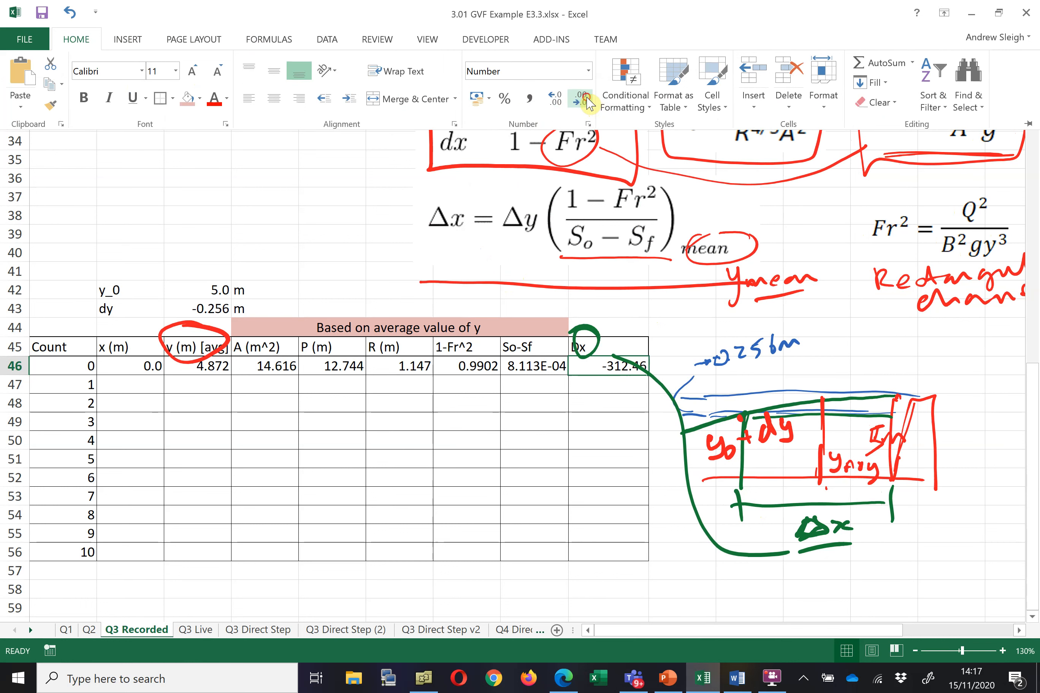
left_click(592, 104)
left_click(591, 103)
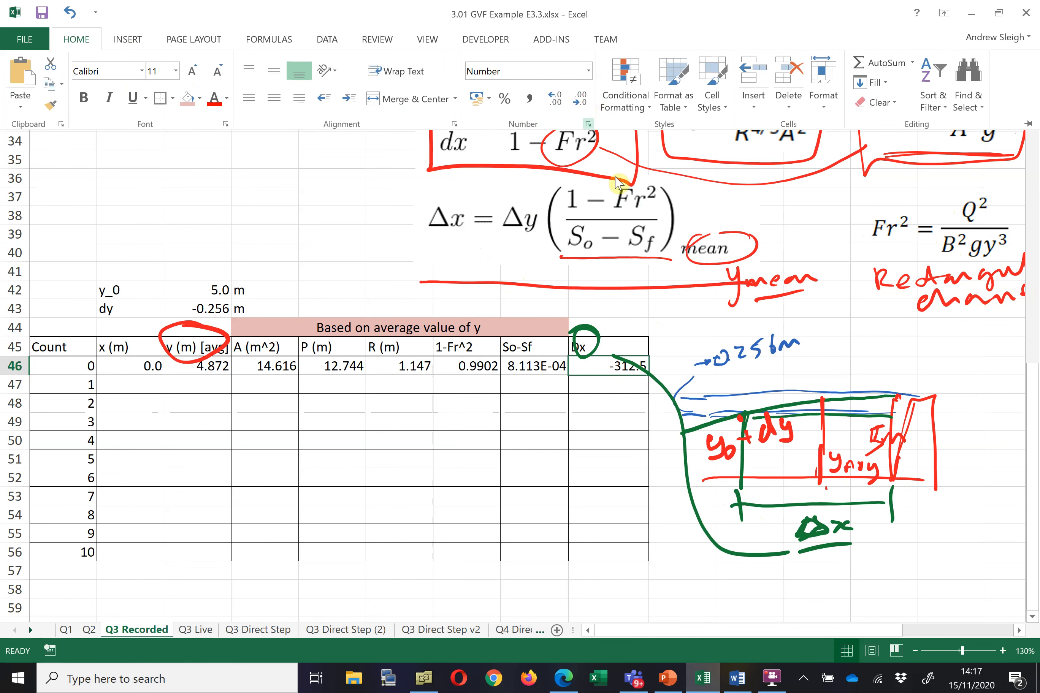
Delete the green ink curve drawn from the Dx header down beside the table
left_click(662, 380)
left_click(660, 386)
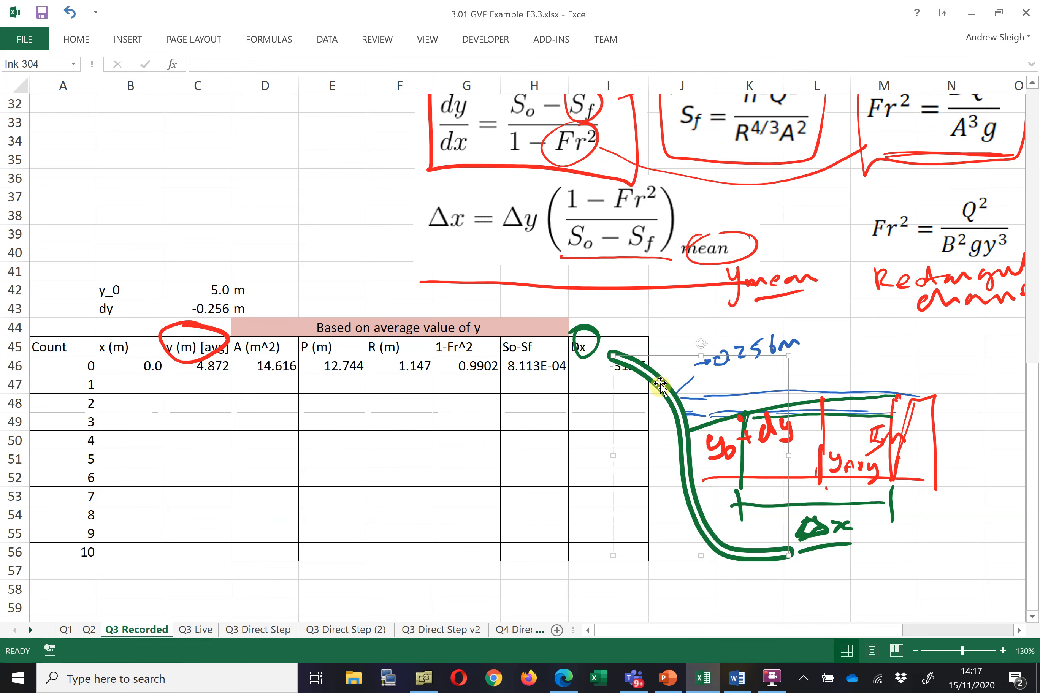
key("Delete")
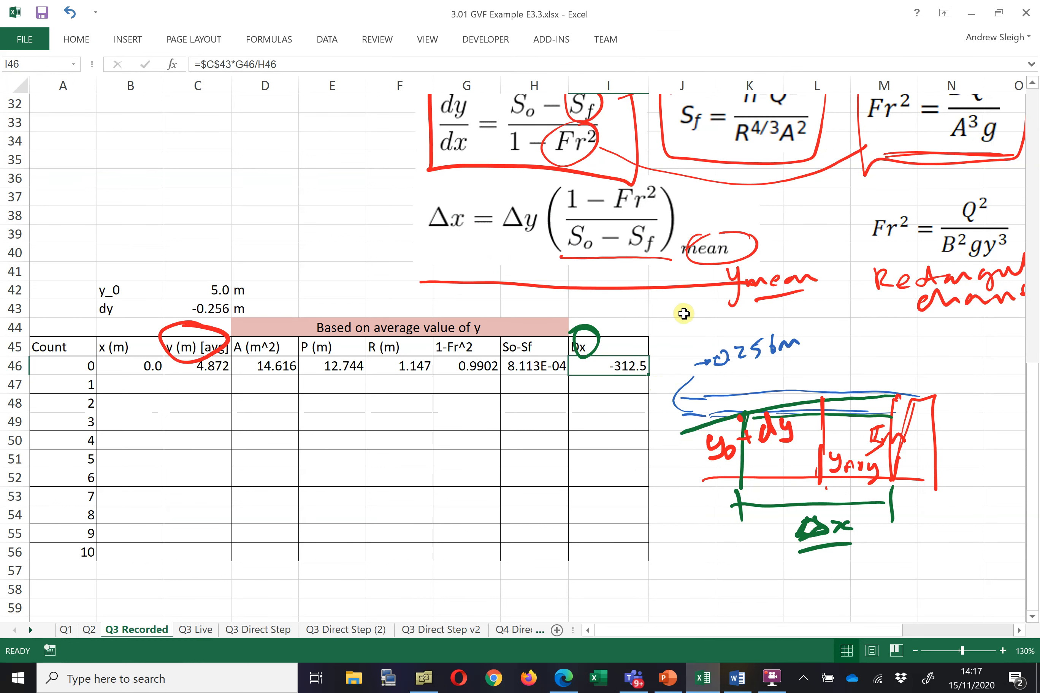
left_click(685, 316)
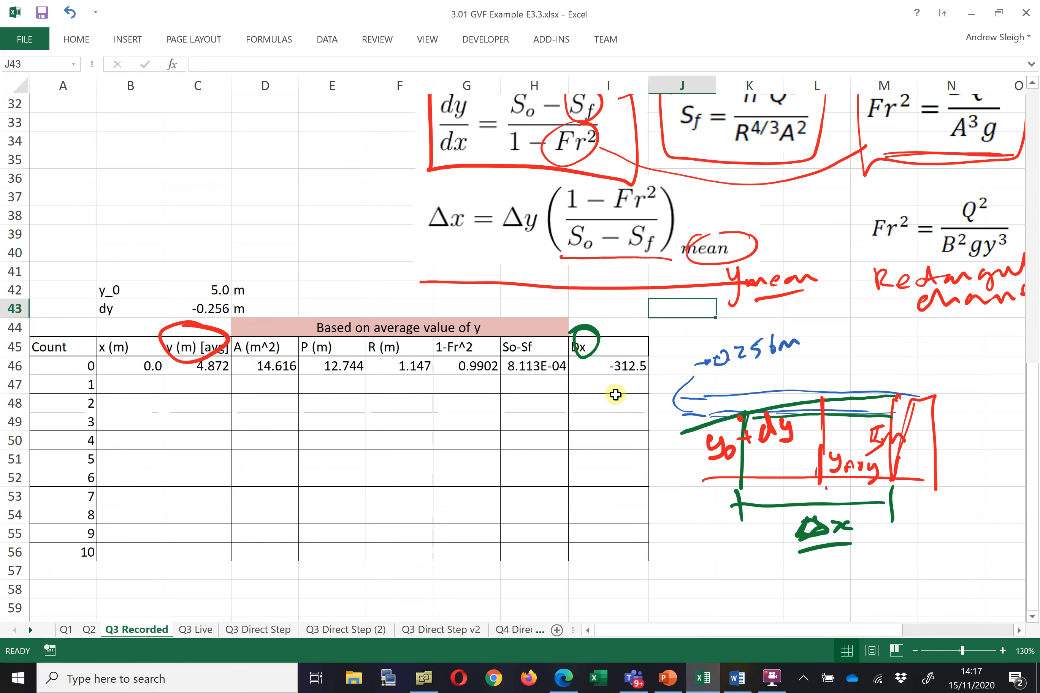
Compute the next distance in B47 with =B46+I46, adding Dx to the previous x
left_click(141, 382)
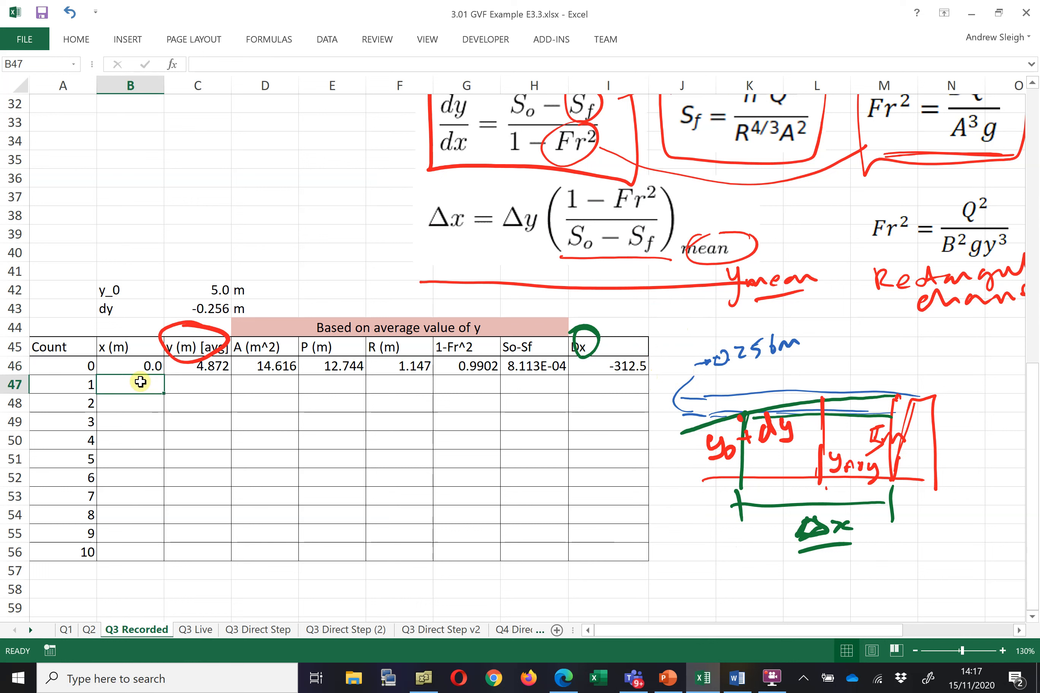
type("=")
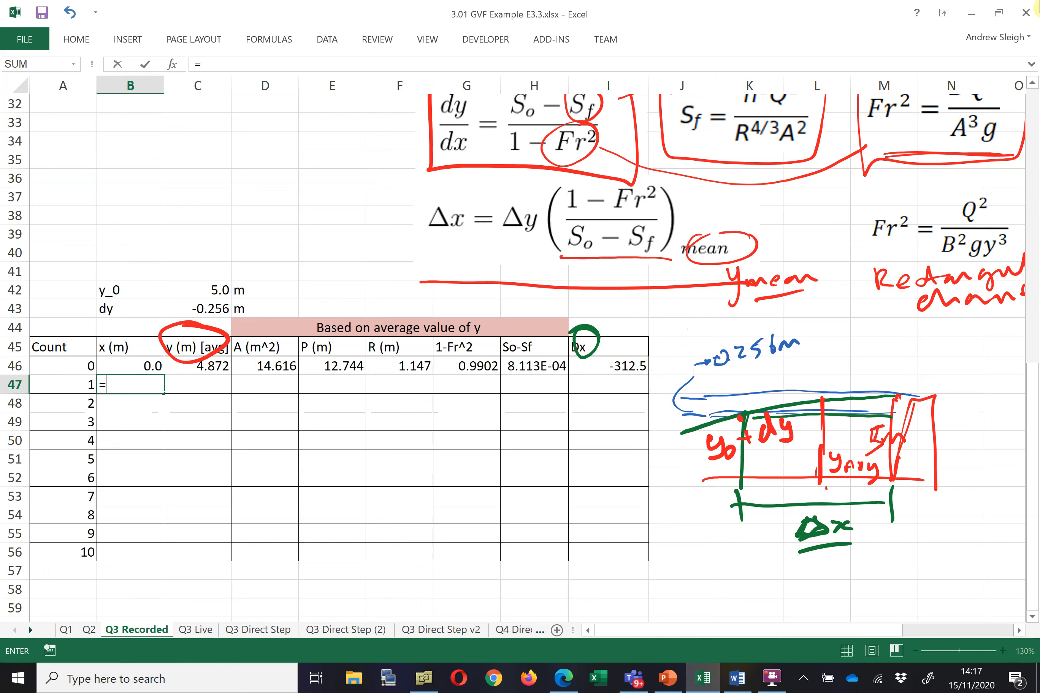
left_click(130, 369)
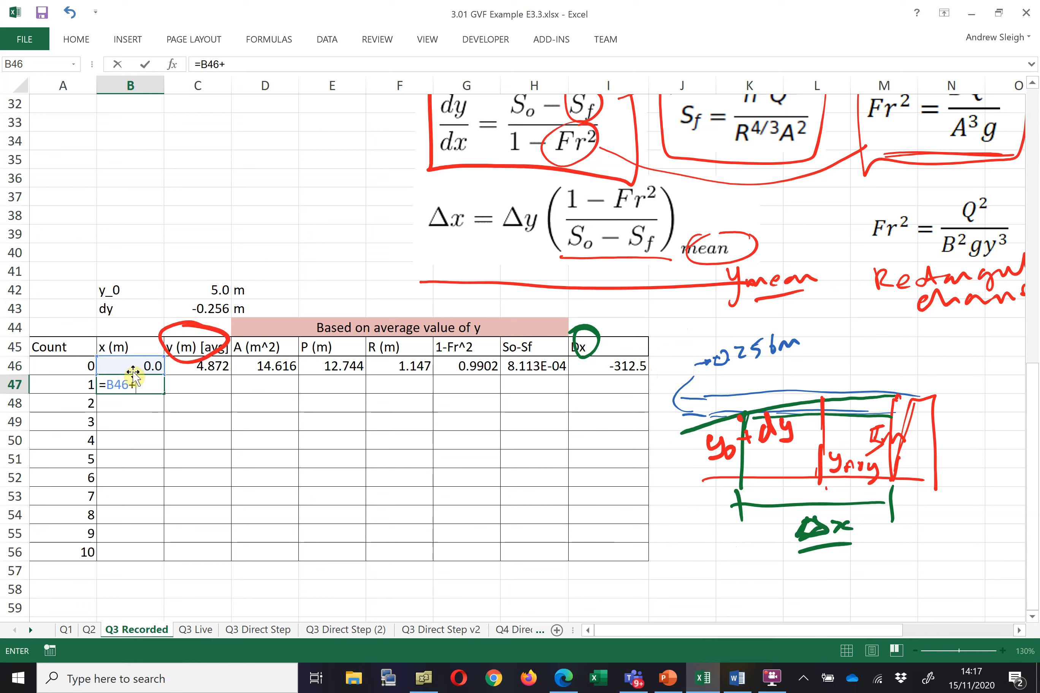
type("+")
left_click(613, 367)
key("Return")
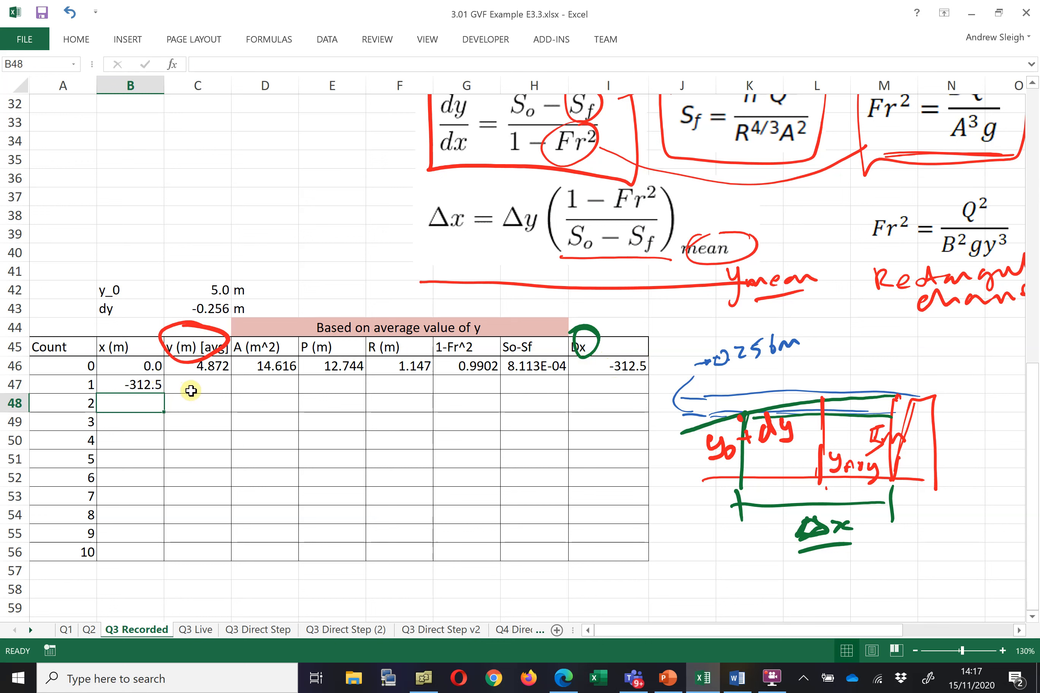
left_click(192, 388)
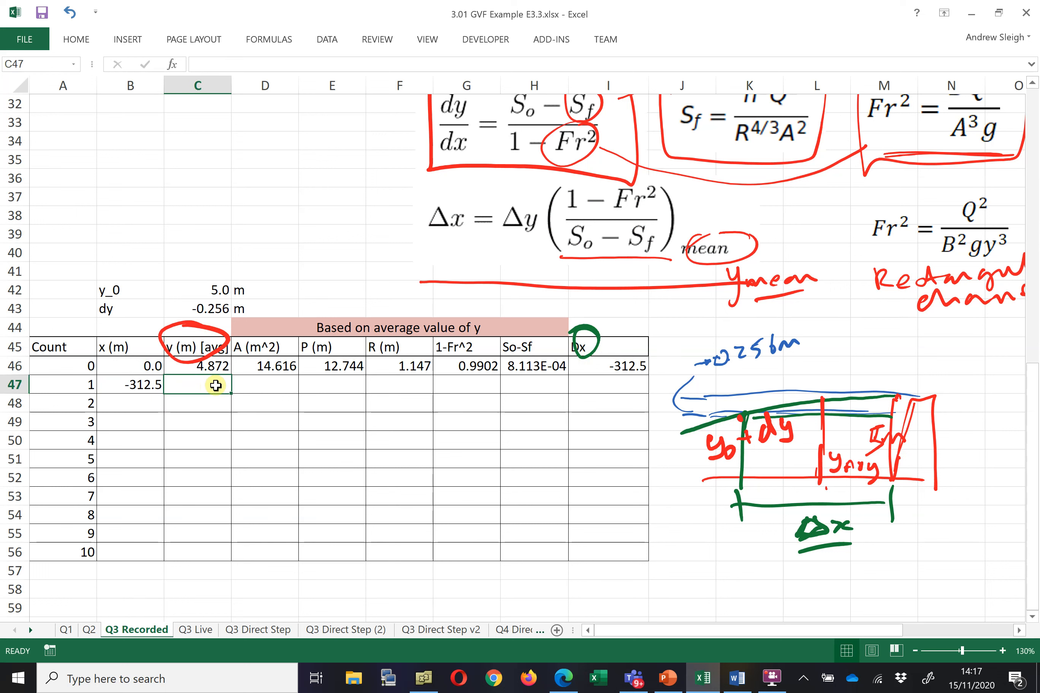
type("=")
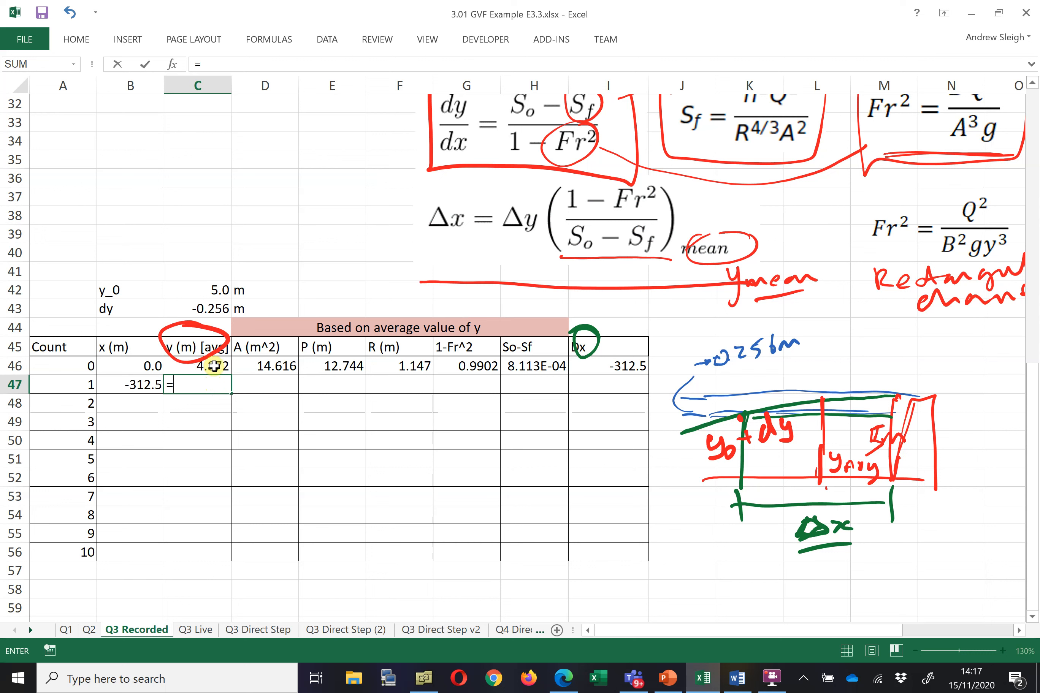
left_click(214, 366)
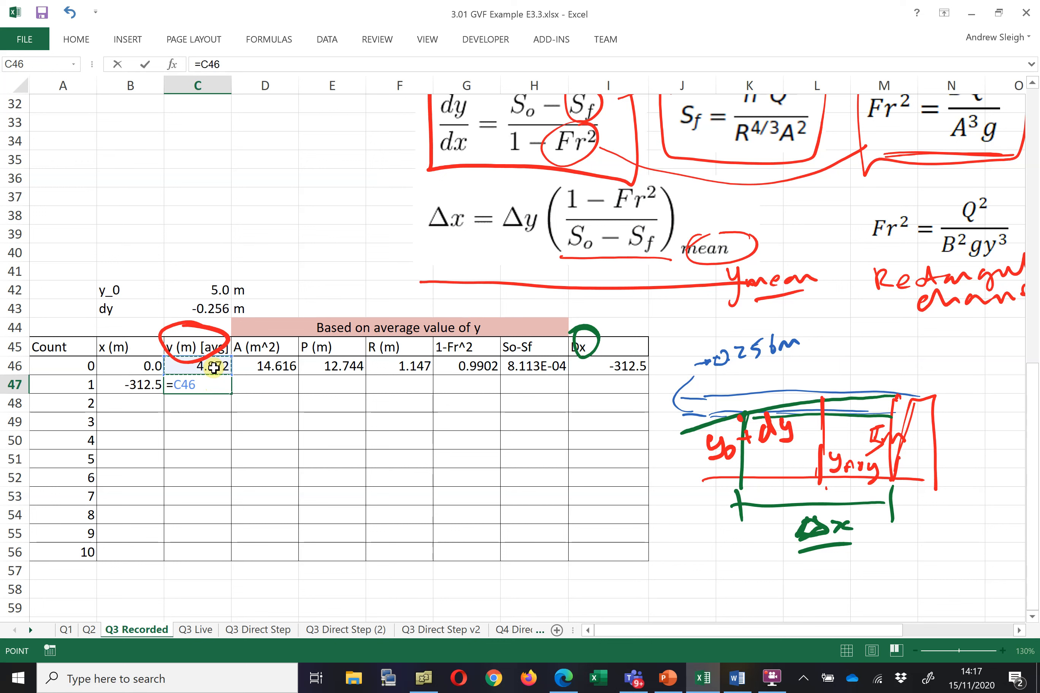
left_click(216, 311)
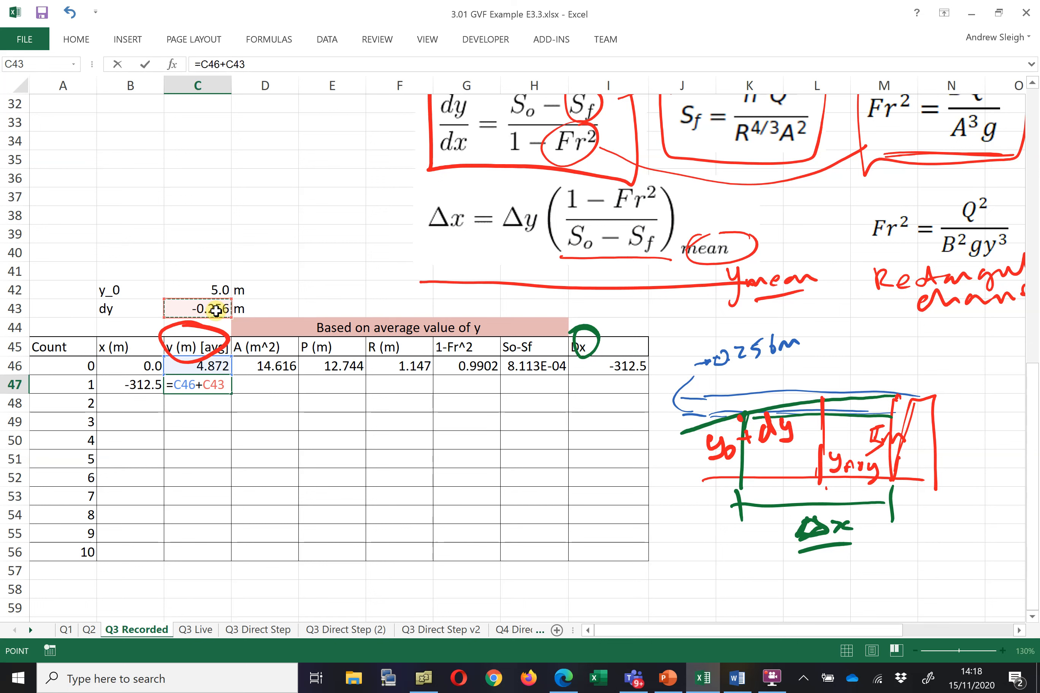
key("F4")
left_click(654, 39)
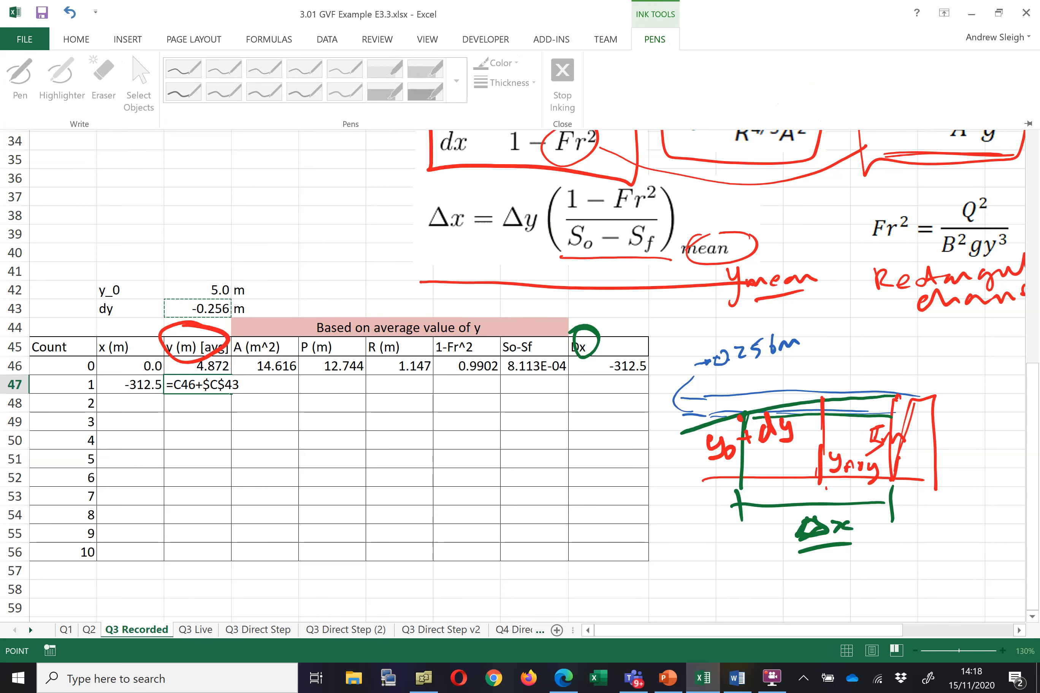
left_click(654, 38)
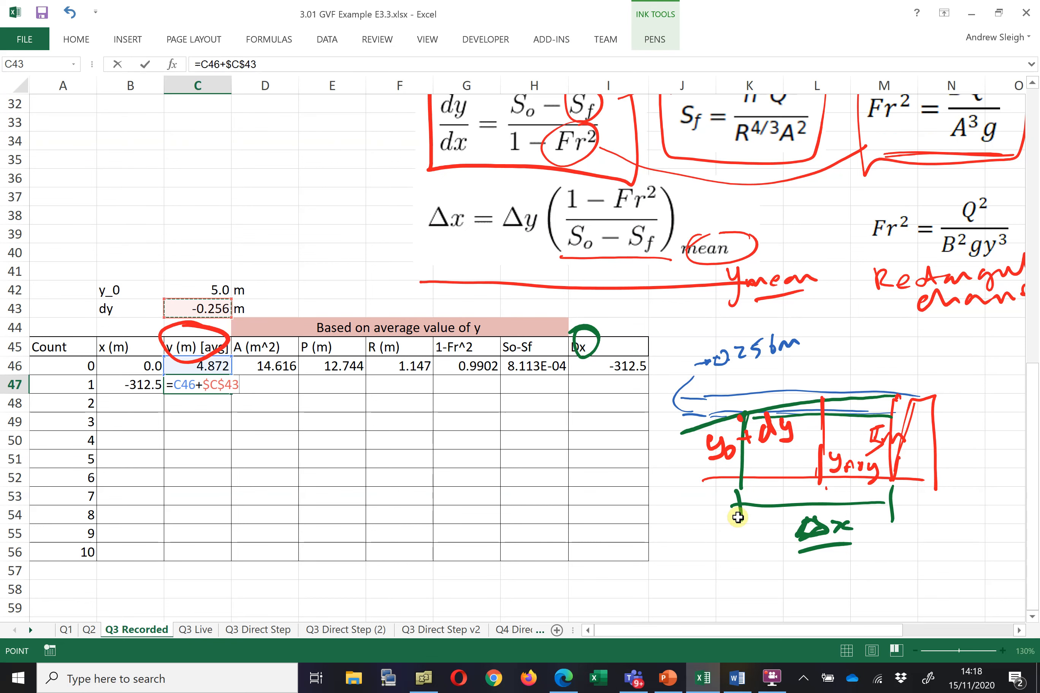
key("Escape")
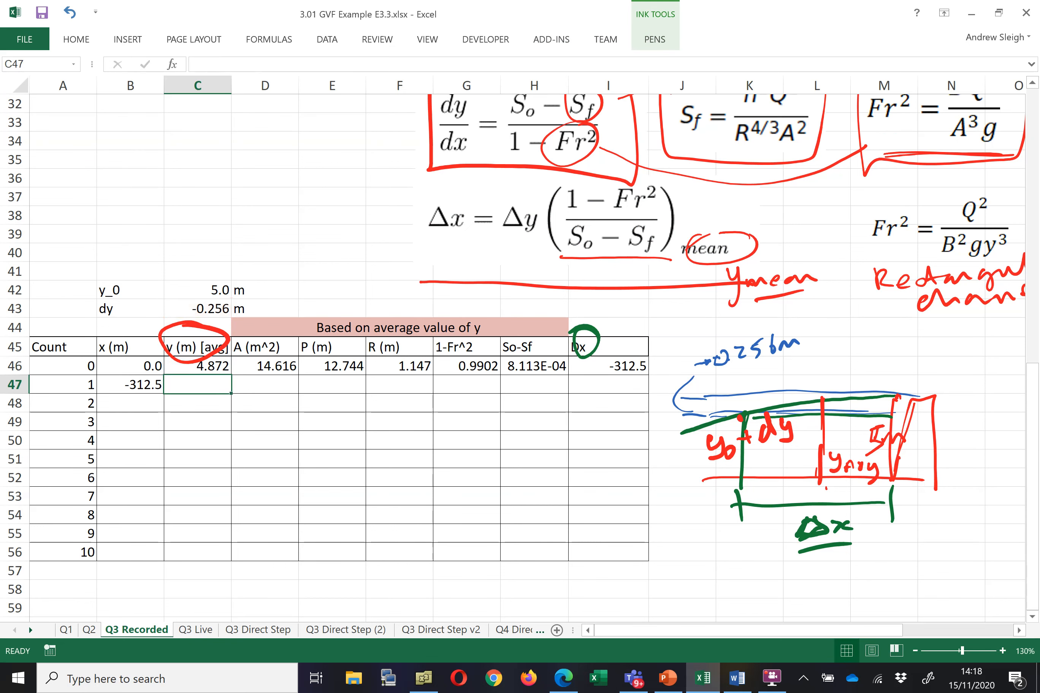
Draw a blue ink water line with a yavg label on the channel sketch beside the table
left_click(739, 517)
left_click(652, 39)
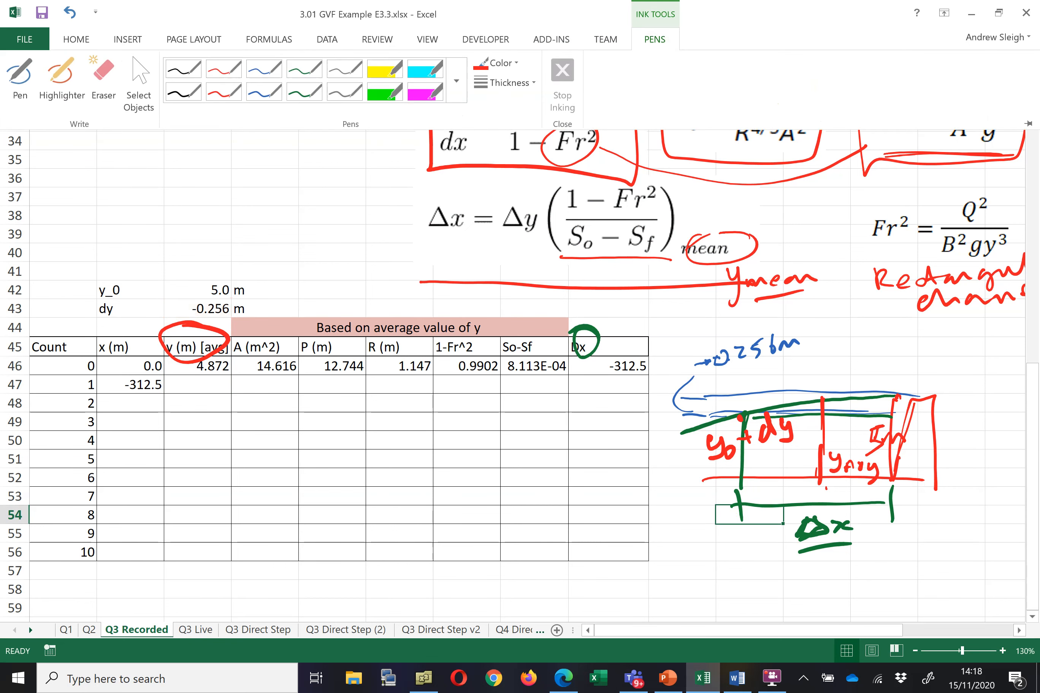
left_click(265, 92)
left_click_drag(816, 484, 658, 488)
mouse_move(661, 438)
left_mouse_down()
mouse_move(653, 487)
mouse_move(680, 458)
mouse_move(683, 466)
left_mouse_up()
left_click_drag(685, 456, 697, 455)
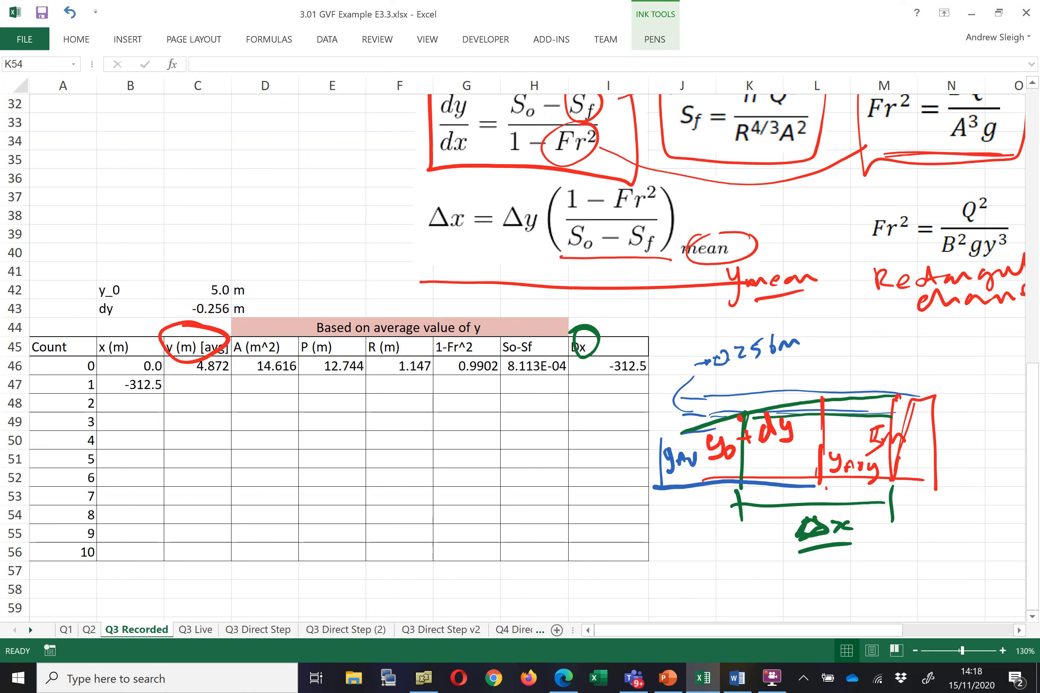
Compute the next depth in C47 with =C46+$C$43, adding the absolute dy to the previous y
left_click(210, 381)
left_click(656, 40)
left_click(425, 137)
left_click(191, 387)
type("=")
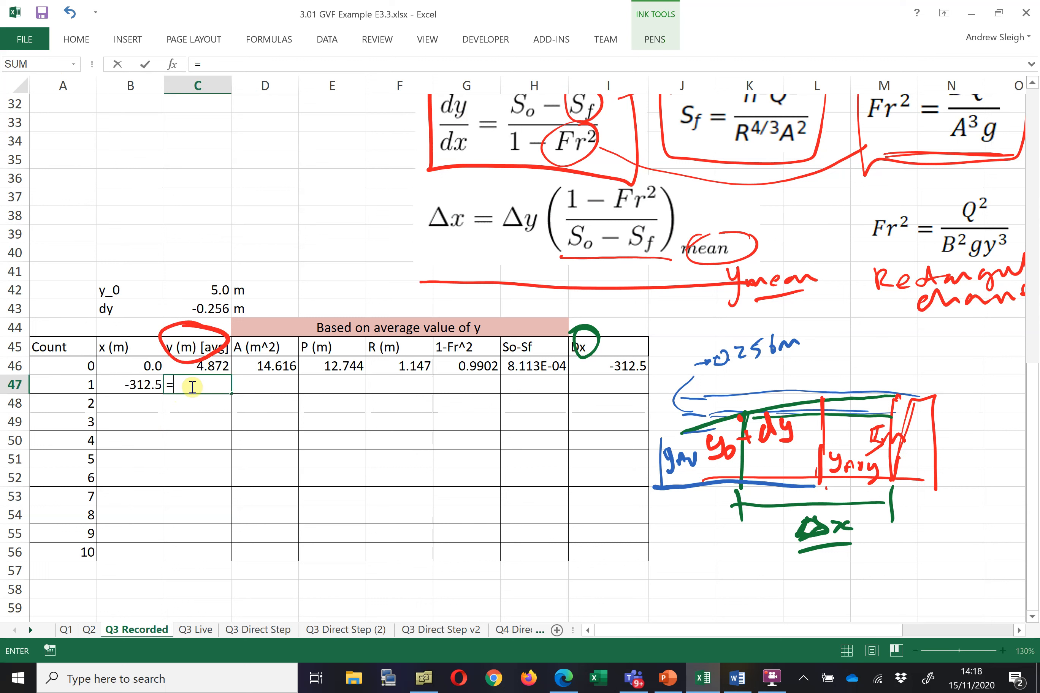
left_click(217, 367)
type("+")
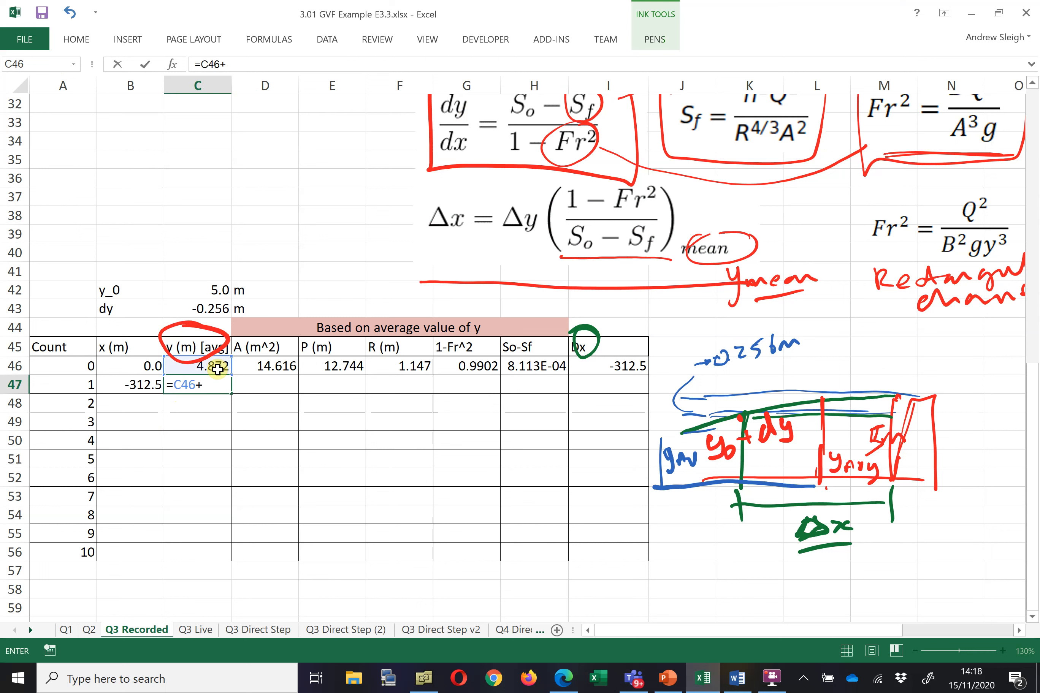
left_click(215, 309)
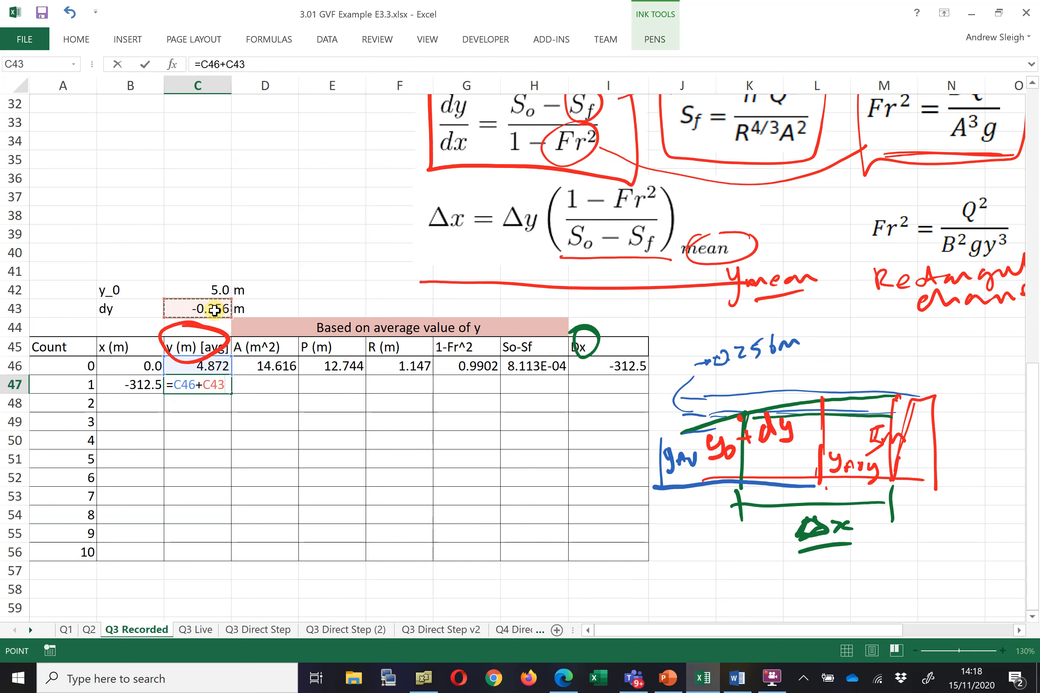
key("F4")
key("Return")
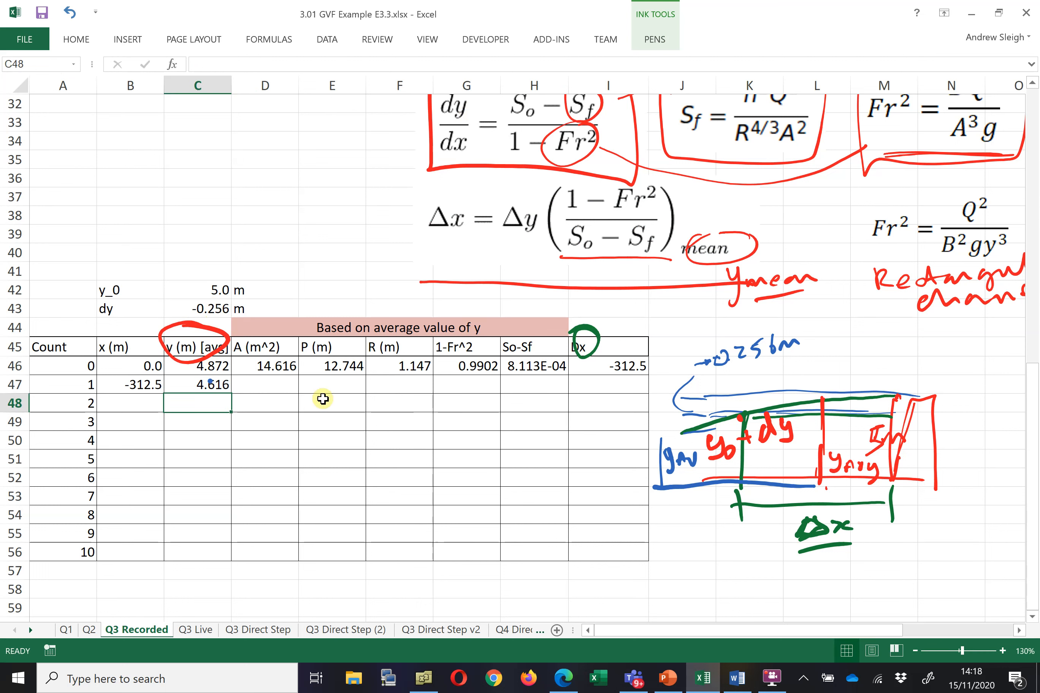
Fill the row 46 formulas down through row 56 across columns B to I for all ten counts
left_click(275, 366)
left_click_drag(309, 372, 651, 393)
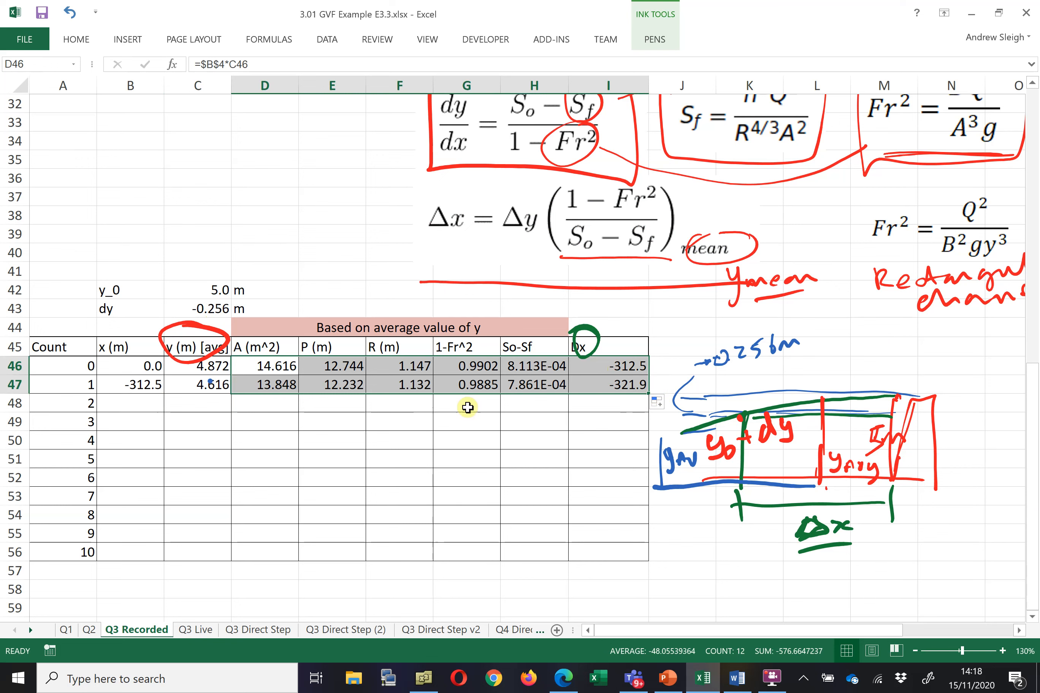
left_click(137, 397)
left_click(130, 385)
left_click_drag(130, 385, 651, 557)
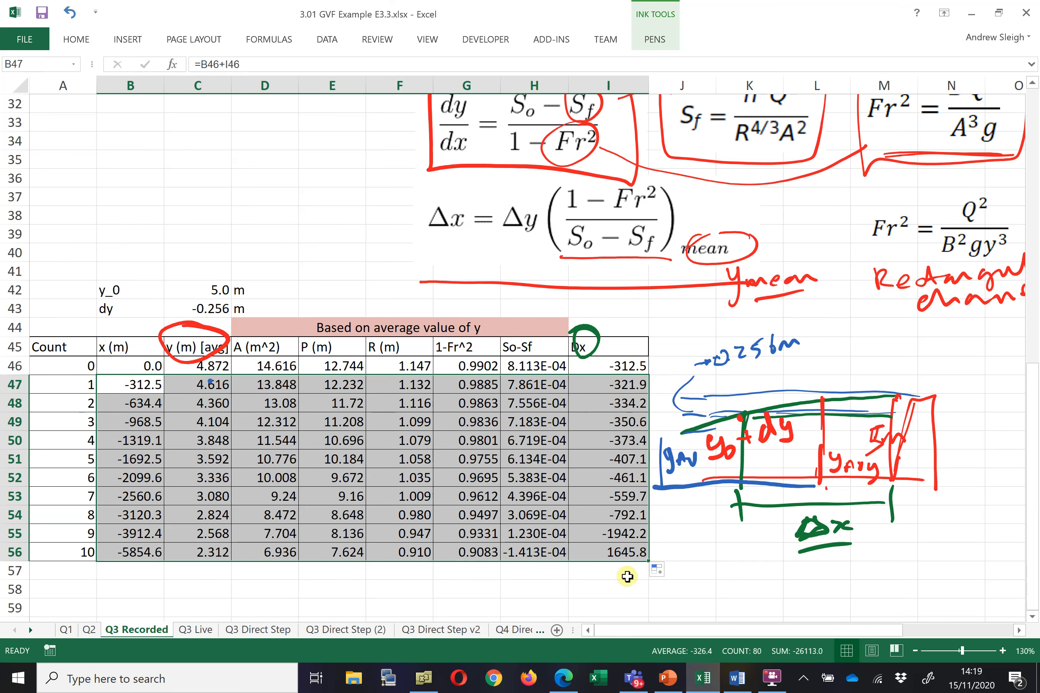
Clear the values in row 56 from C56 across to I56
left_click(186, 556)
left_click_drag(265, 559, 636, 552)
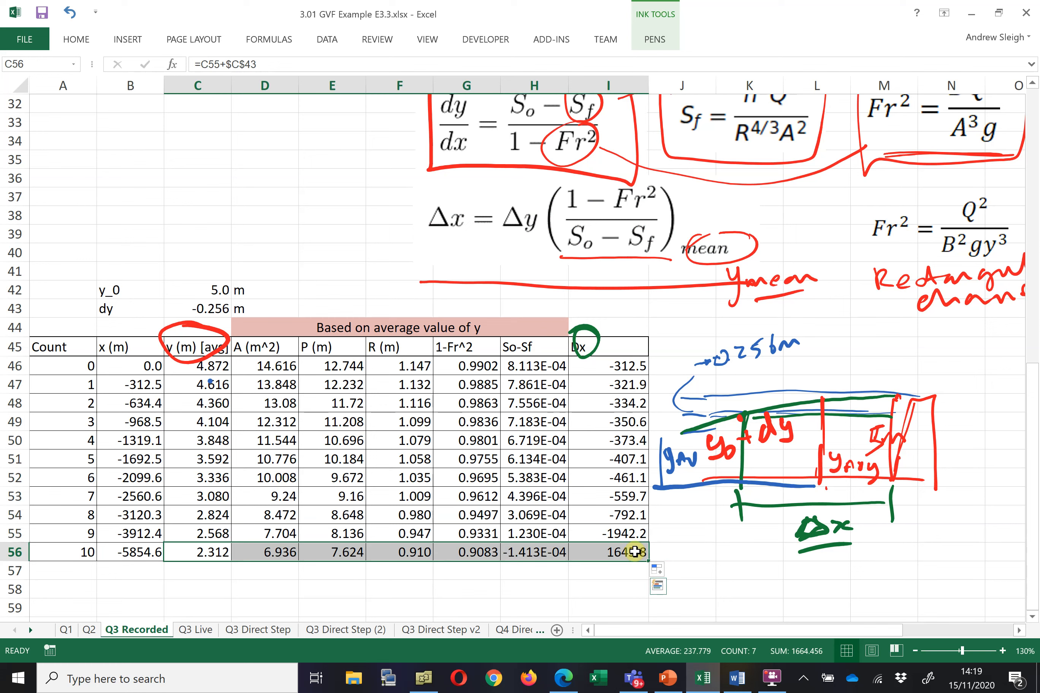
key("Delete")
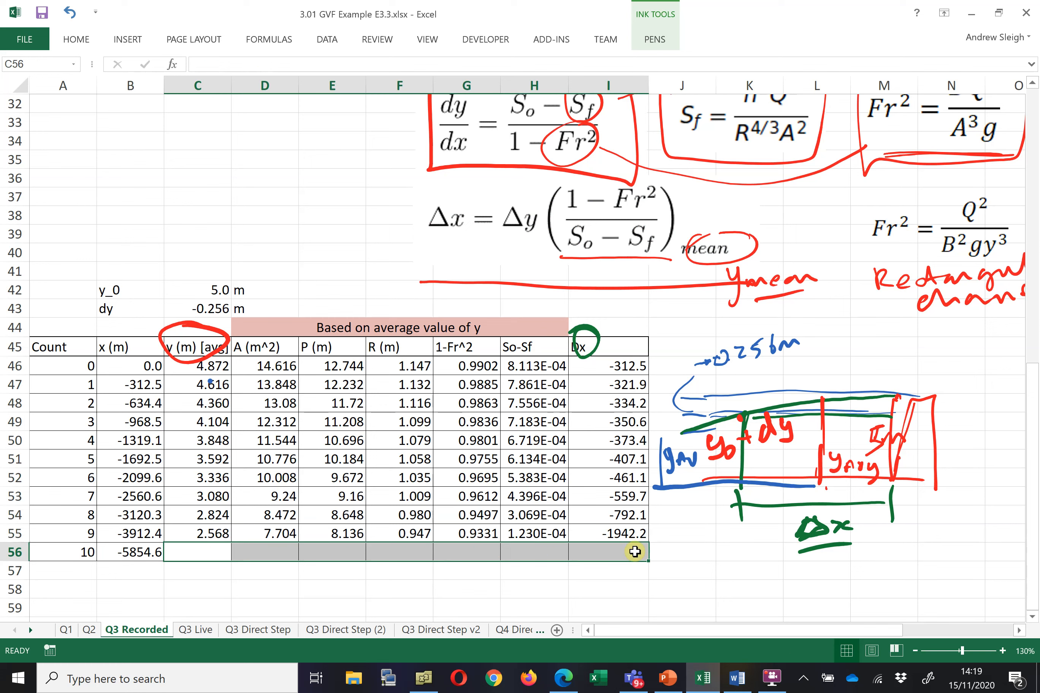
Enter =C55+$C$43/2 in C56 so the final depth steps by half of dy
left_click(673, 354)
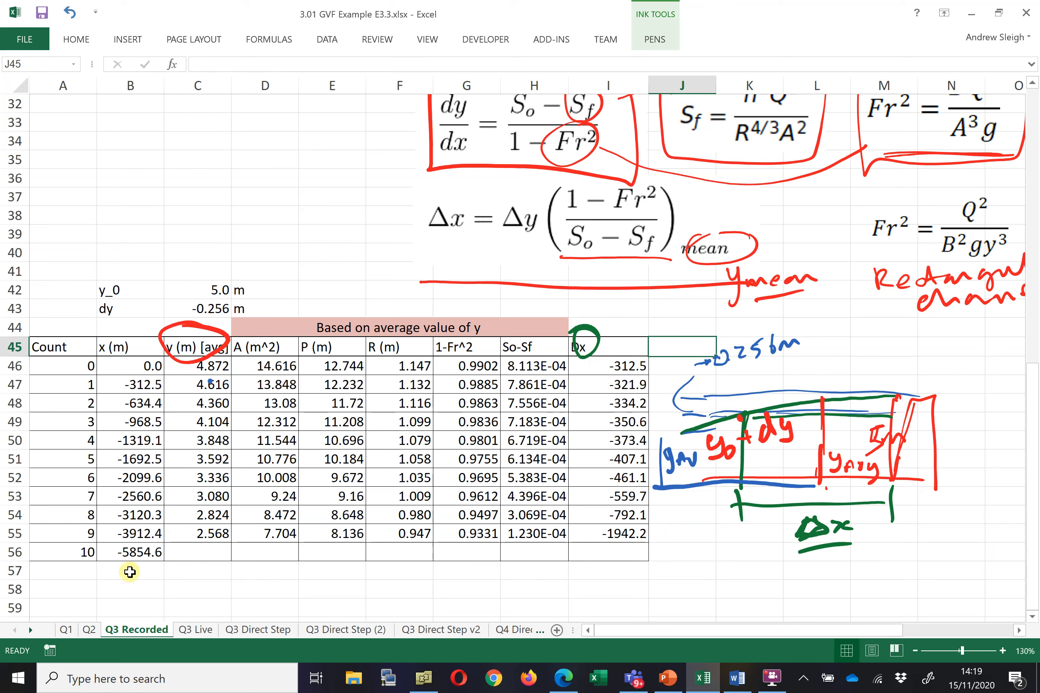
left_click(133, 554)
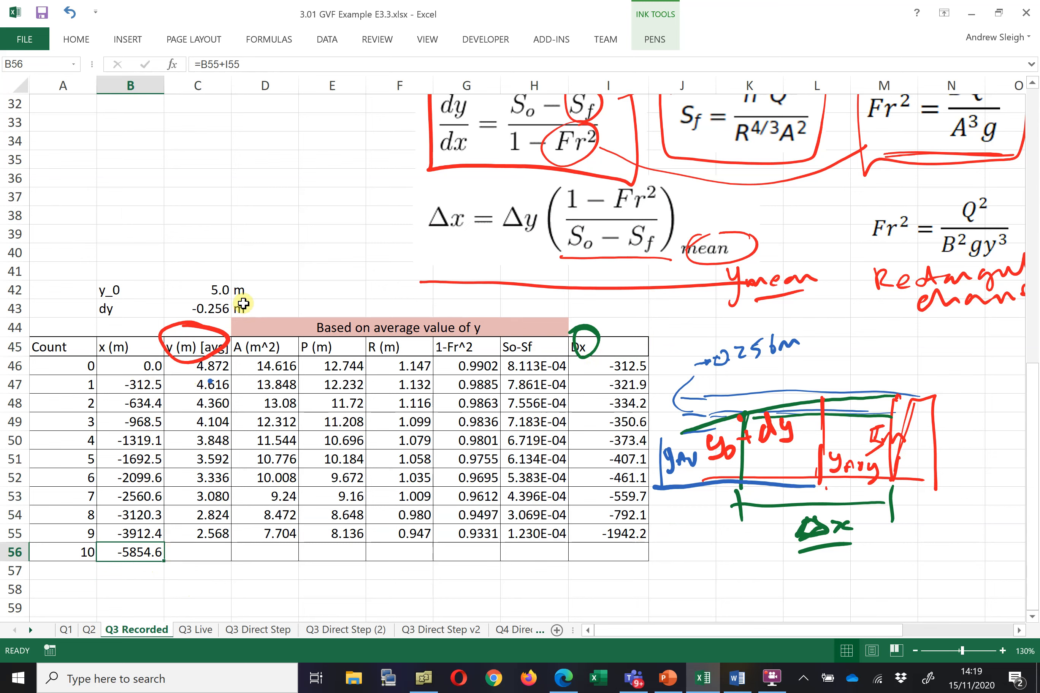
left_click(205, 551)
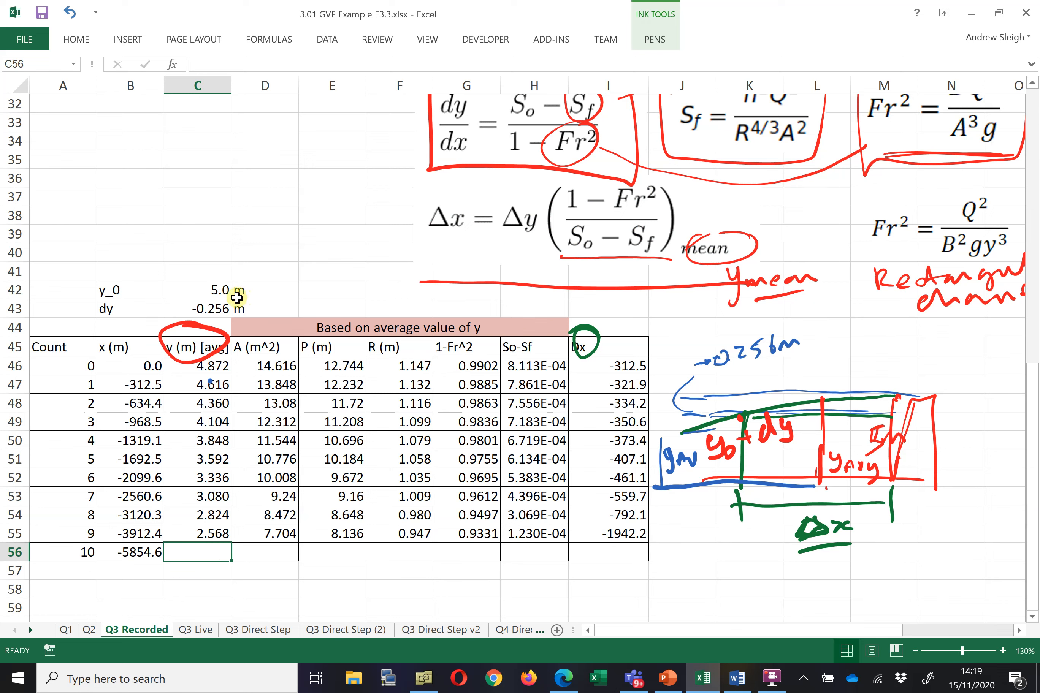
left_click(204, 535)
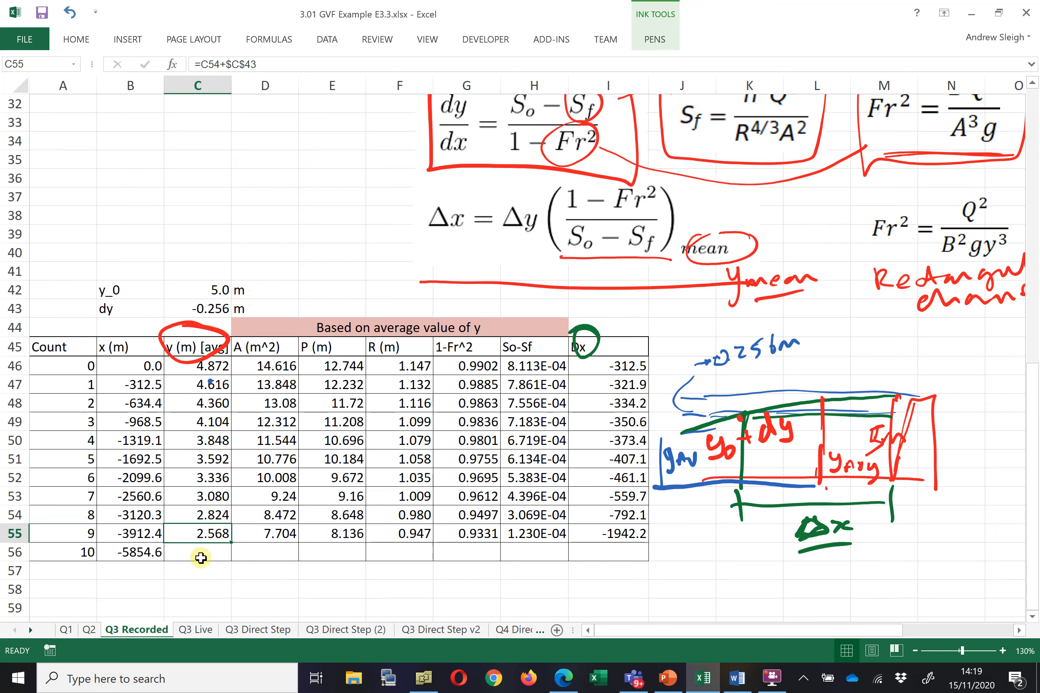
left_click(210, 554)
type("=")
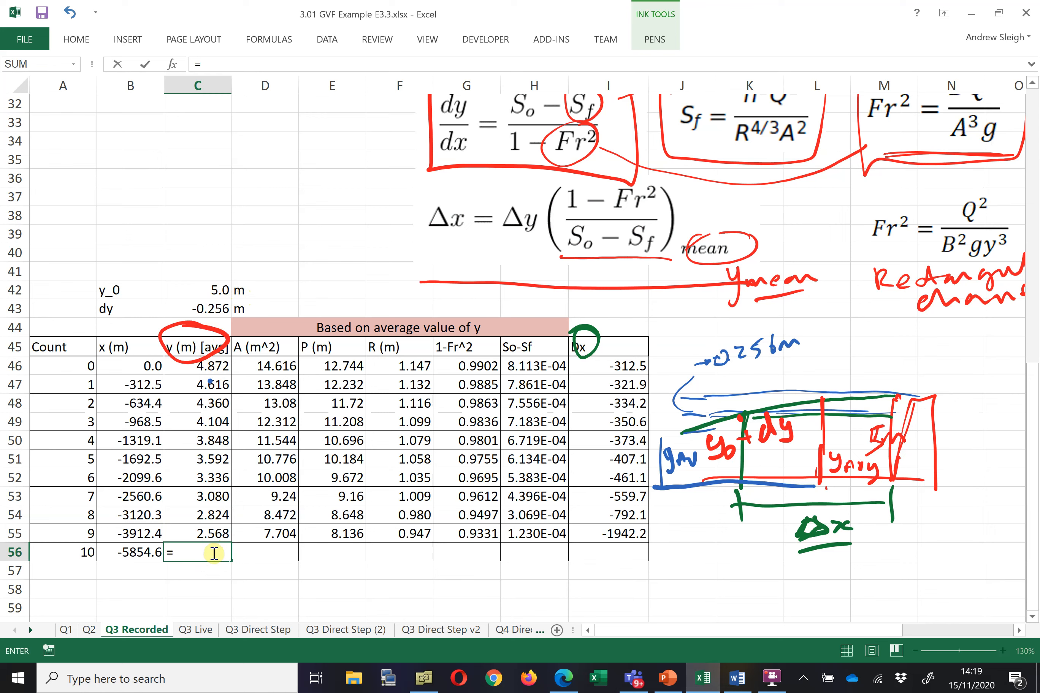
left_click(217, 537)
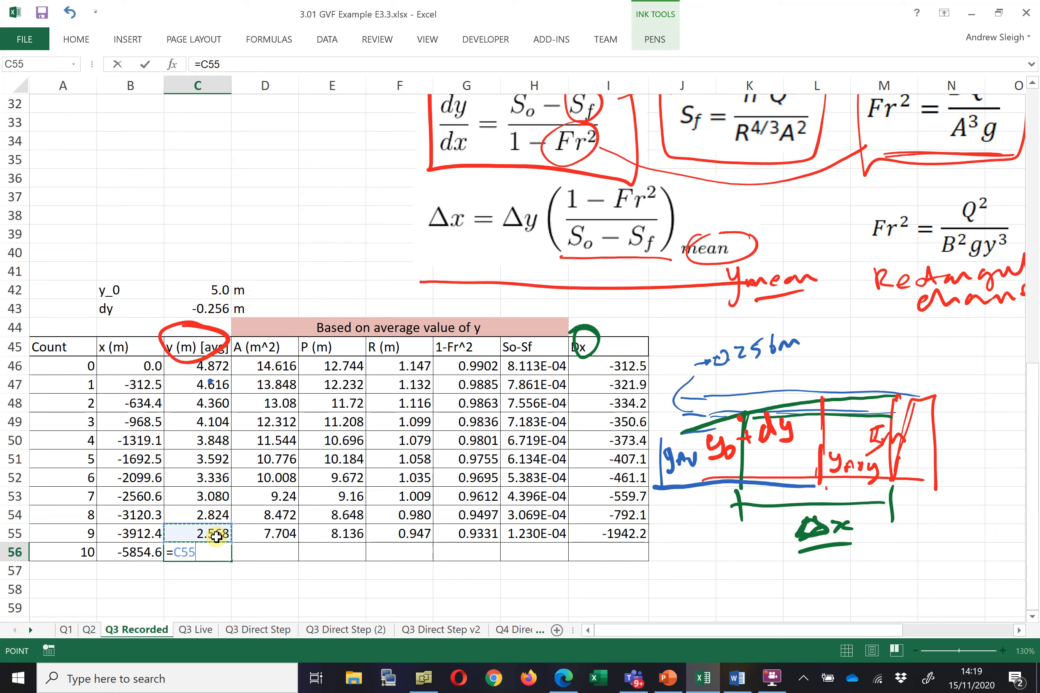
type("+")
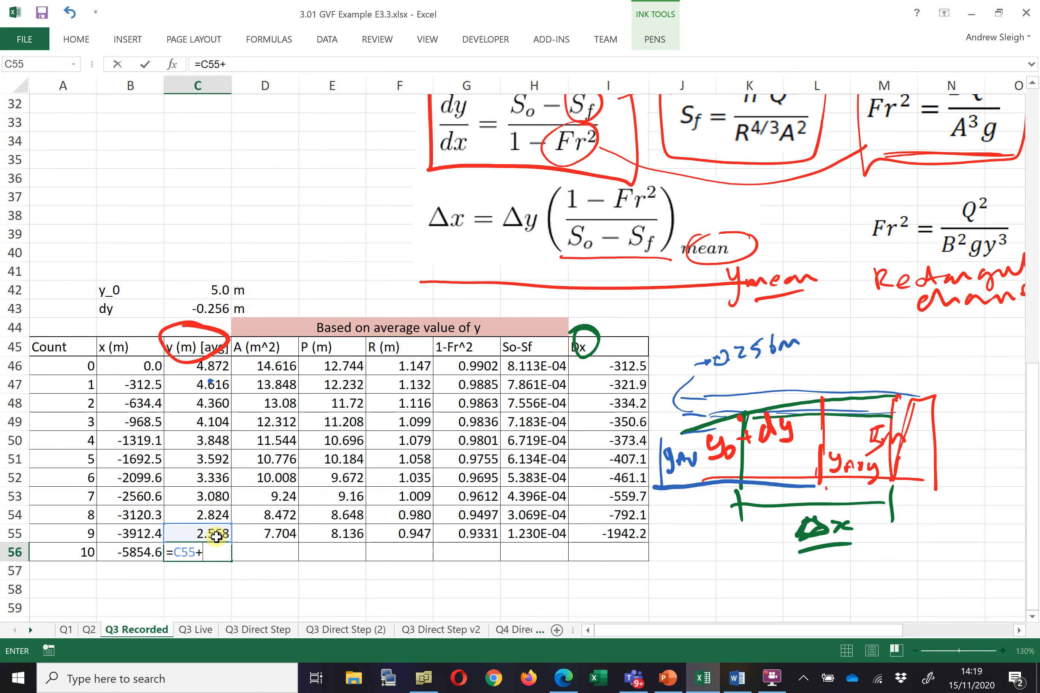
left_click(215, 308)
type("/2")
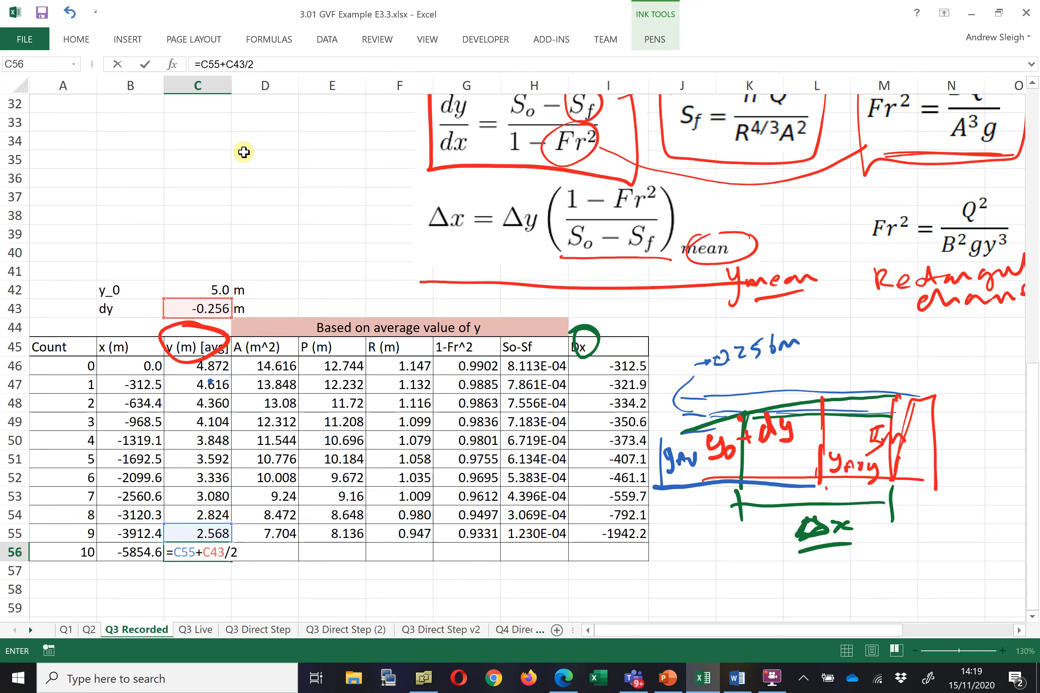
left_click(234, 68)
key("F4")
key("Return")
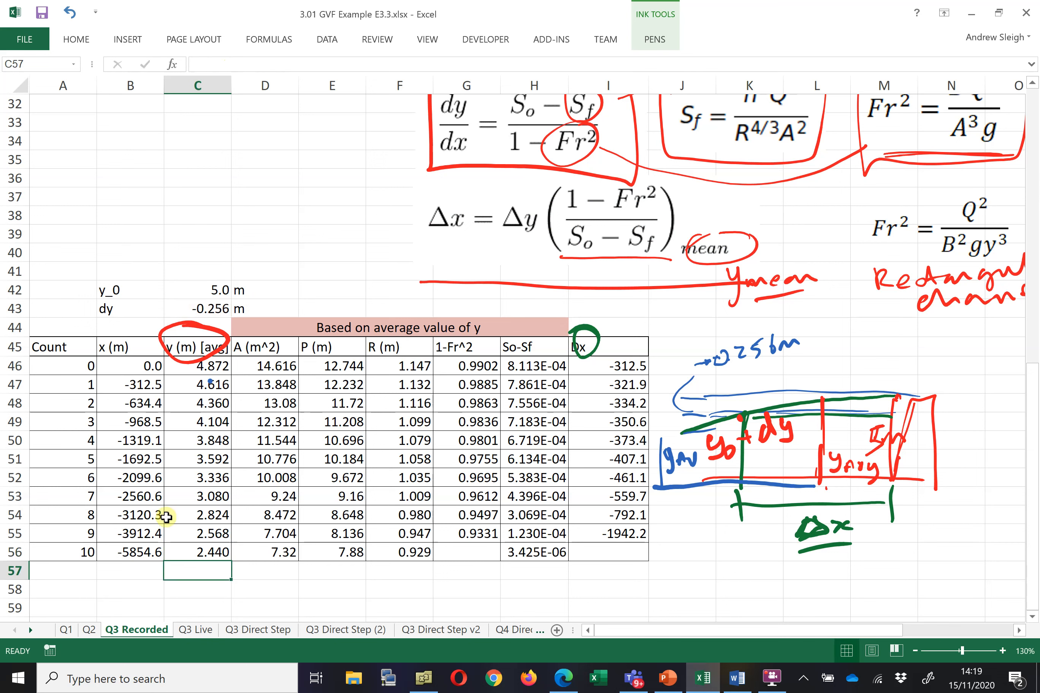
Highlight cell C56 with a pink fill colour
left_click(210, 551)
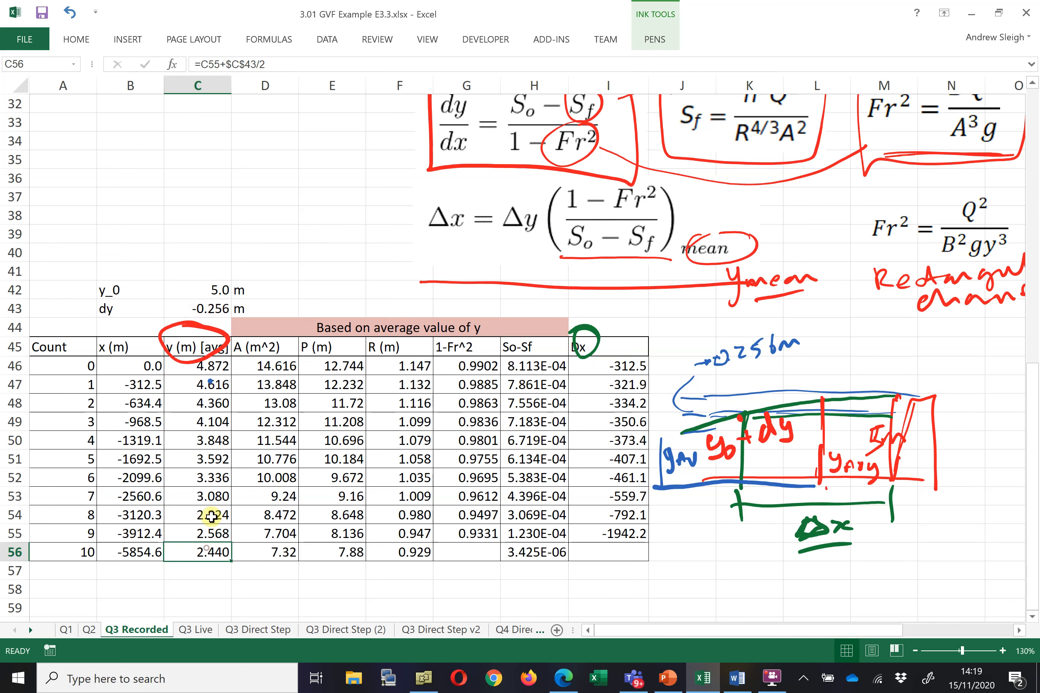
left_click(76, 41)
left_click(187, 97)
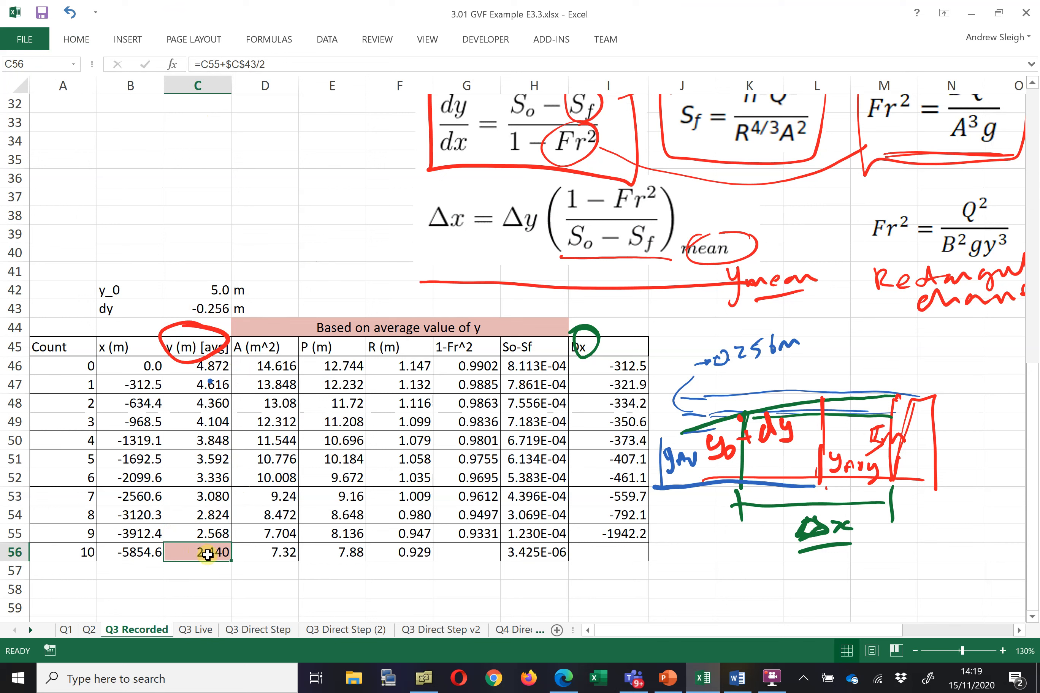
Compare the final x and y values in B56 and C56 with the answer in the problem statement
left_click_drag(148, 553, 211, 556)
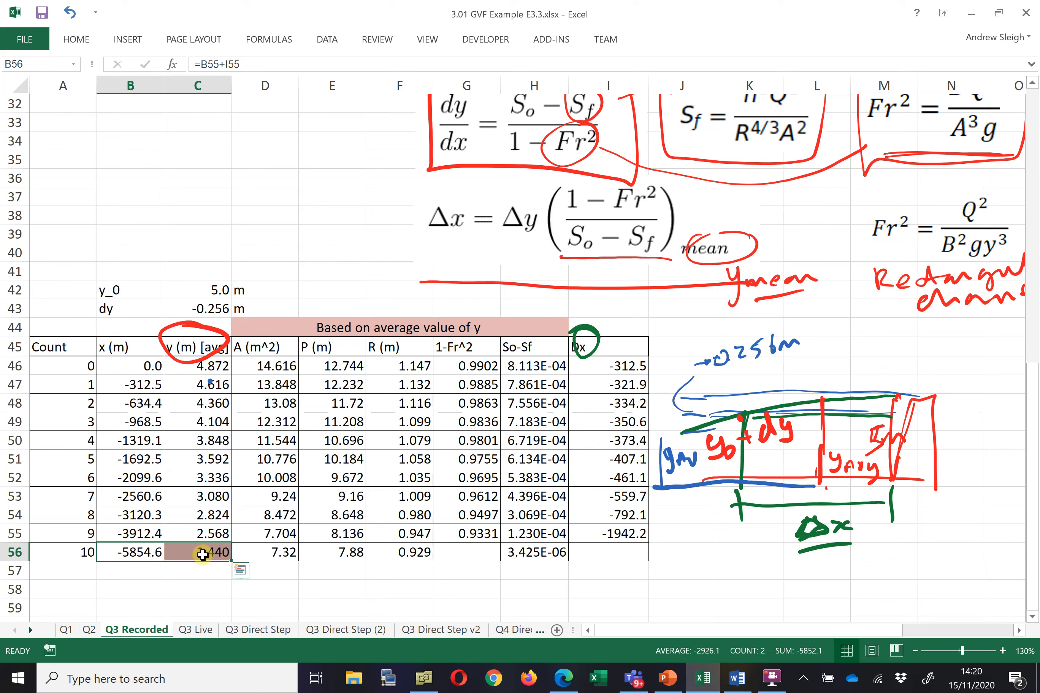
left_click(132, 555)
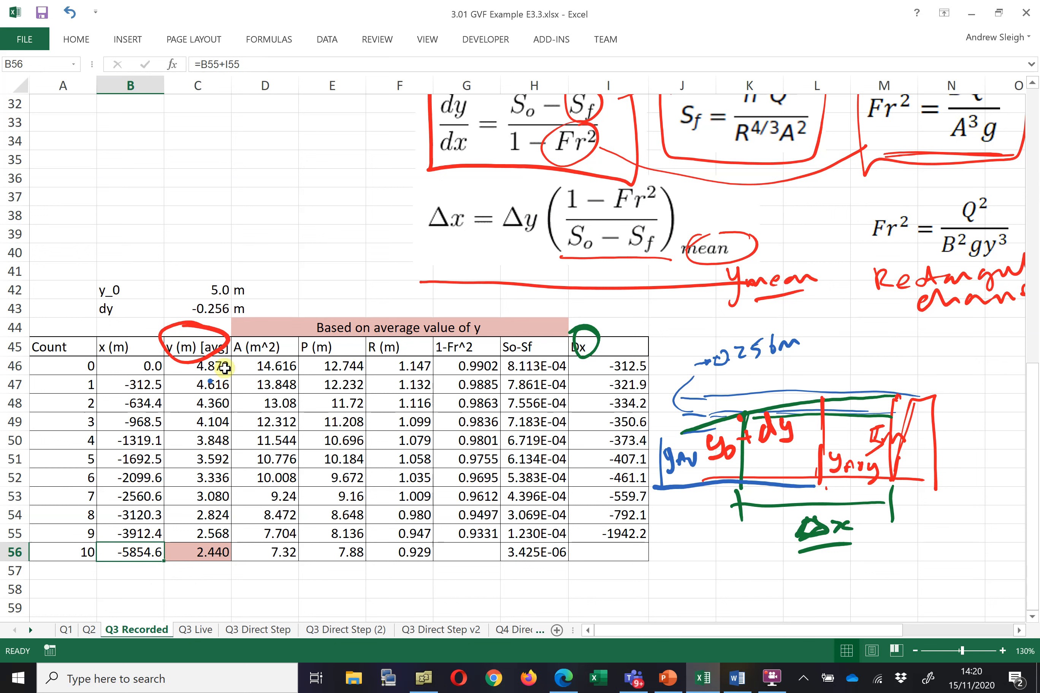
left_click(214, 554)
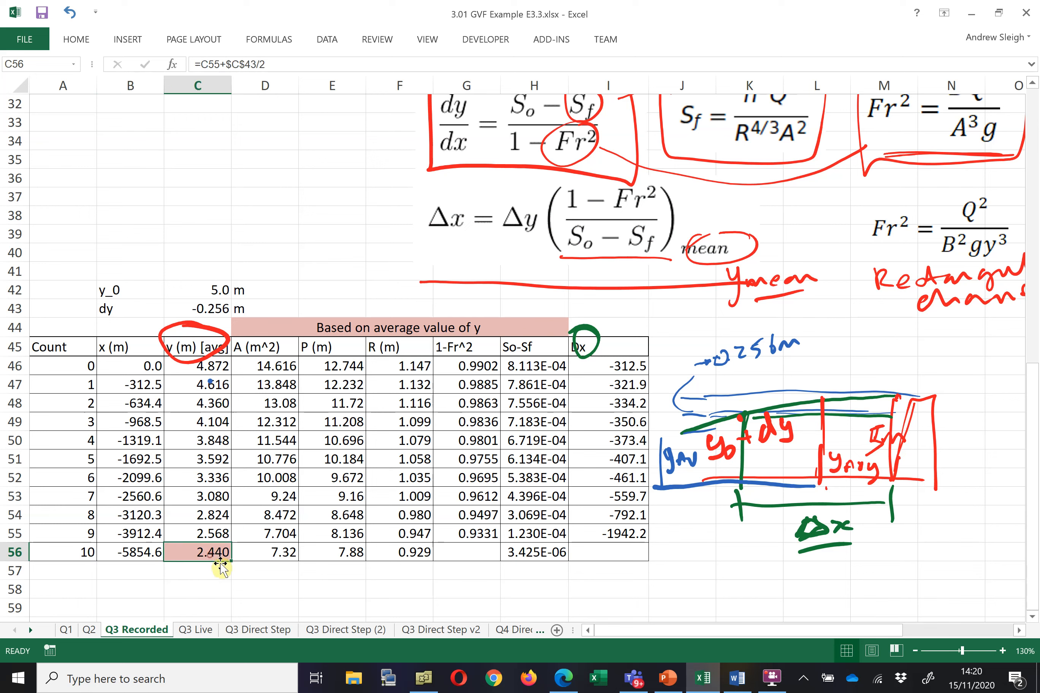
left_click(128, 552)
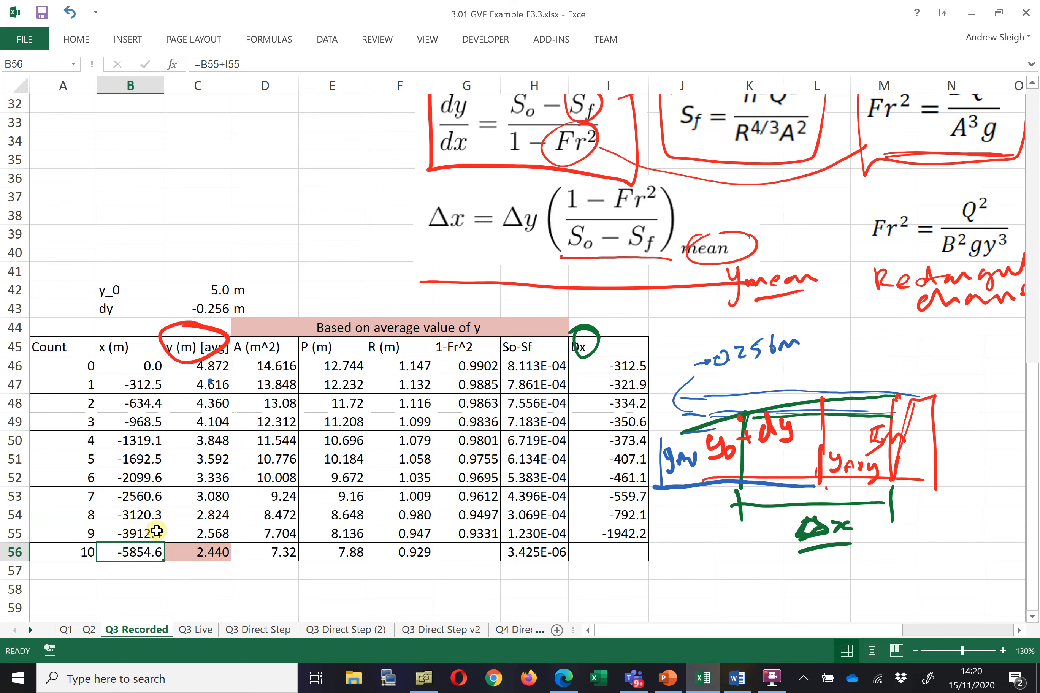
scroll(160, 528, "up", 3)
scroll(160, 524, "up", 8)
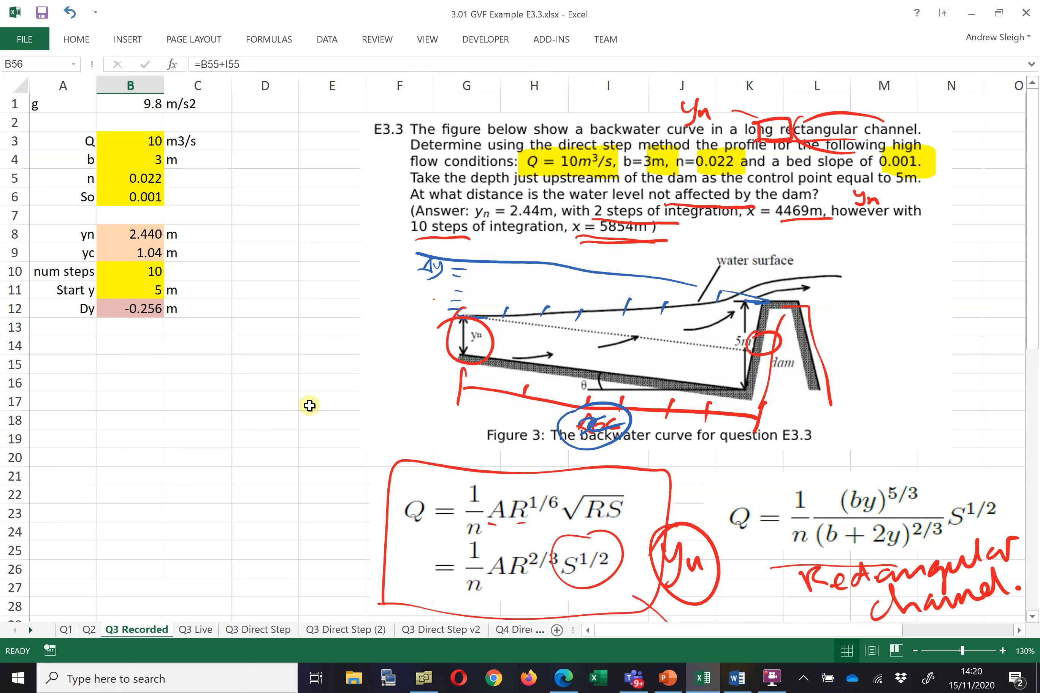
Set the number of steps in B10 to 2 and review the resulting direct step table
scroll(304, 398, "down", 1)
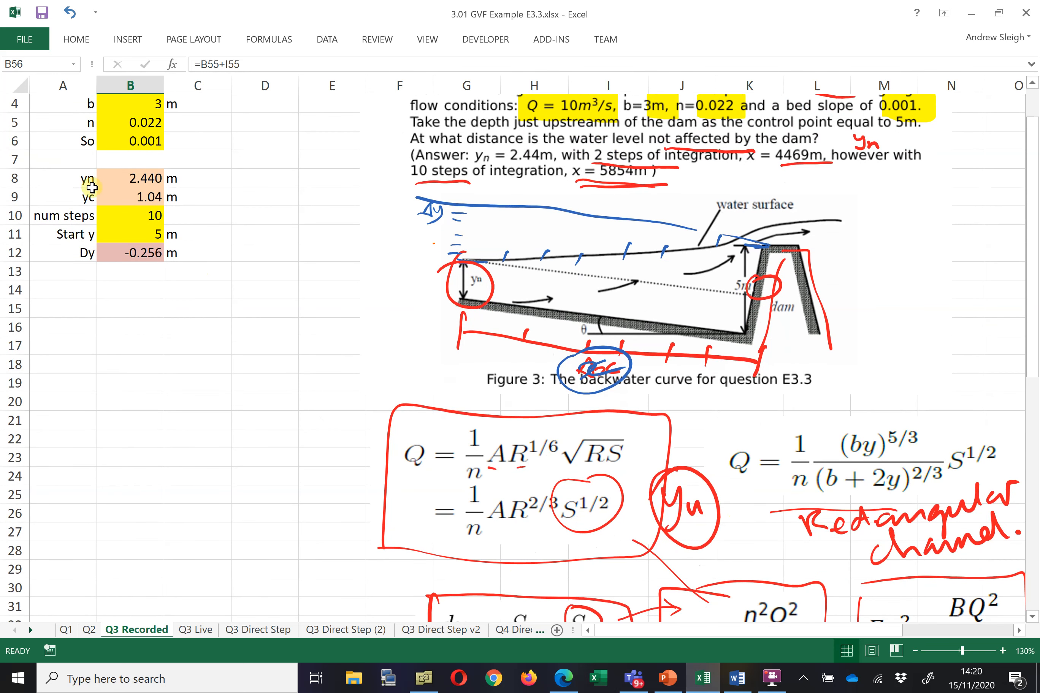
left_click(140, 207)
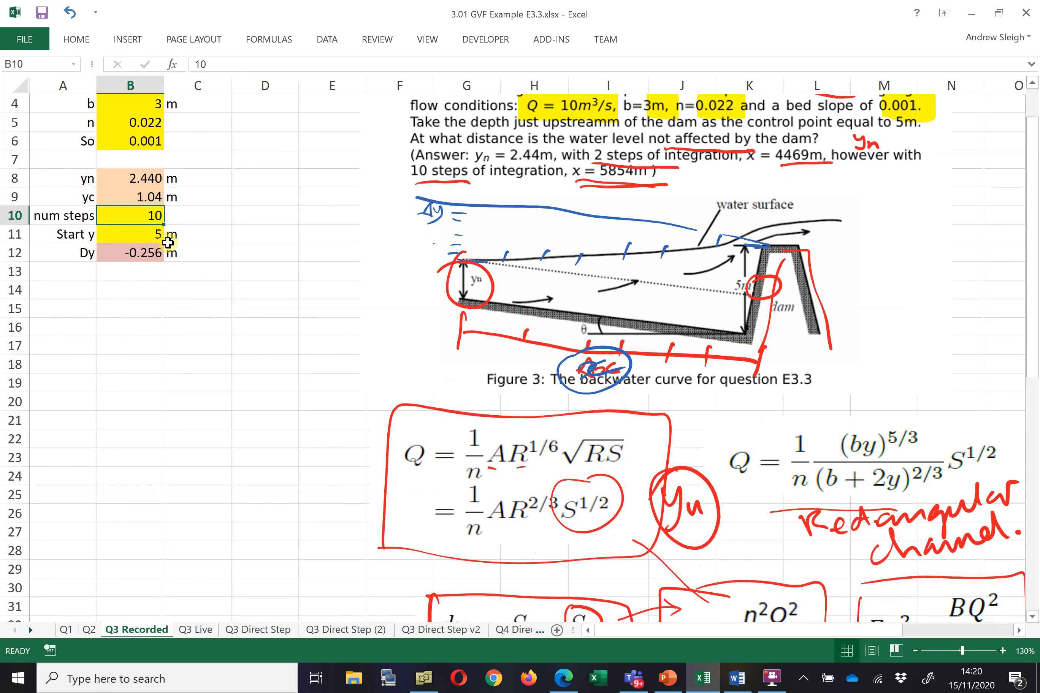
type("2")
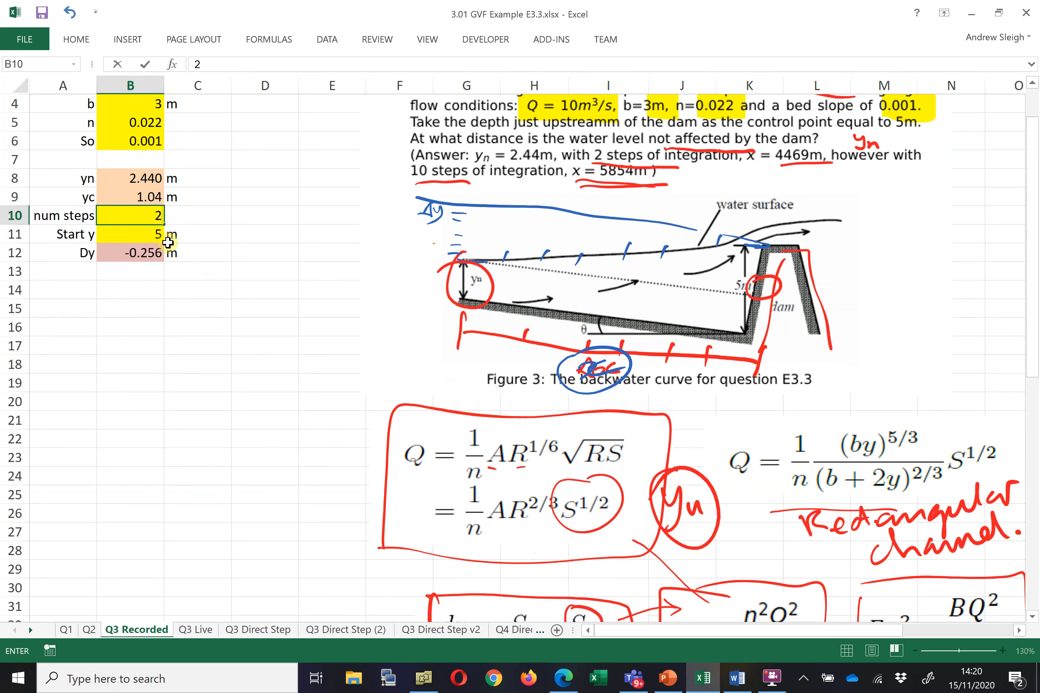
scroll(204, 304, "down", 12)
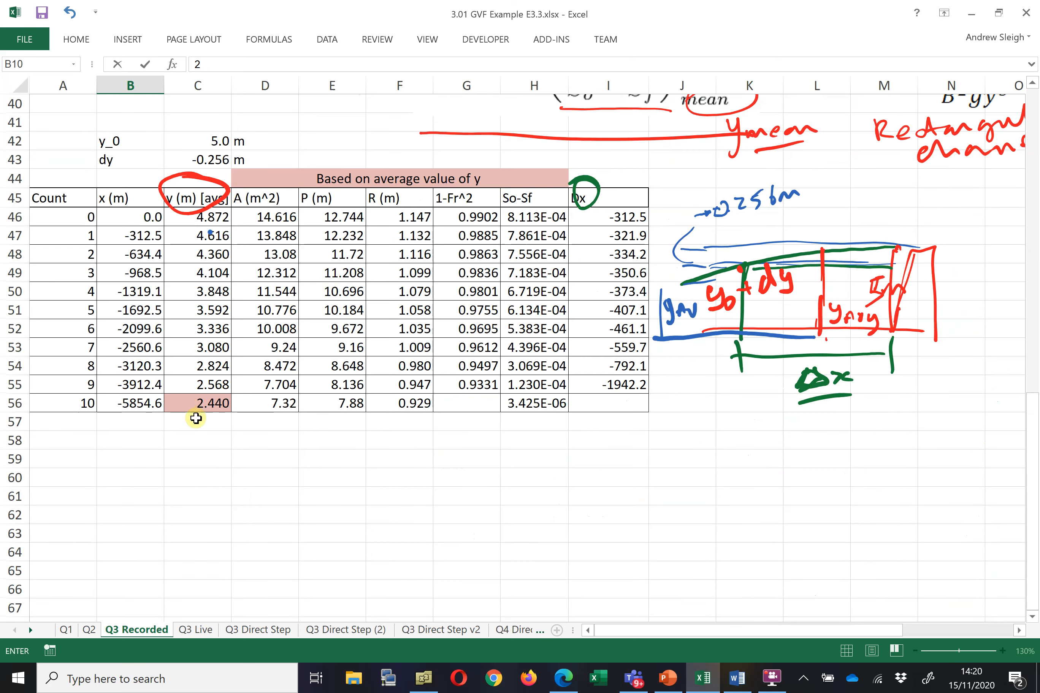
left_click(131, 253)
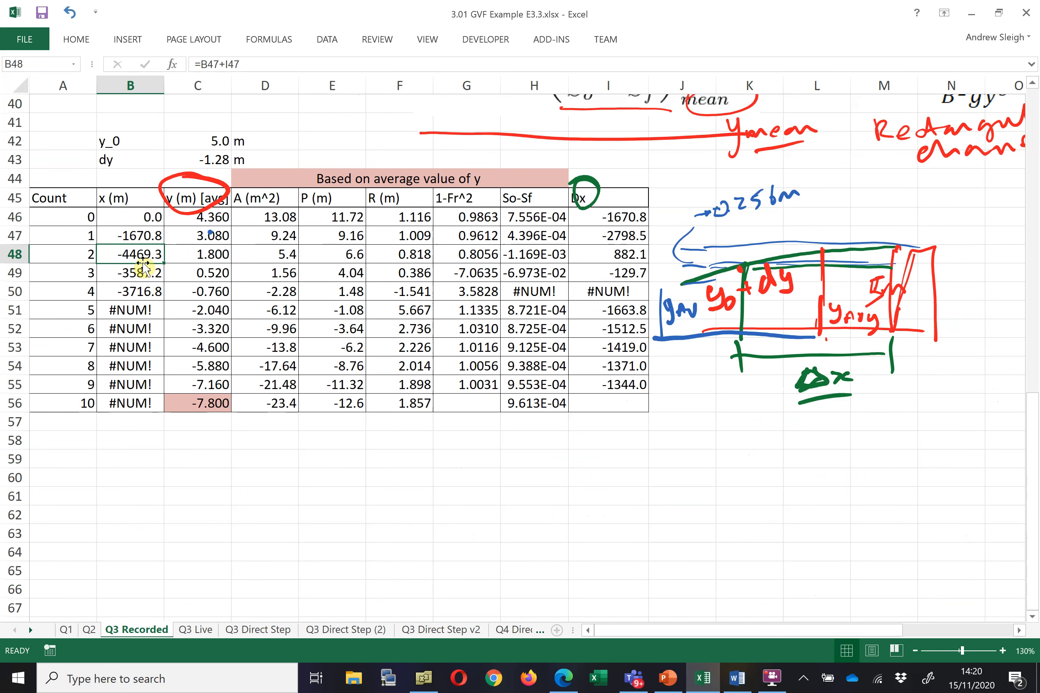
Set the number of steps in B10 back to 10 and review the recalculated table and y (m) [avg] column
scroll(215, 268, "up", 1)
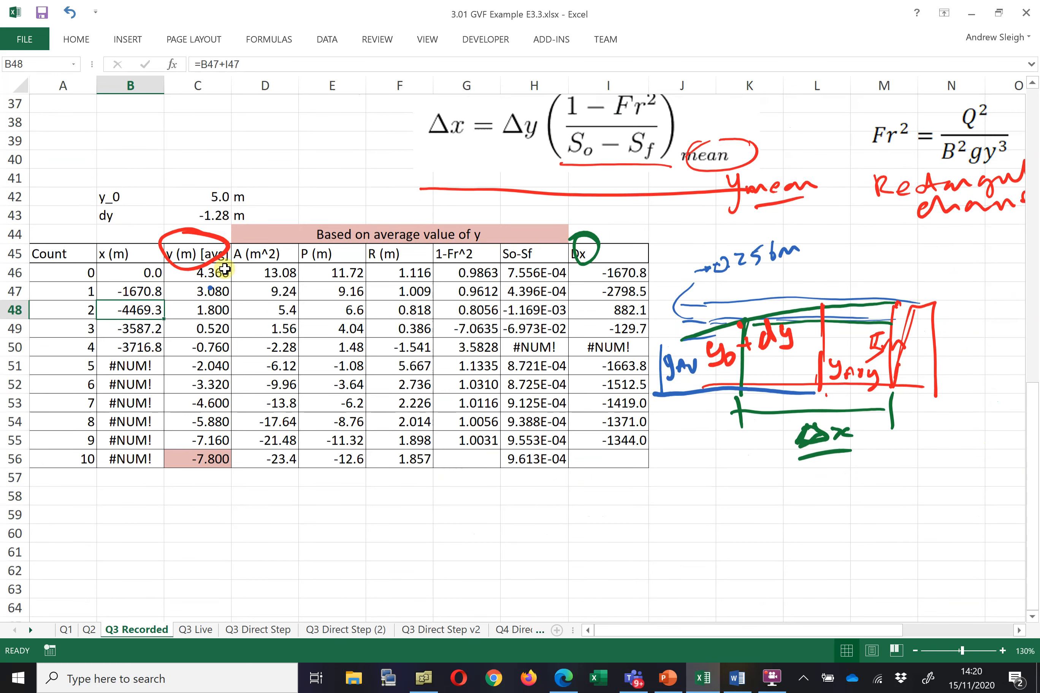
scroll(184, 267, "up", 1)
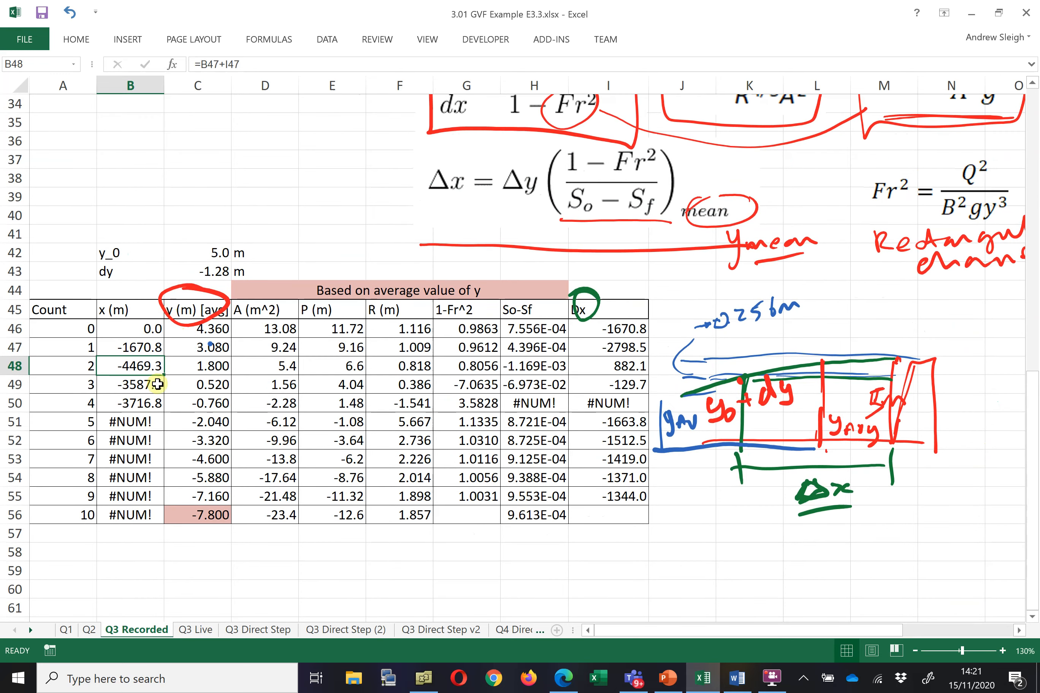
scroll(290, 290, "up", 4)
scroll(279, 297, "up", 5)
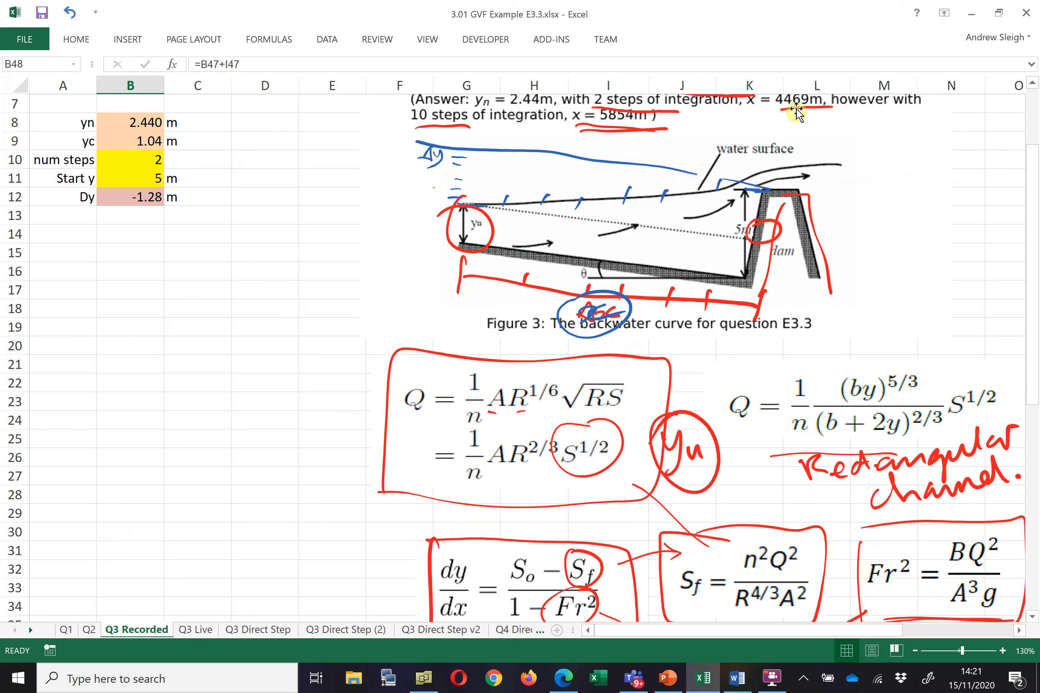
left_click(138, 160)
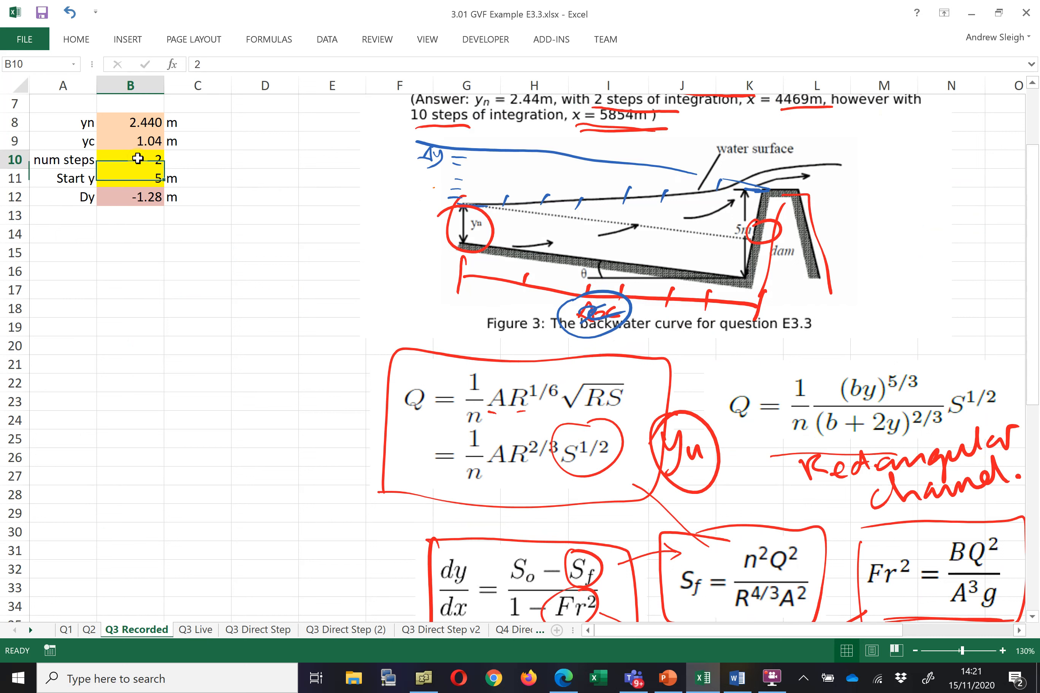
type("10")
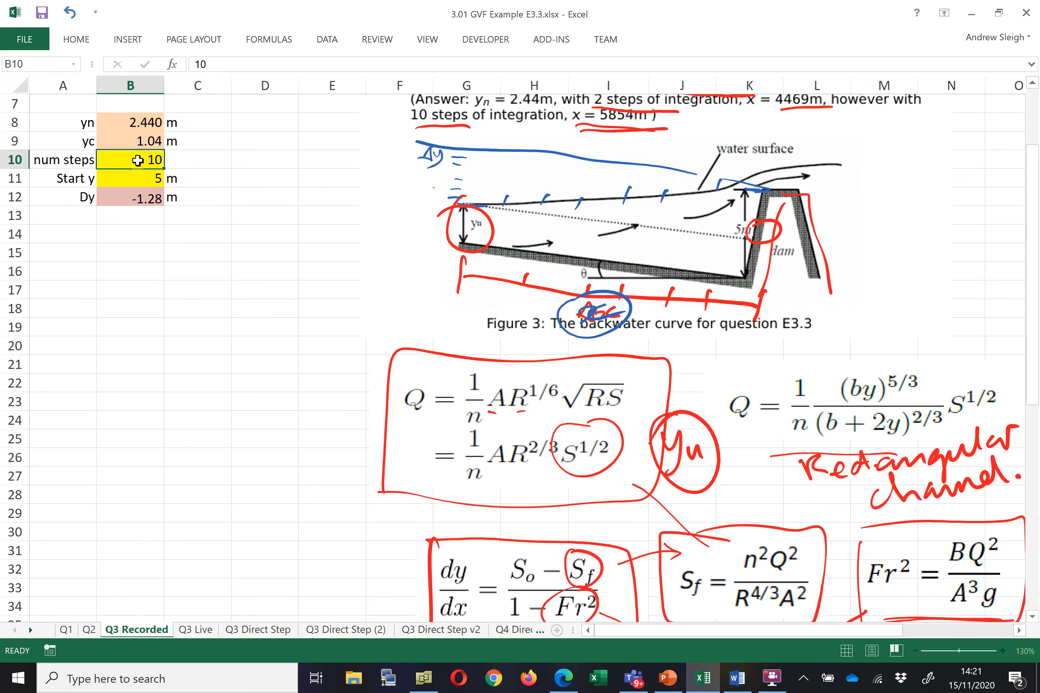
key("Return")
scroll(193, 235, "down", 5)
scroll(192, 235, "down", 4)
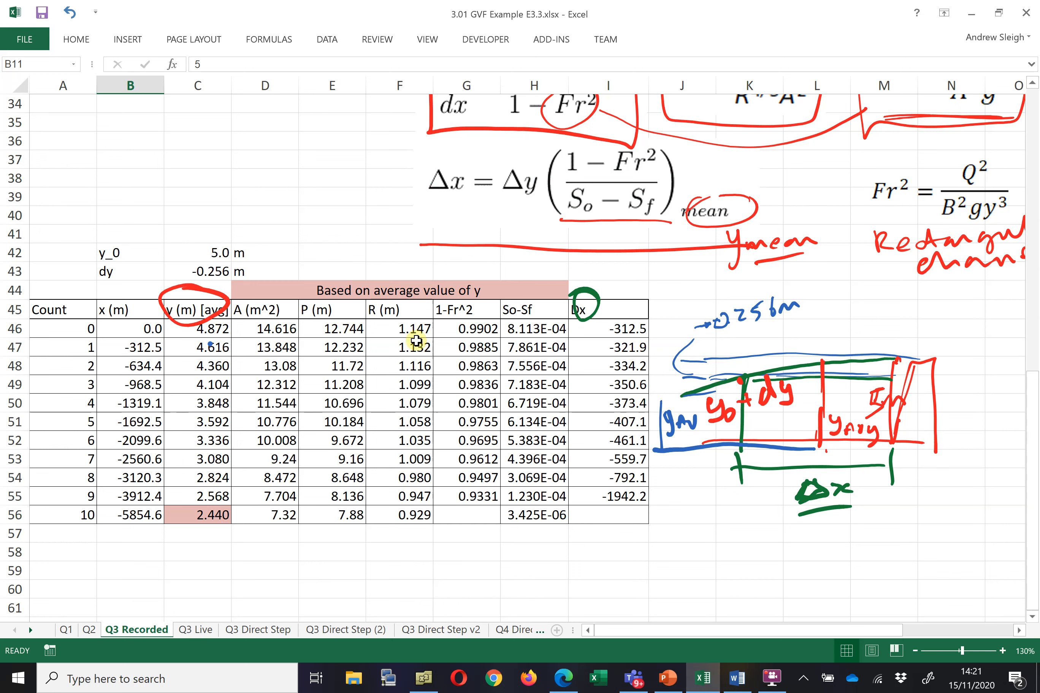
left_click(203, 313)
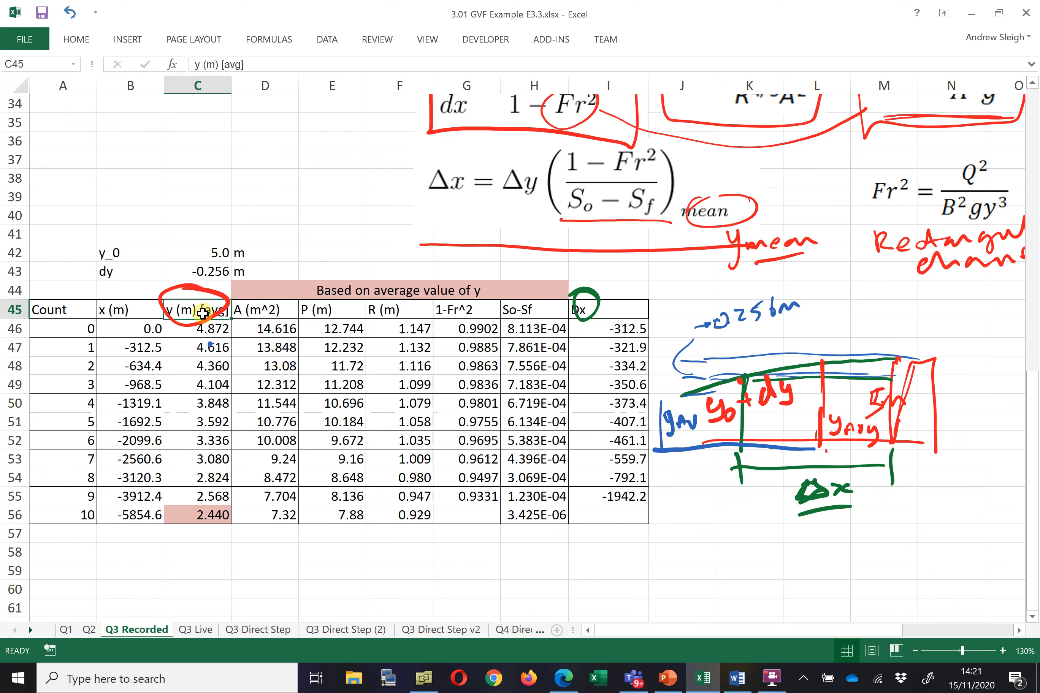